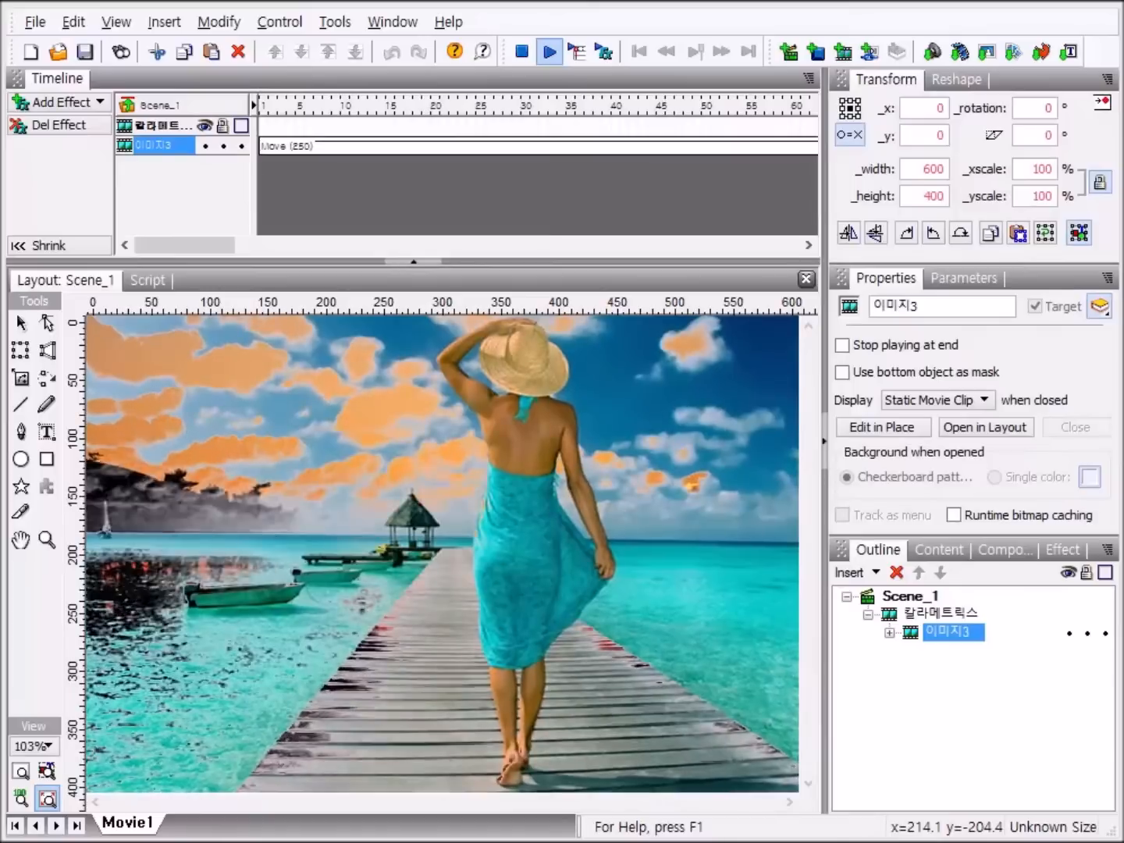
- Create a new movie and restore the default workspace layout
{"action": "left_click", "coordinate": [32, 53]}
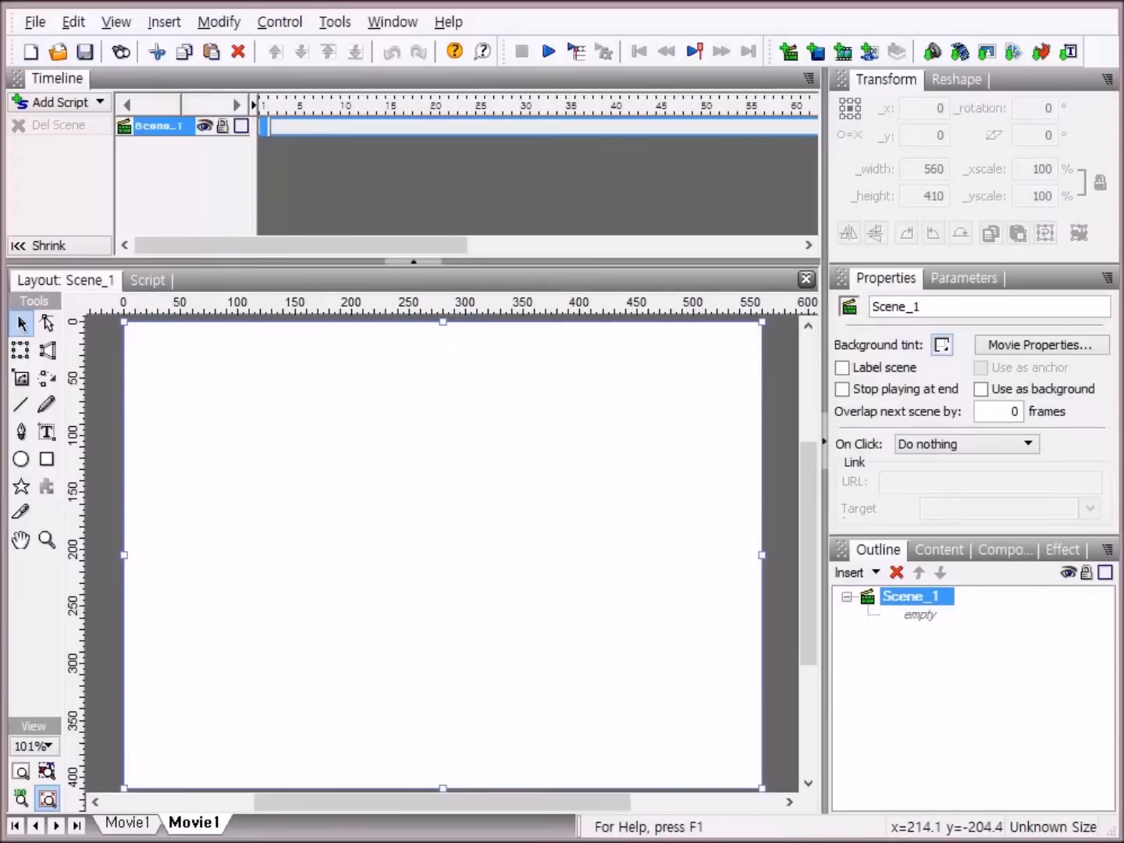
{"action": "left_click", "coordinate": [396, 24]}
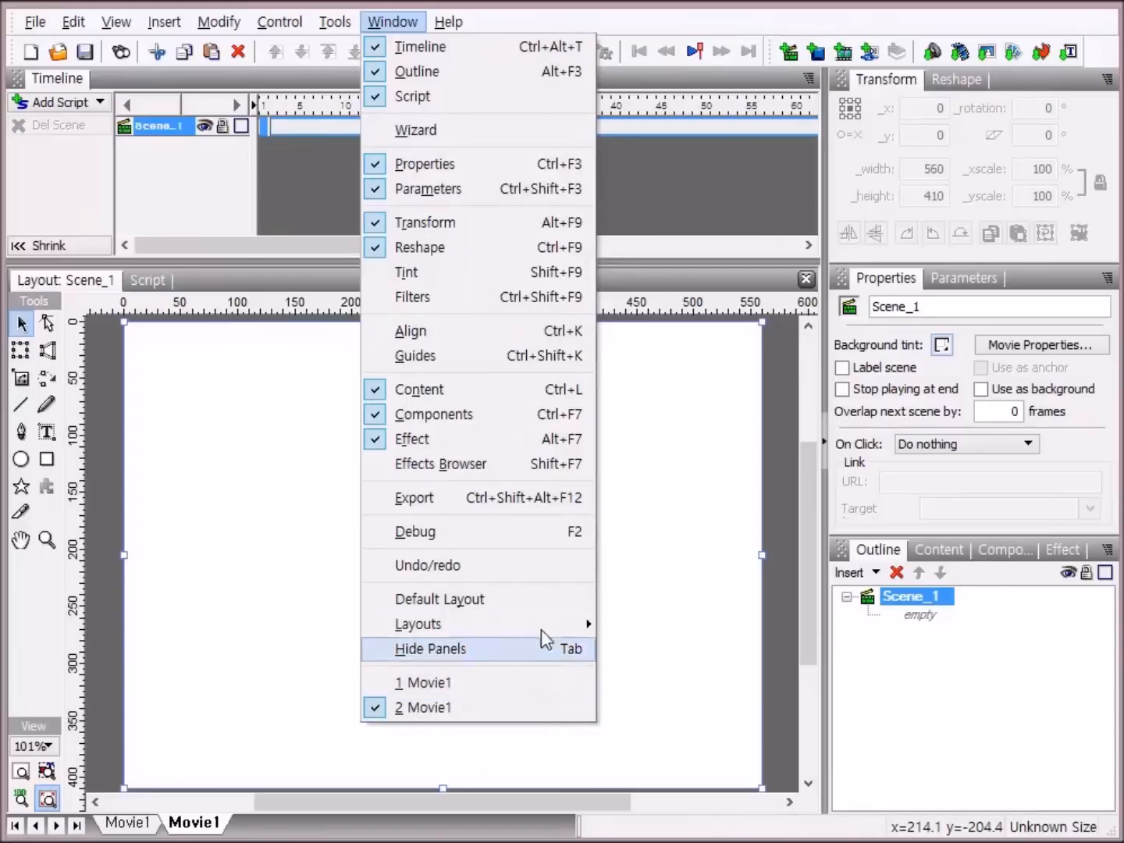
{"action": "left_click", "coordinate": [482, 608]}
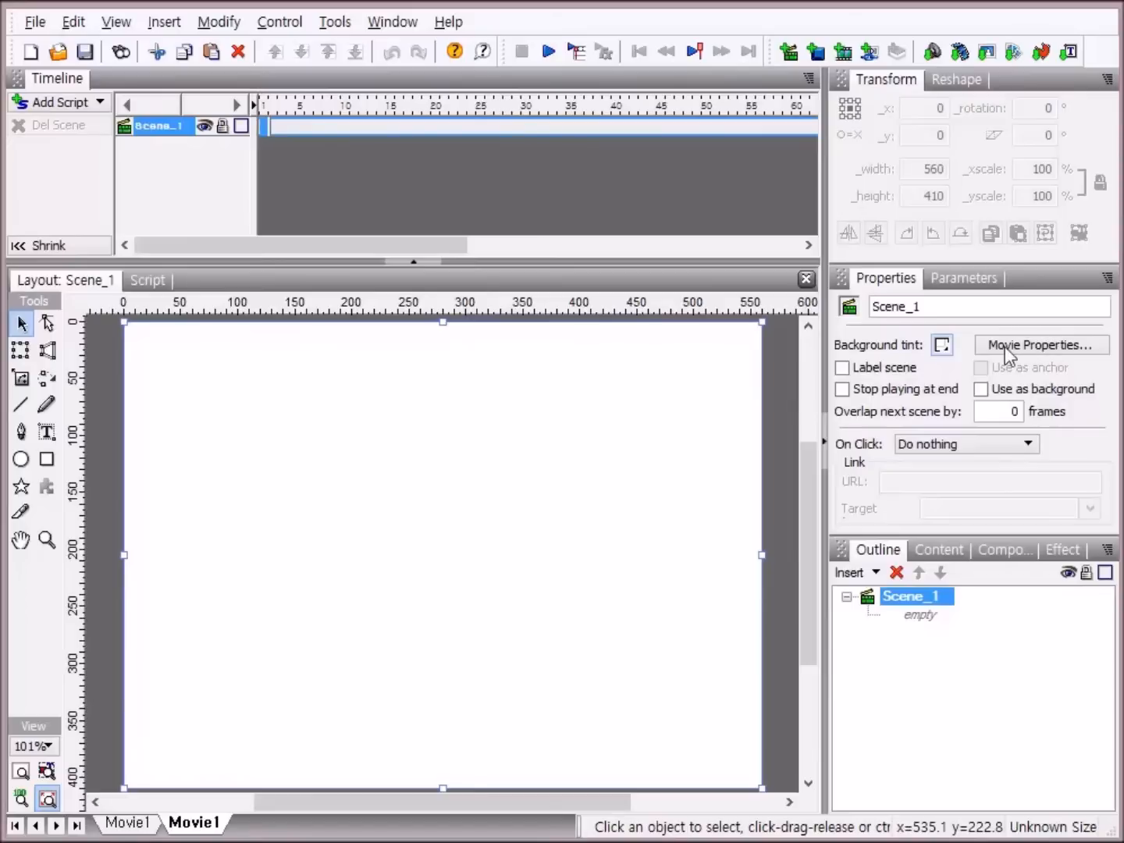
- Set the movie's stage size to 600 by 400 pixels in the movie properties
{"action": "left_click", "coordinate": [1037, 345]}
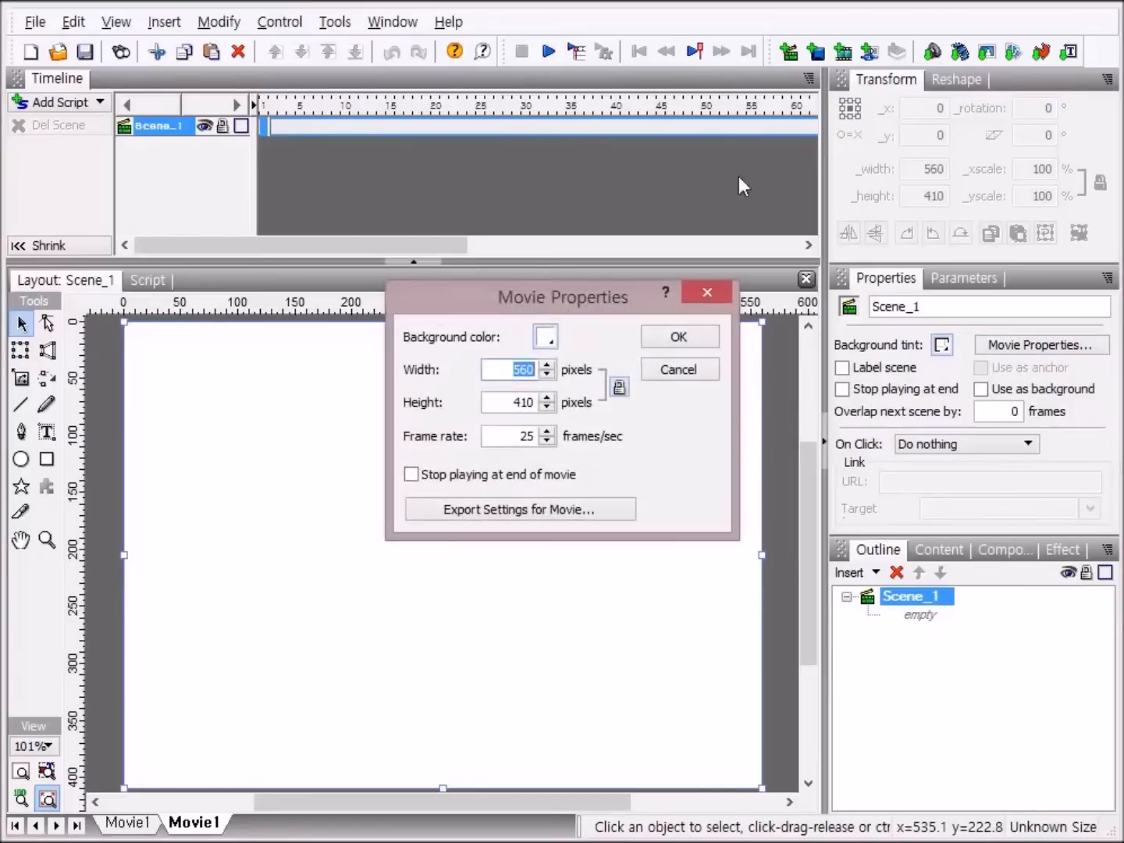
{"action": "left_click_drag", "start_coordinate": [597, 298], "coordinate": [536, 329]}
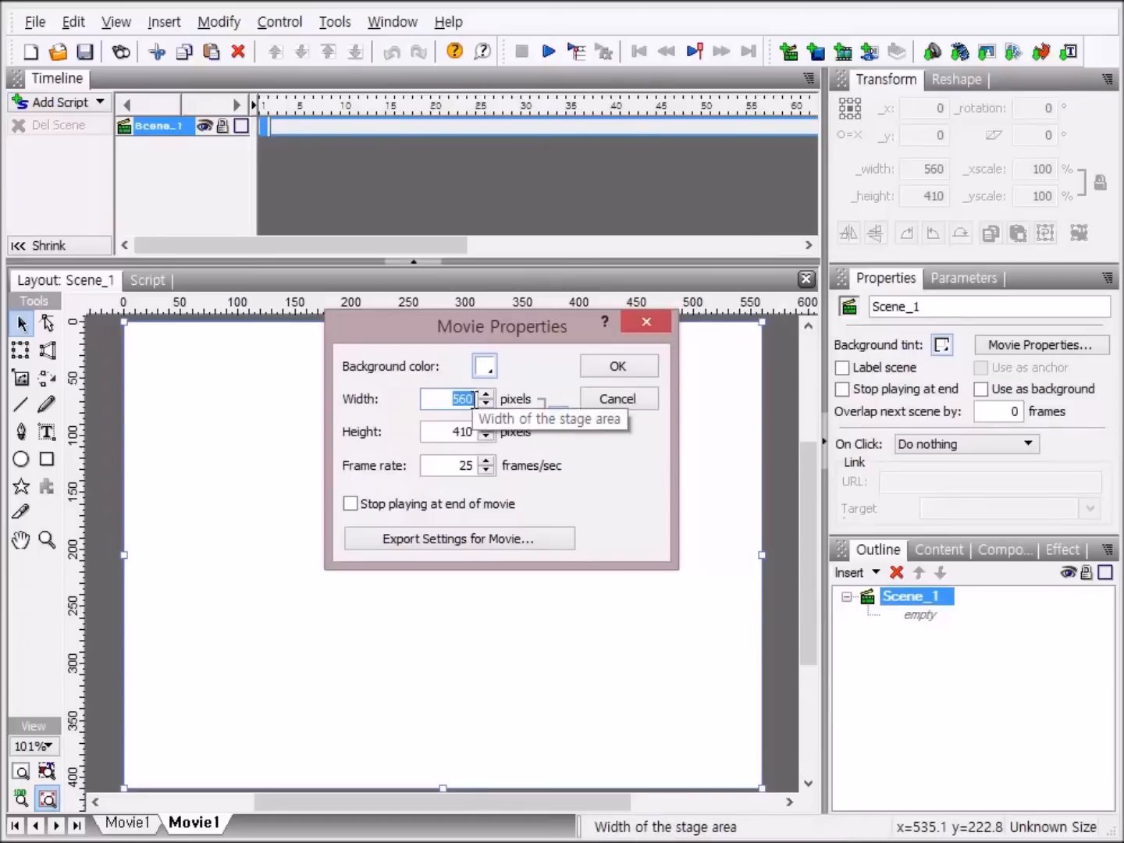
{"action": "type", "text": "60"}
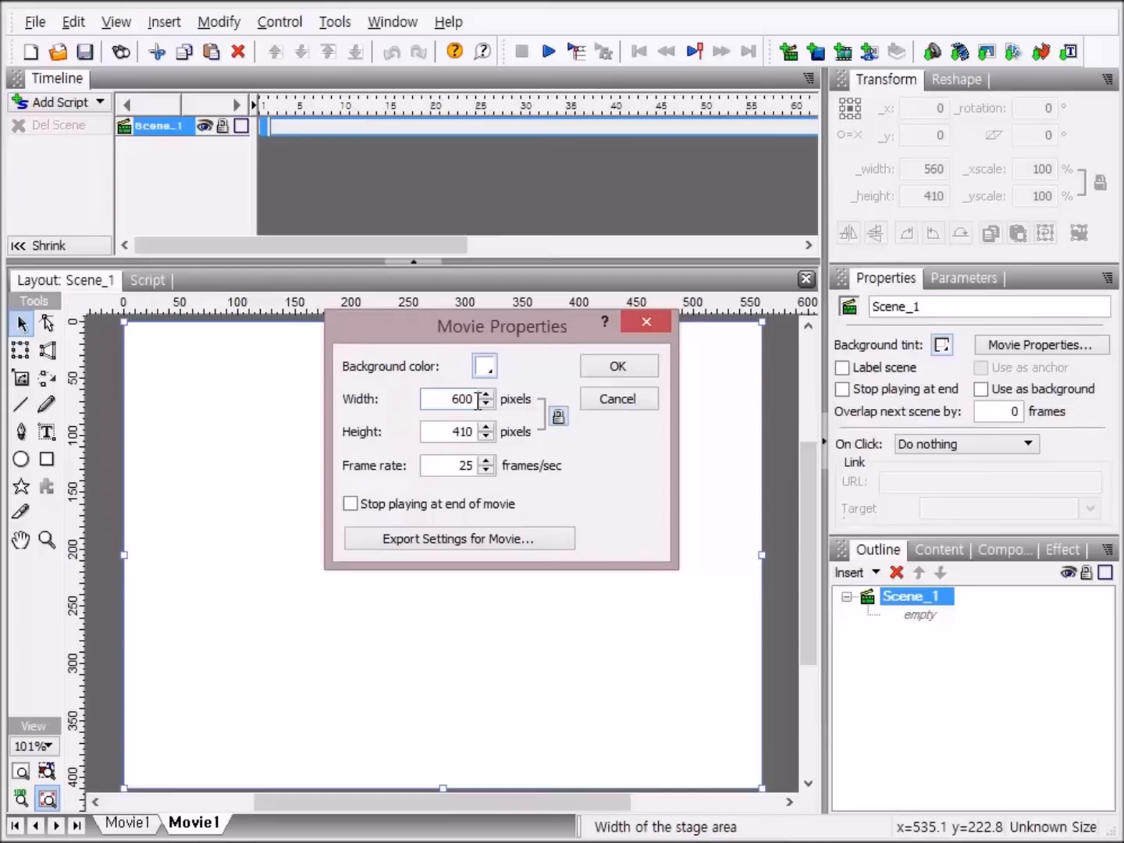
{"action": "key", "text": "Tab"}
{"action": "type", "text": "400"}
{"action": "left_click", "coordinate": [620, 370]}
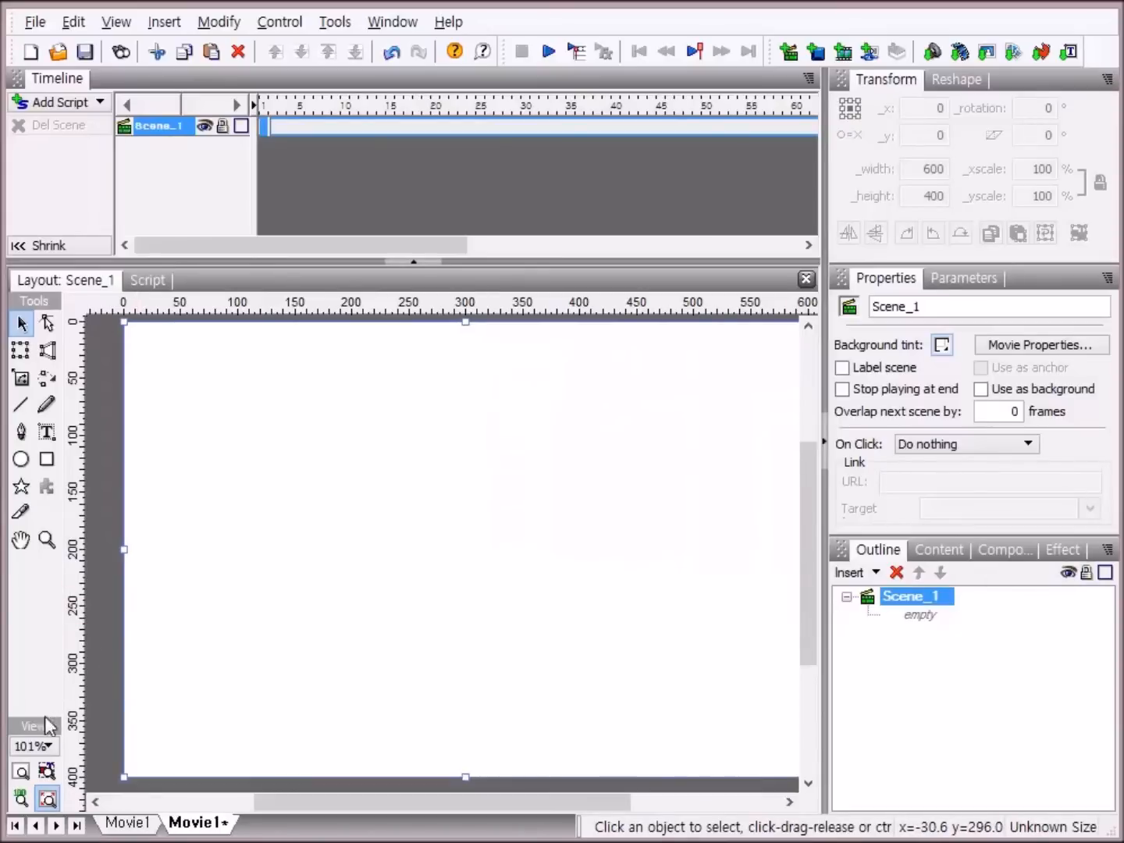
{"action": "left_click", "coordinate": [21, 773]}
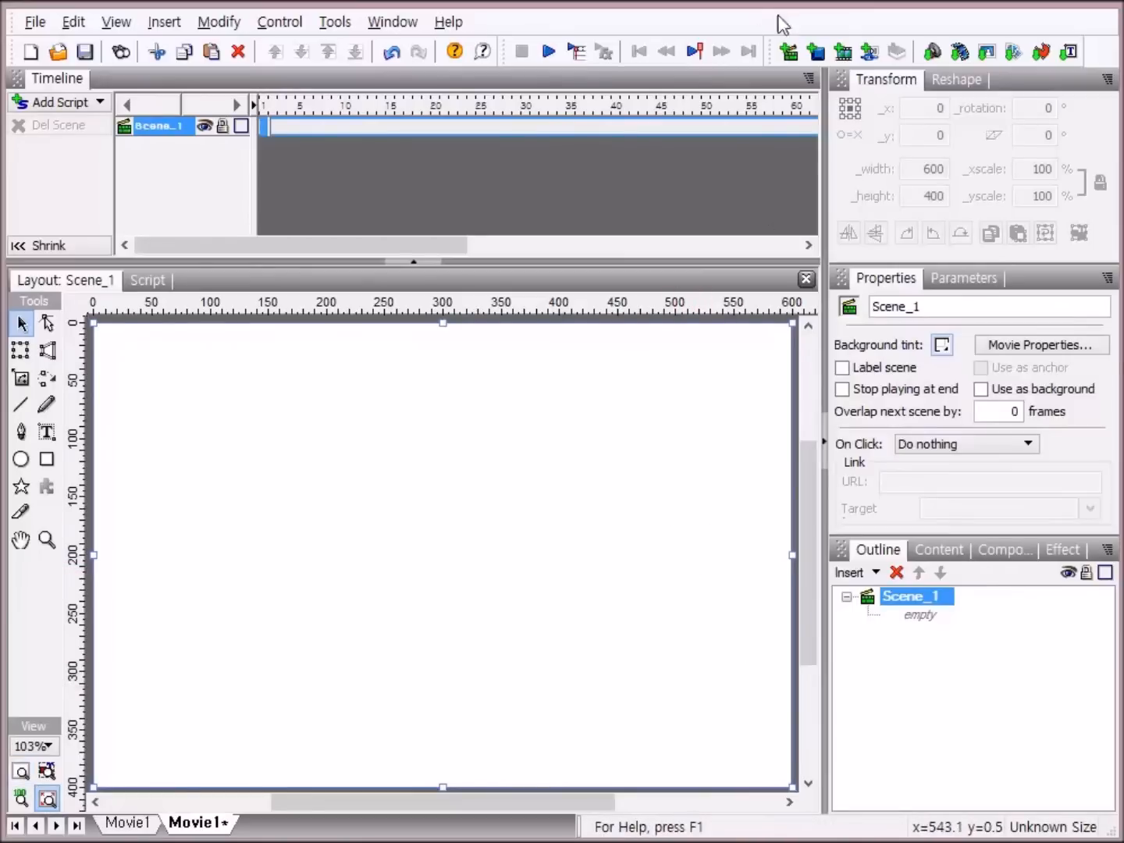
- Import the eight images 1.jpg through 8.jpg from the Color Matrix folder into Scene_1
{"action": "left_click", "coordinate": [987, 60]}
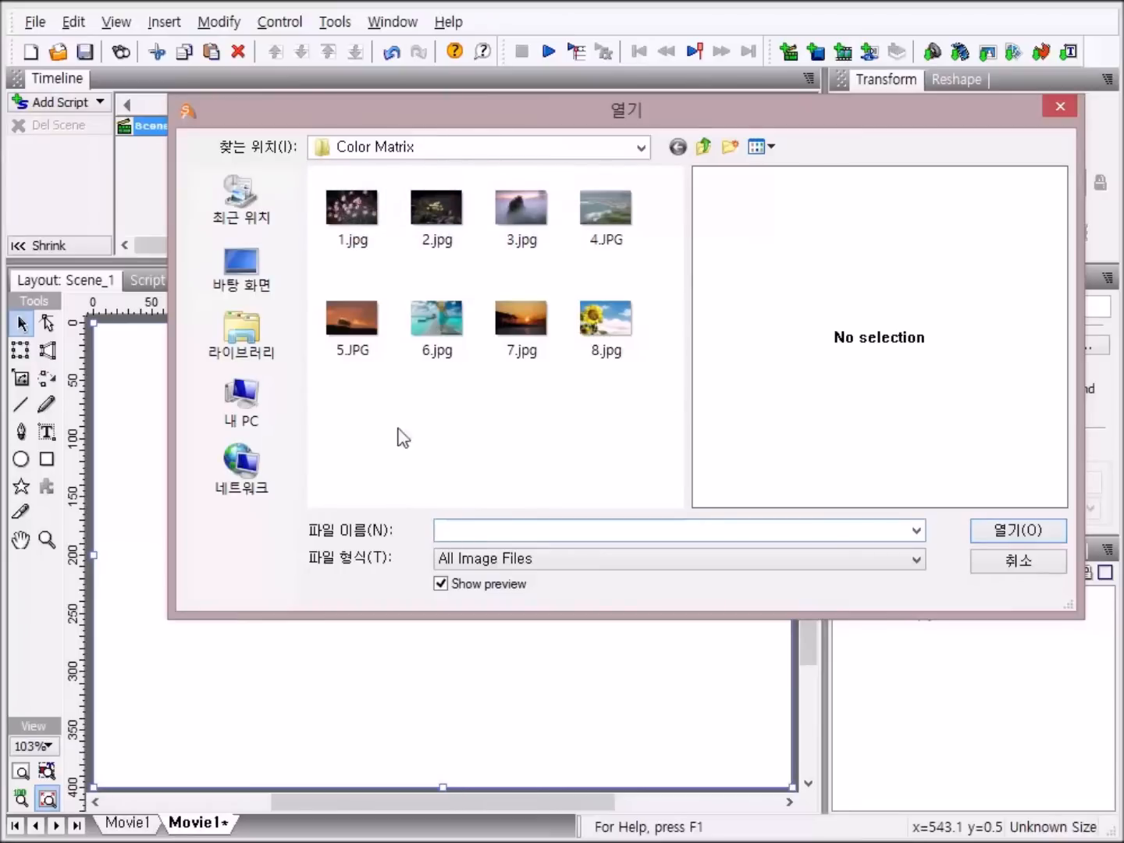
{"action": "left_click", "coordinate": [356, 219]}
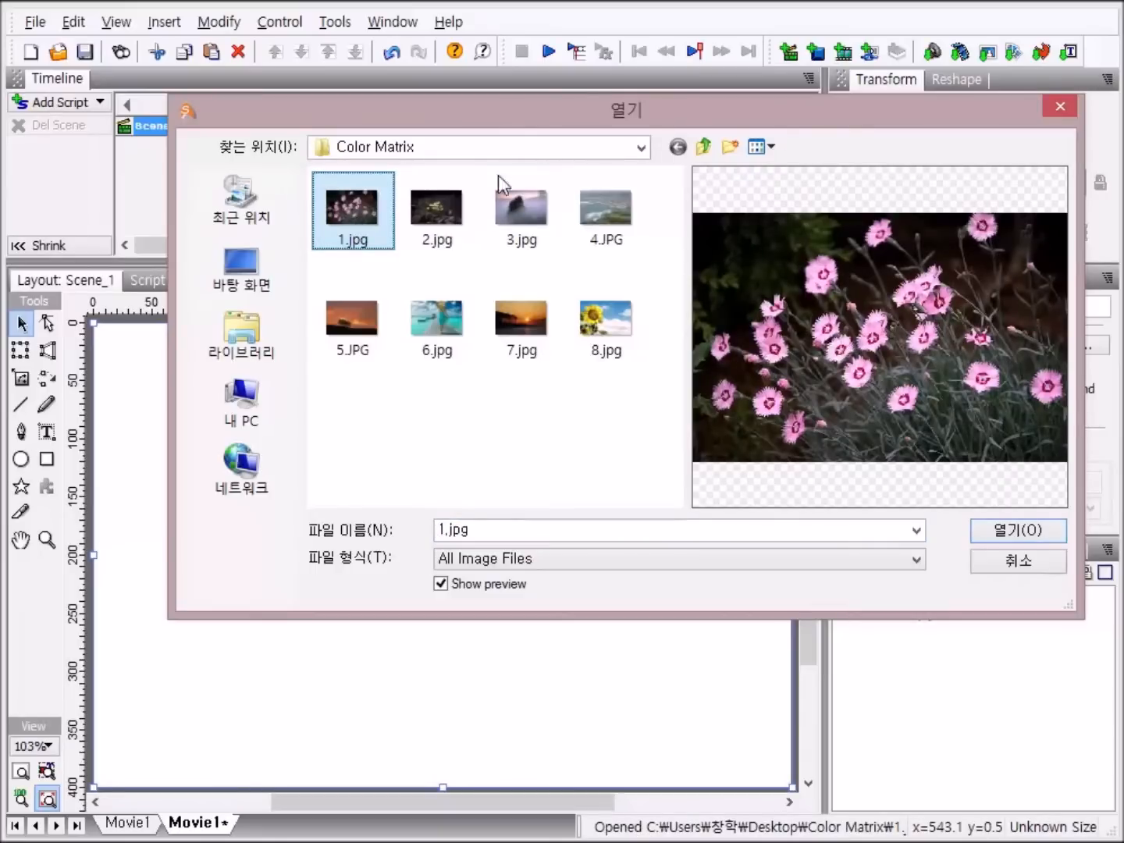
{"action": "left_click", "coordinate": [629, 322], "text": "shift"}
{"action": "key", "text": "Return"}
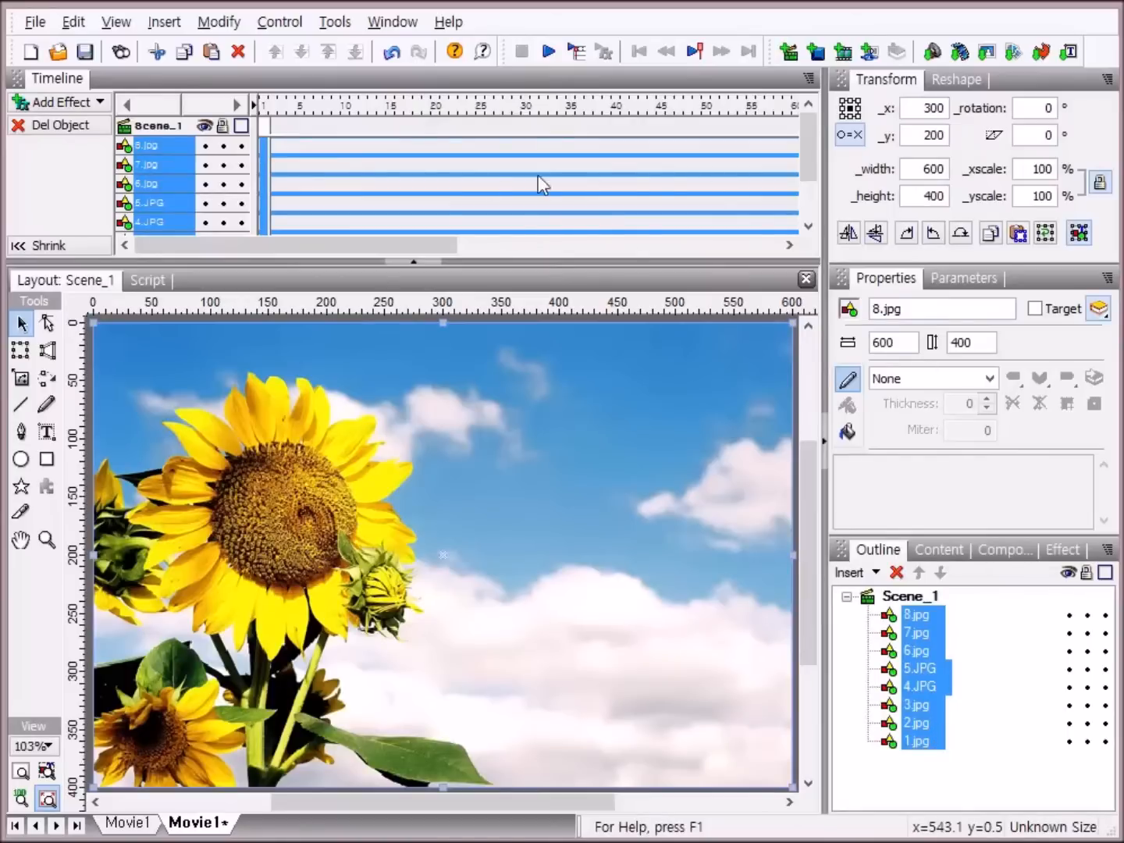
- Group the eight imported images as a movie clip and name it 이미지1
{"action": "left_click", "coordinate": [220, 24]}
{"action": "mouse_move", "coordinate": [282, 86]}
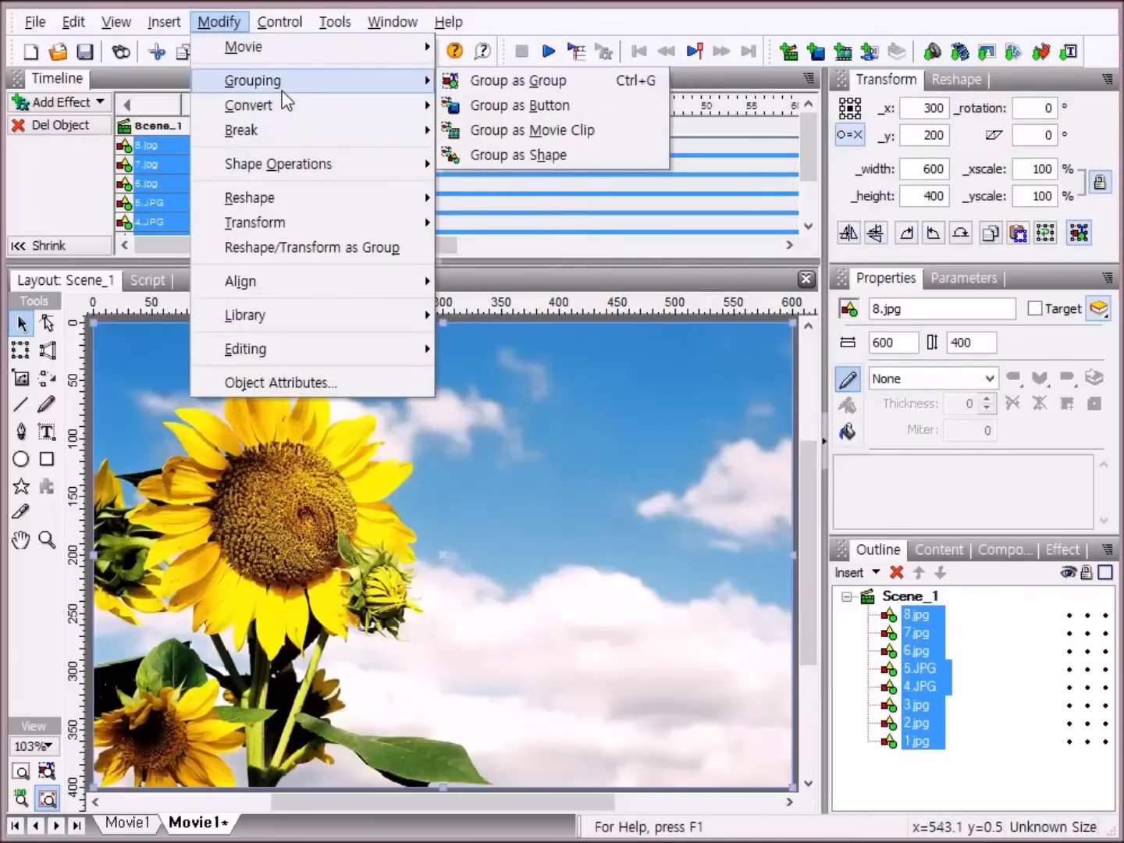
{"action": "left_click", "coordinate": [625, 148]}
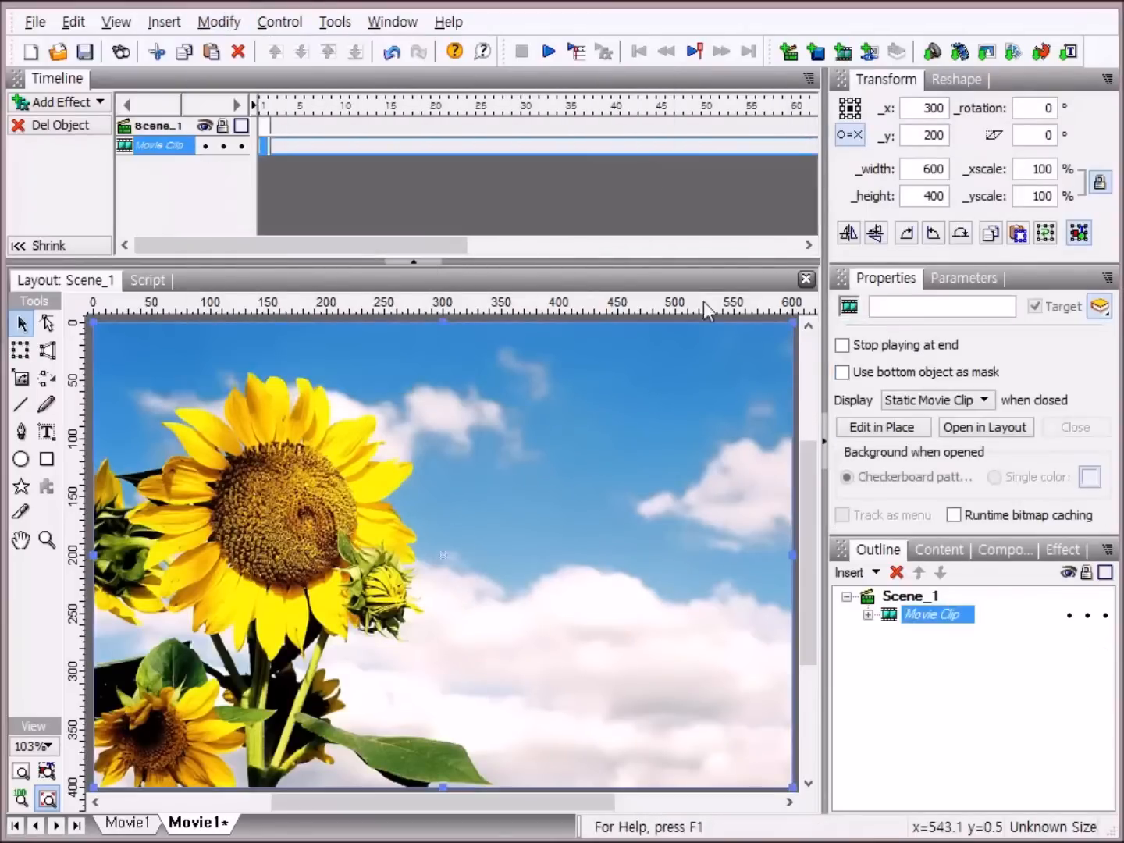
{"action": "left_click", "coordinate": [938, 617]}
{"action": "type", "text": "O"}
{"action": "type", "text": "미지1"}
{"action": "key", "text": "Return"}
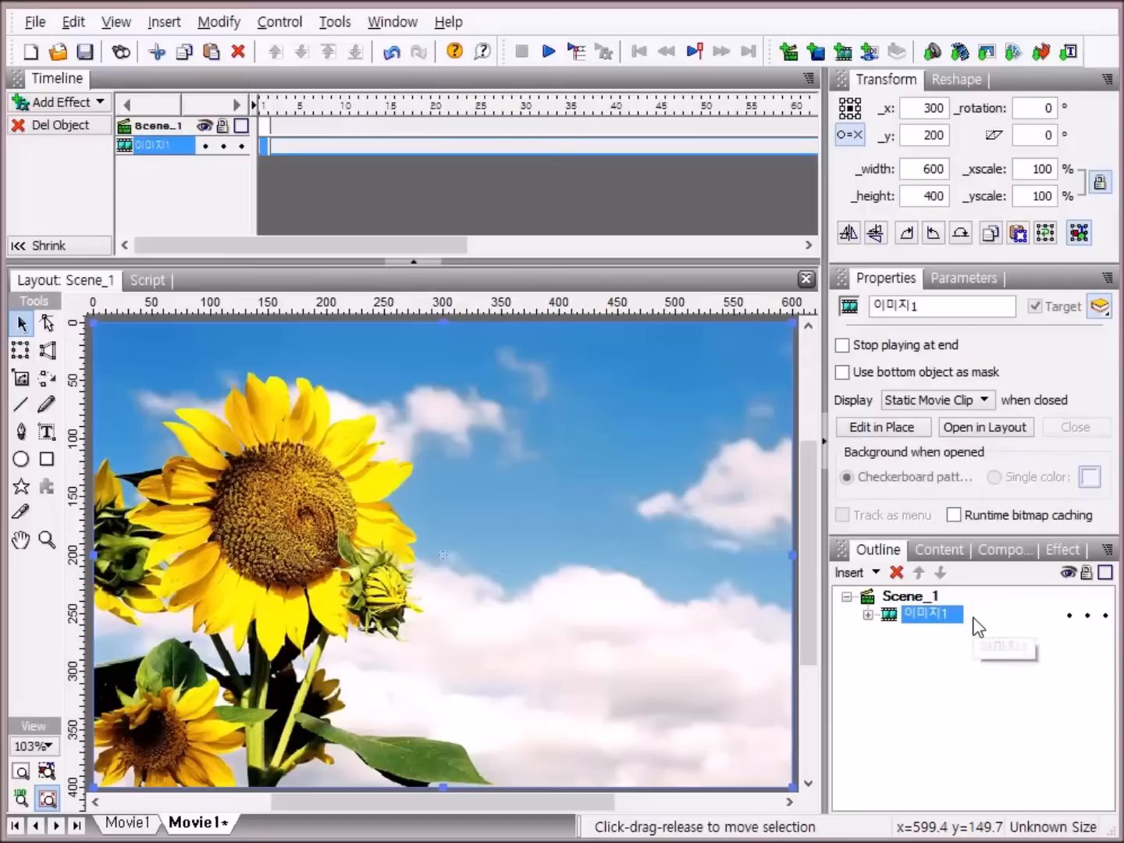
- Open the 이미지1 clip's contents and add a Place effect at frame 1 to all eight images
{"action": "left_click", "coordinate": [868, 614]}
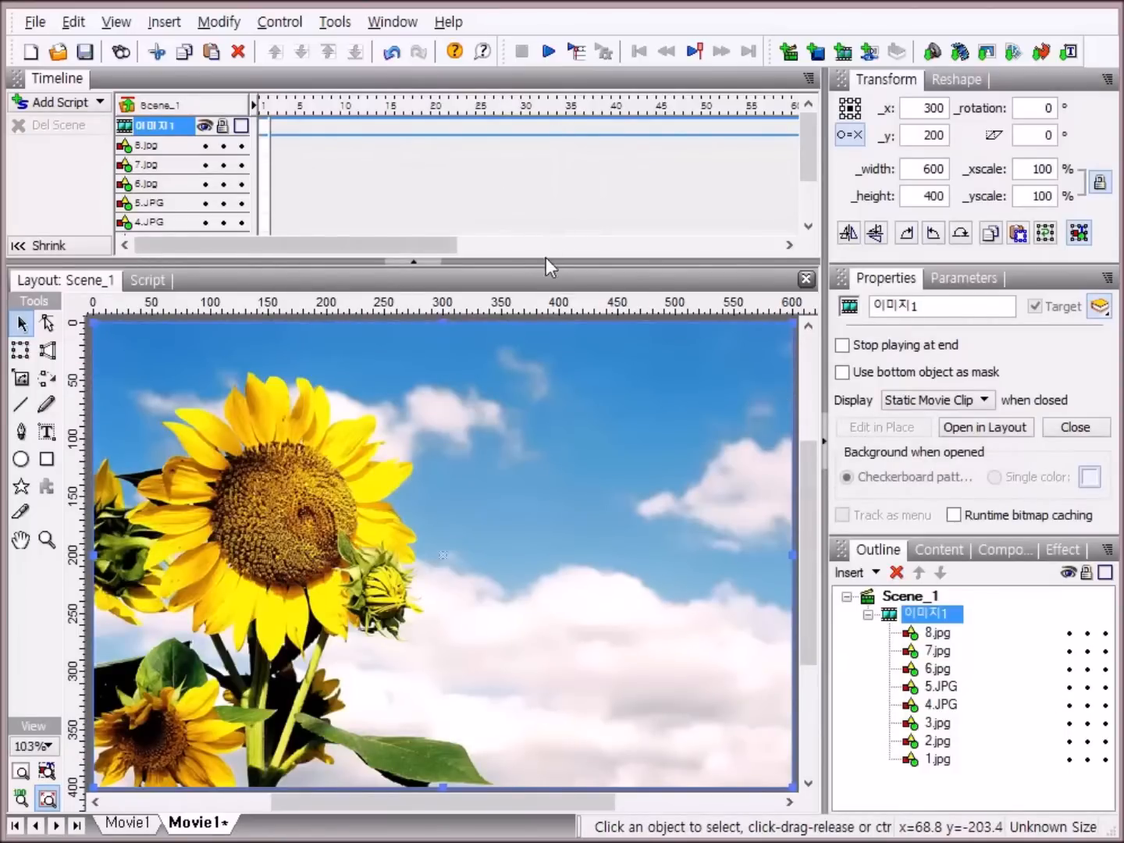
{"action": "left_click_drag", "start_coordinate": [537, 261], "coordinate": [537, 342]}
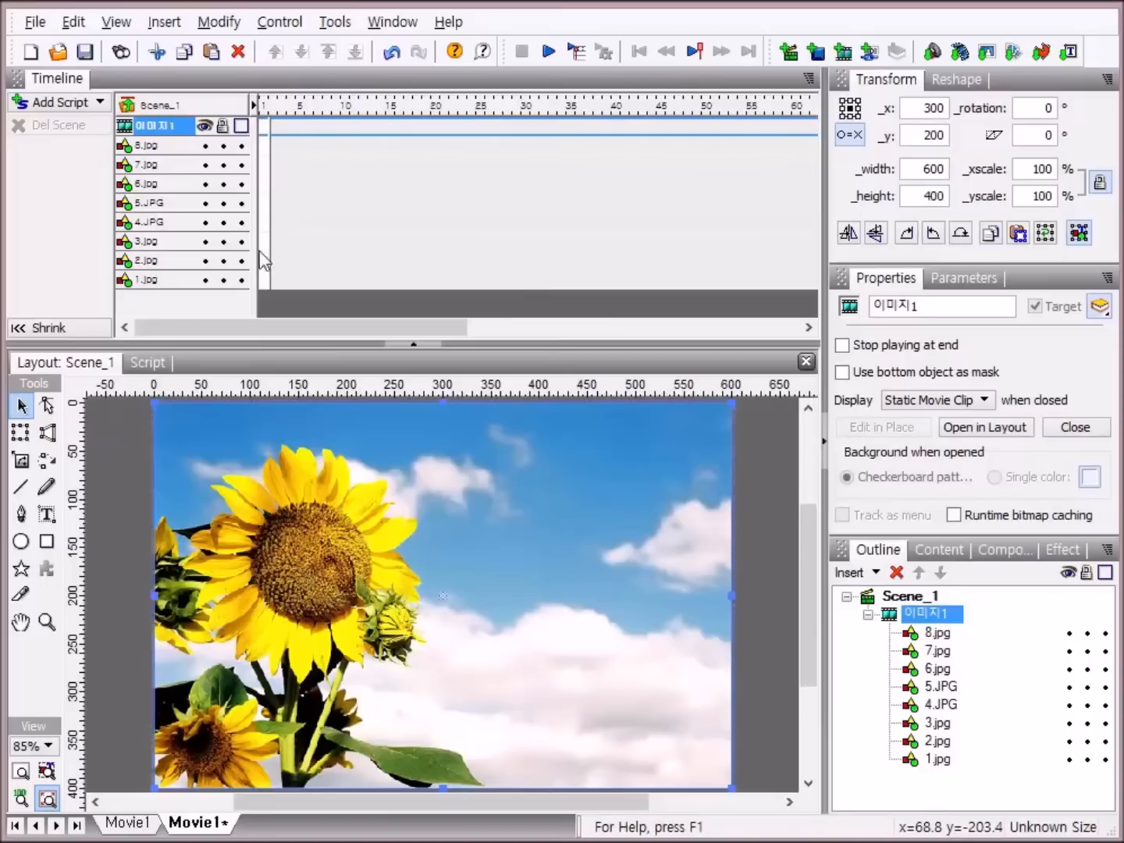
{"action": "left_click", "coordinate": [165, 281]}
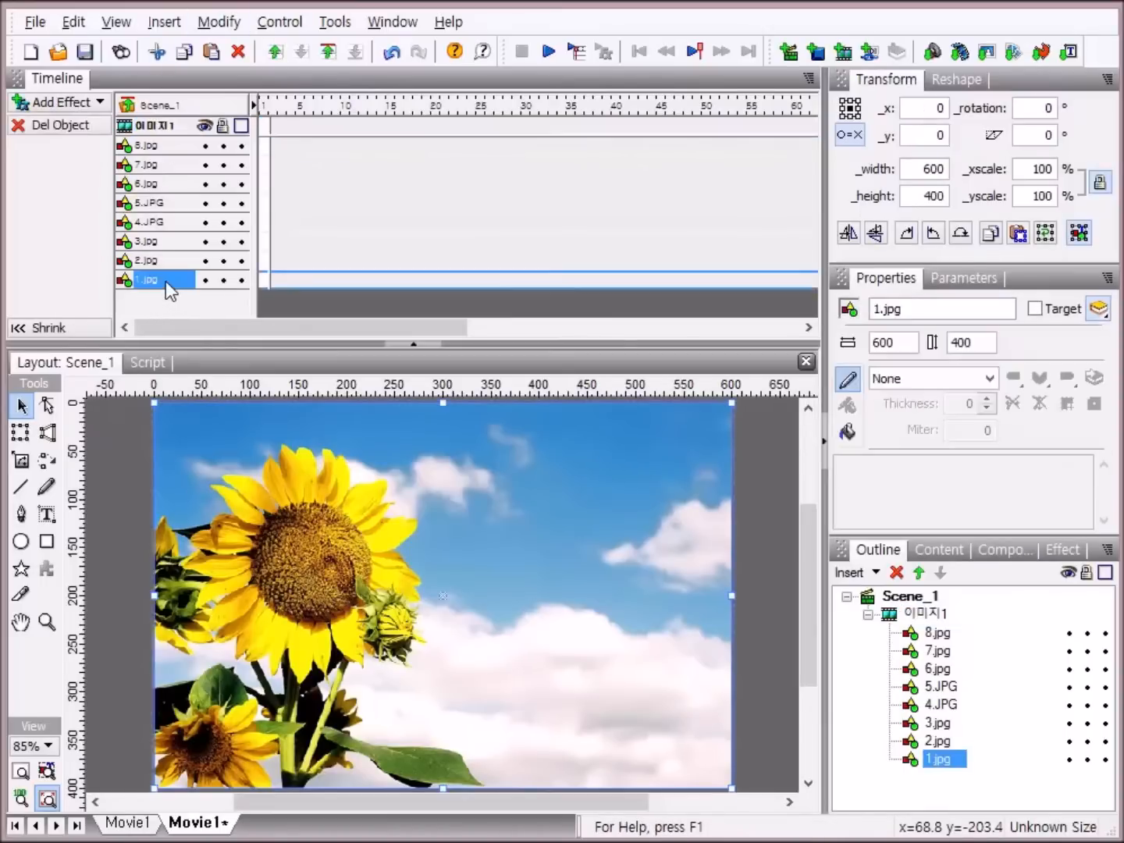
{"action": "left_click", "coordinate": [163, 147], "text": "shift"}
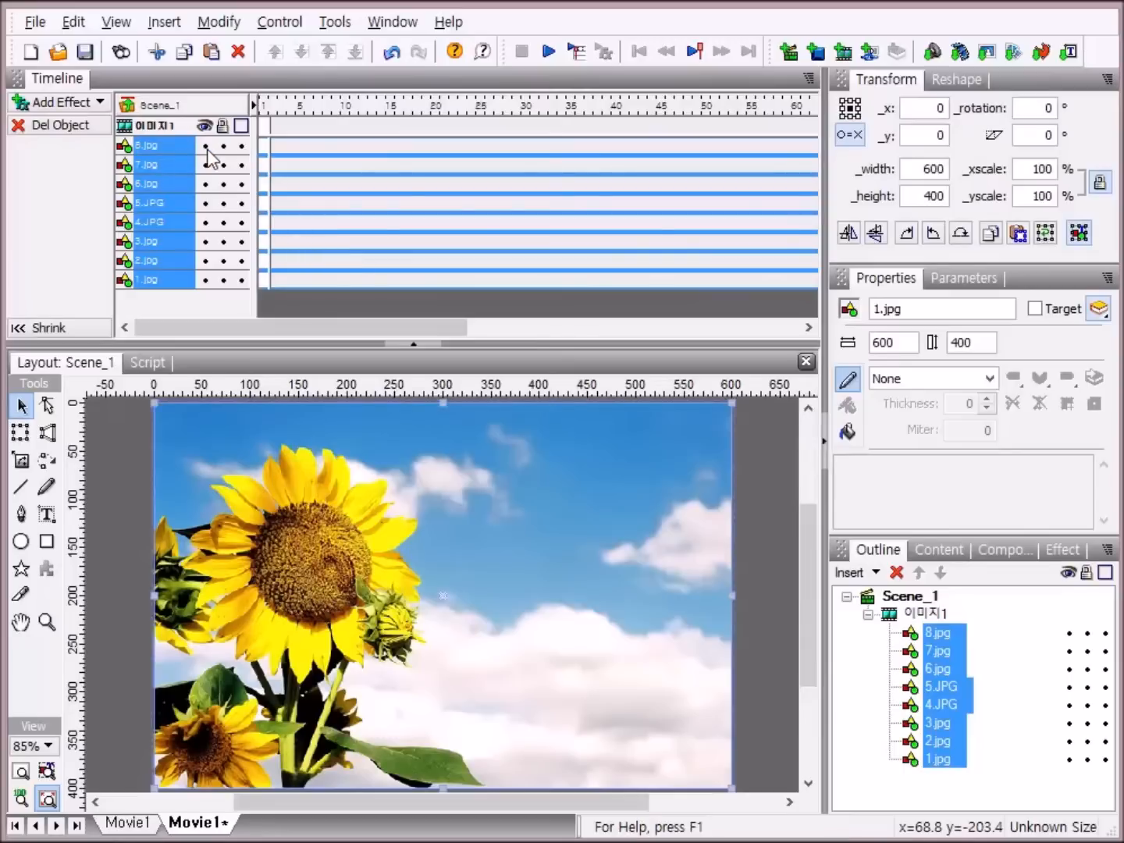
{"action": "right_click", "coordinate": [263, 144]}
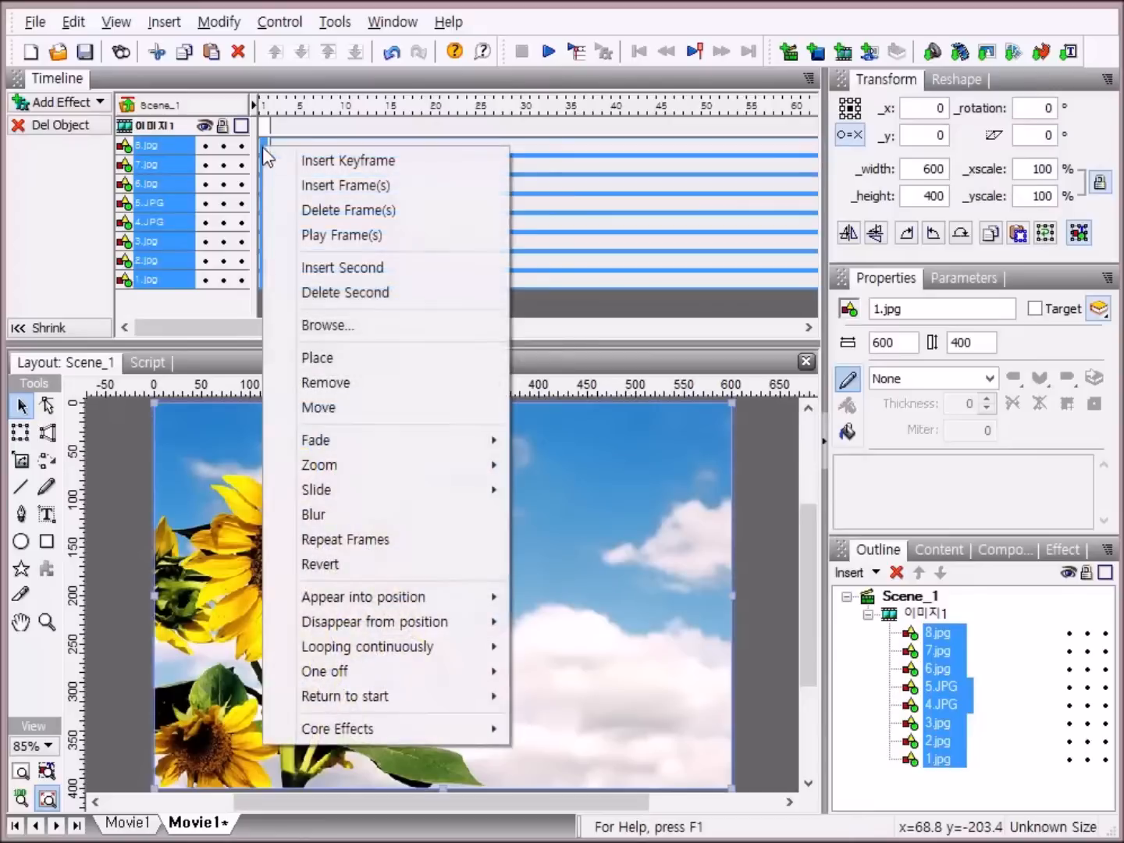
{"action": "left_click", "coordinate": [317, 359]}
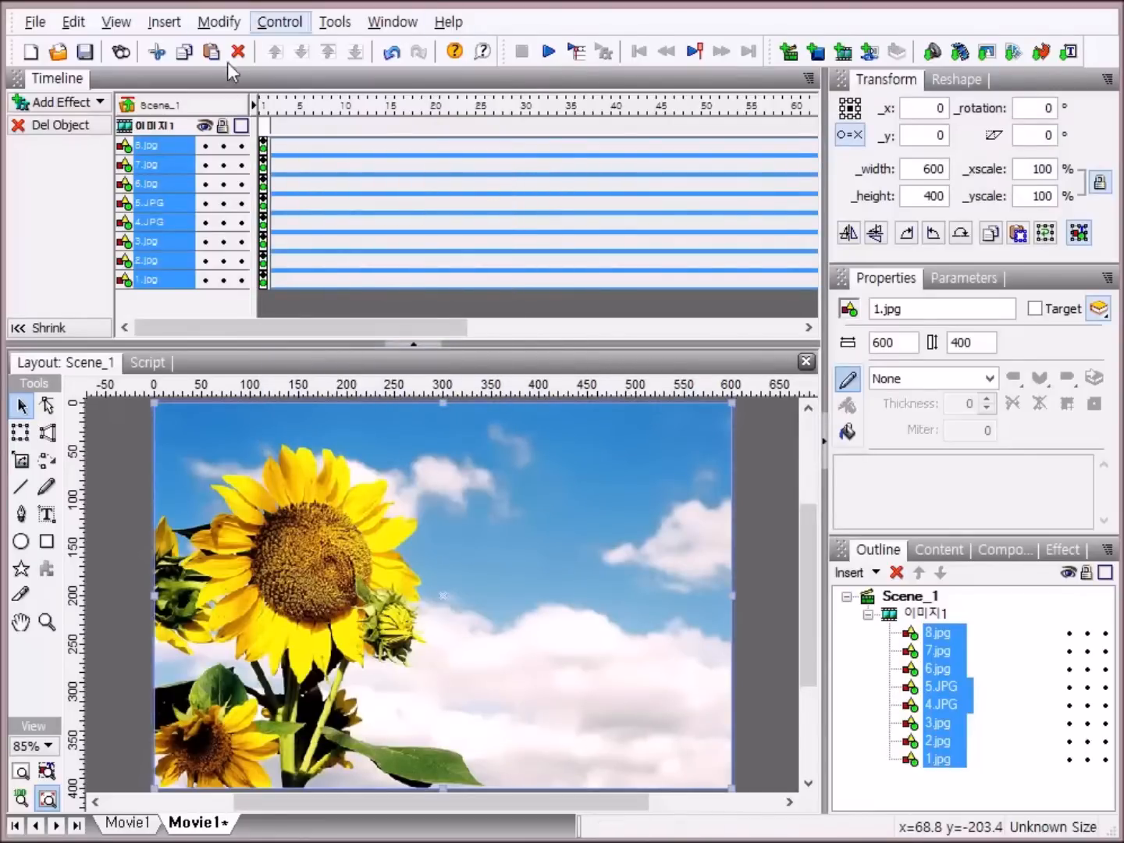
- Add a Remove effect at frame 8 to all eight images, and move the one for 1.jpg to frame 2
{"action": "left_click", "coordinate": [325, 143]}
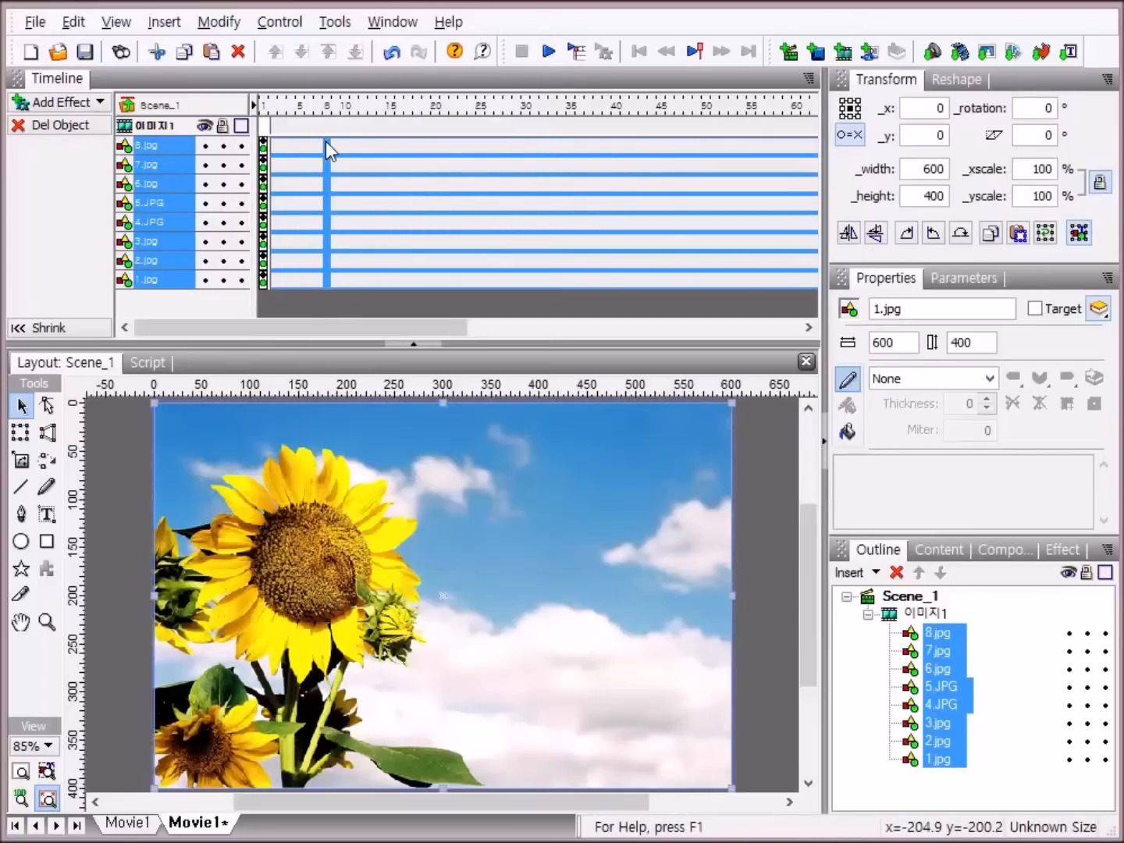
{"action": "right_click", "coordinate": [326, 143]}
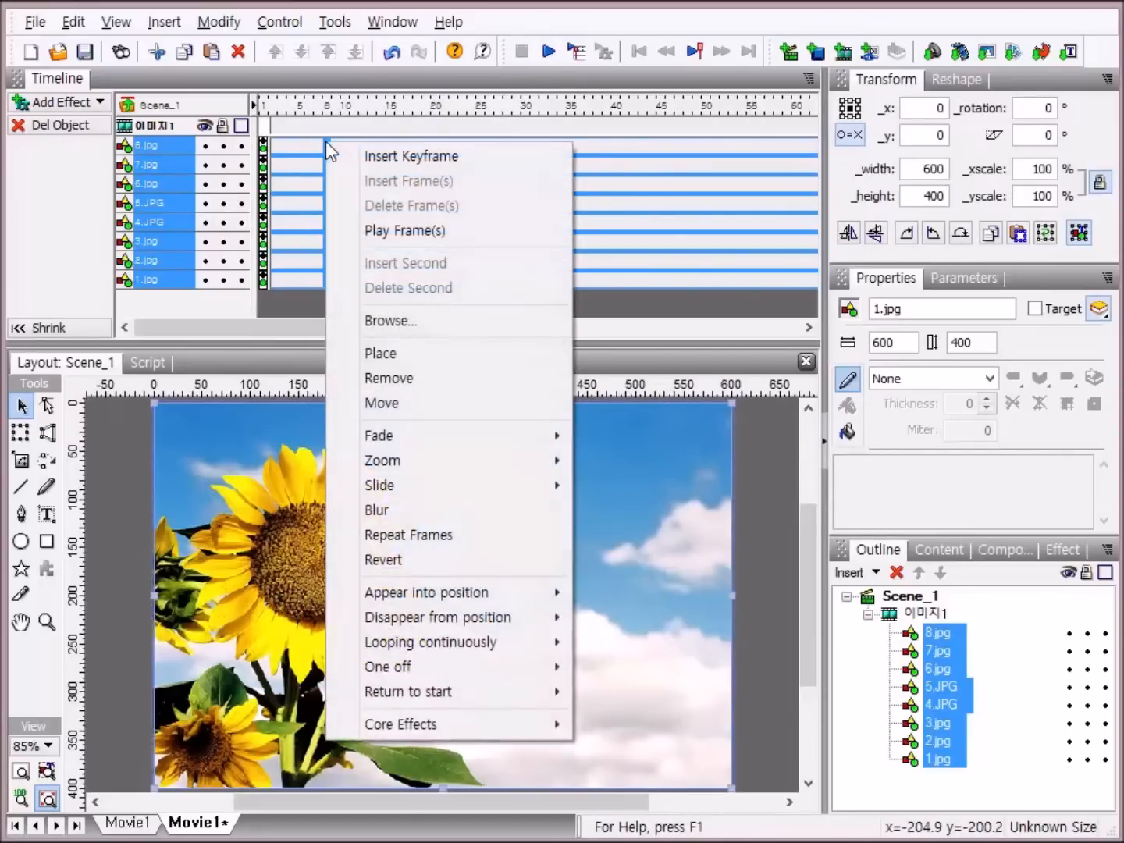
{"action": "left_click", "coordinate": [412, 376]}
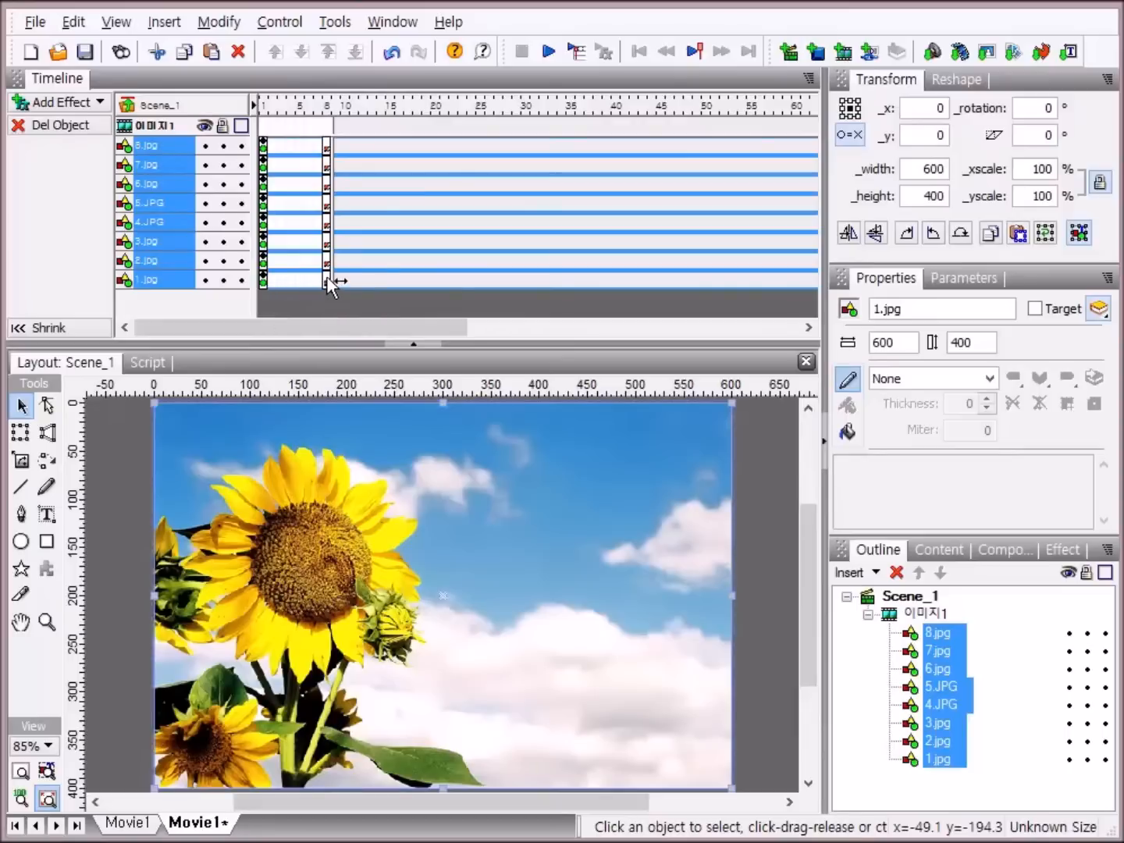
{"action": "left_click_drag", "start_coordinate": [325, 283], "coordinate": [321, 287]}
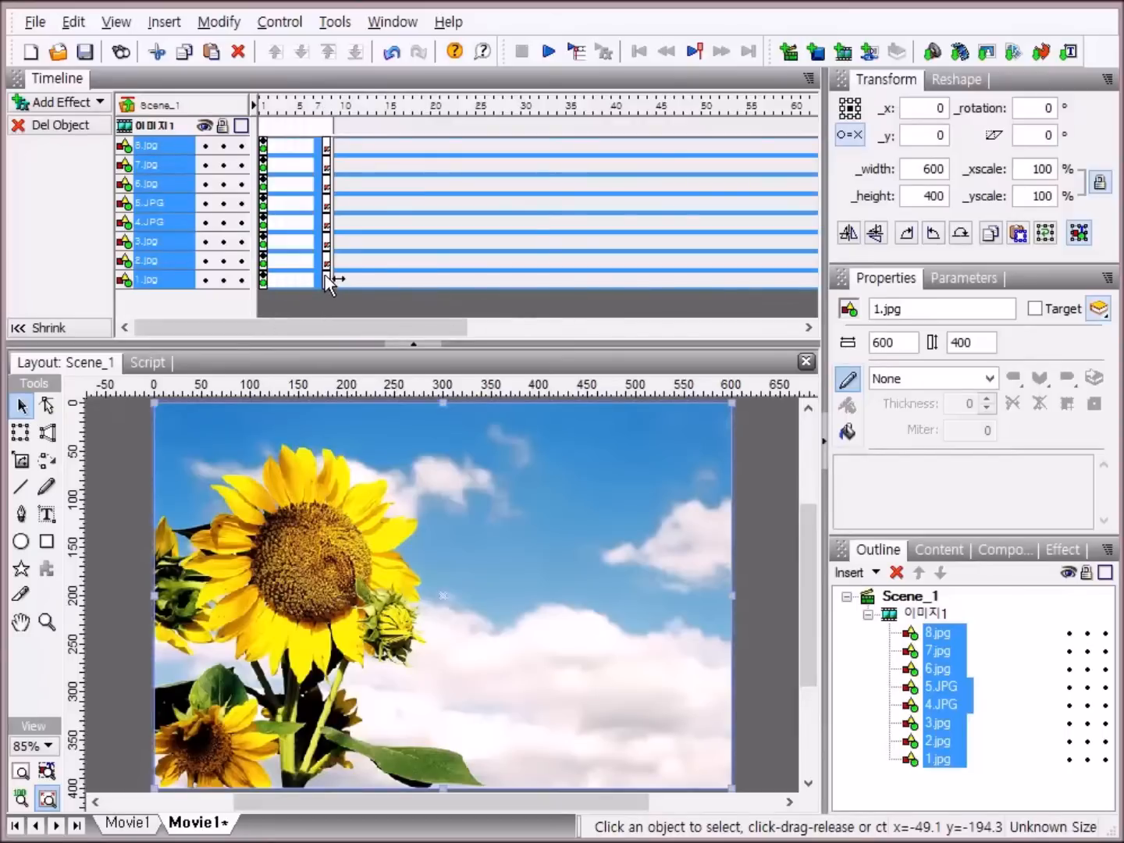
{"action": "left_click_drag", "start_coordinate": [327, 284], "coordinate": [273, 290]}
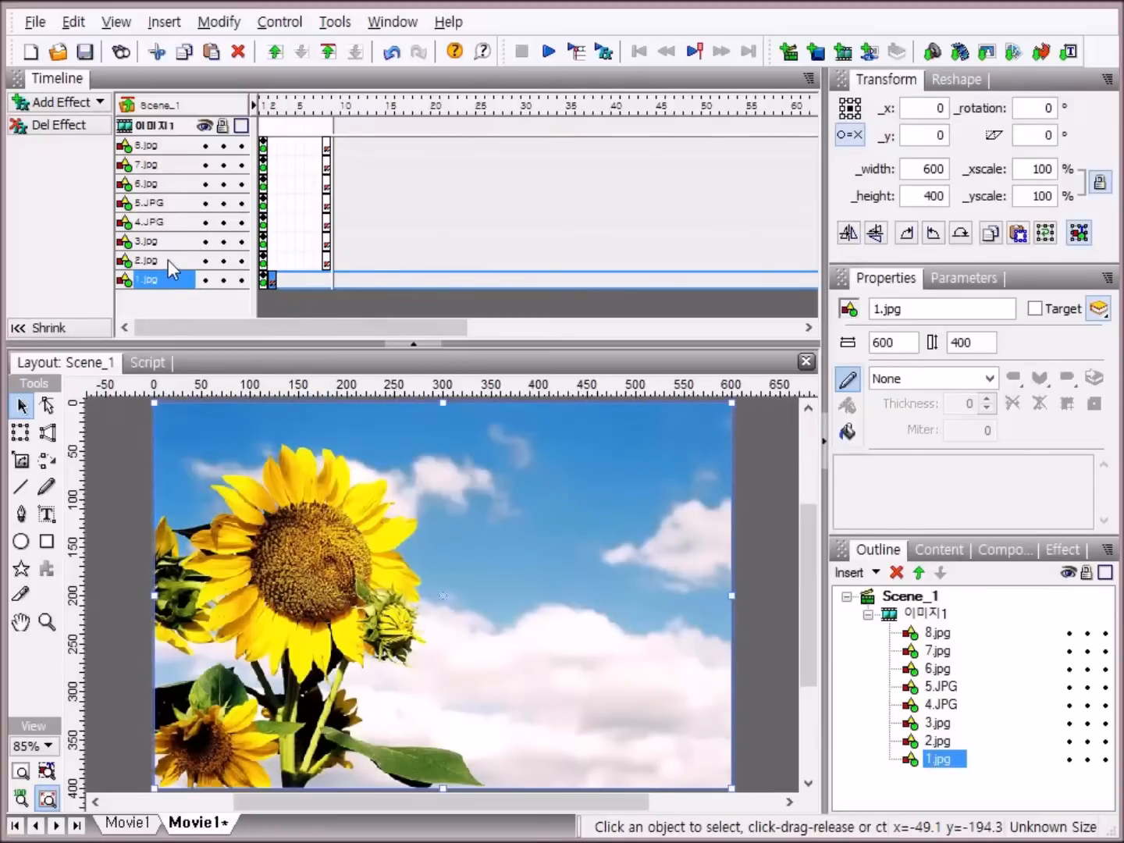
- Stagger the Place effects of 2.jpg through 7.jpg on frames 2 to 7 and the Remove effects of 2.jpg through 6.jpg on frames 3 to 7
{"action": "left_click", "coordinate": [272, 263]}
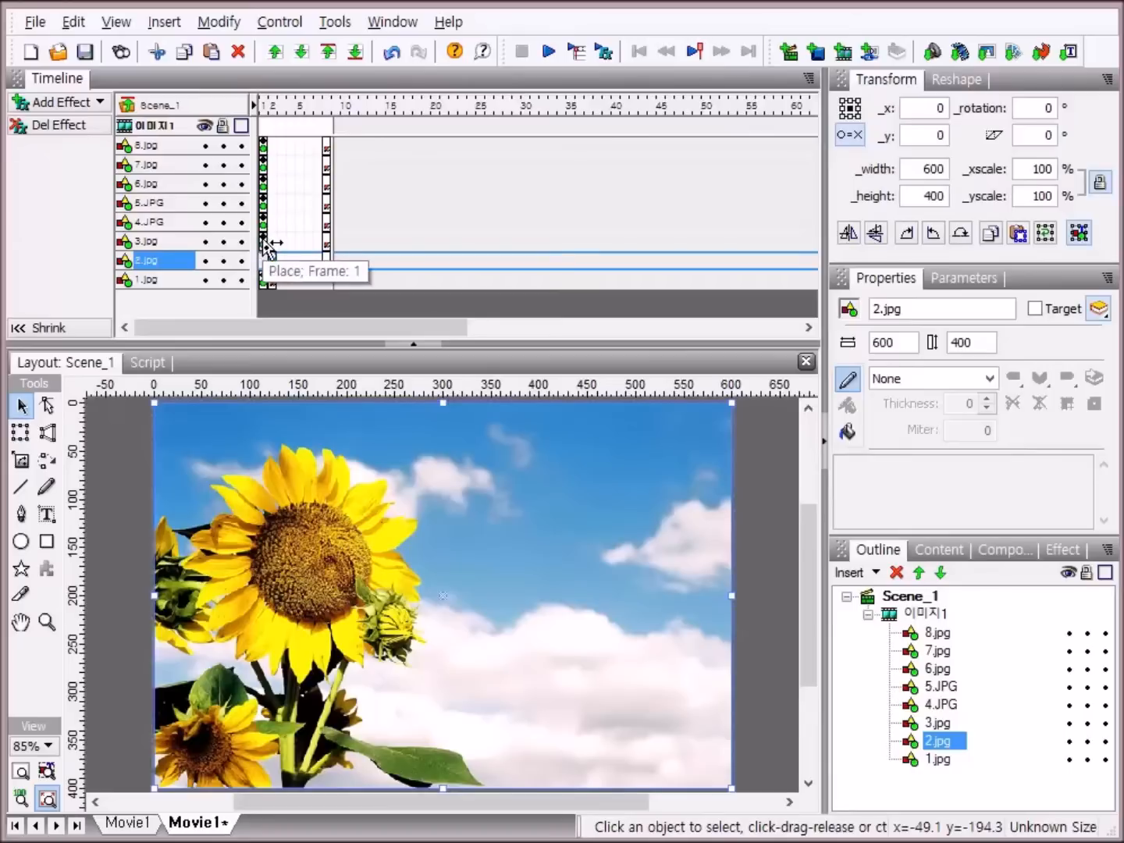
{"action": "left_click_drag", "start_coordinate": [275, 248], "coordinate": [285, 250]}
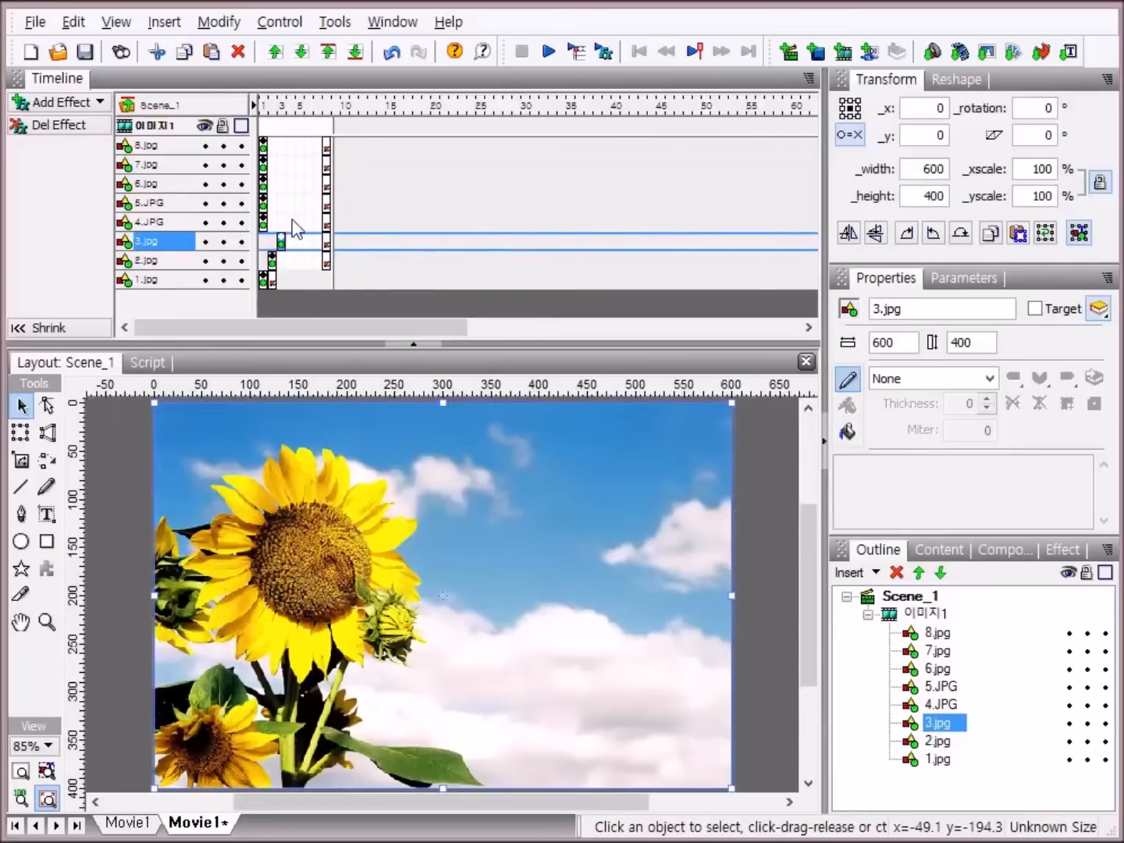
{"action": "left_click", "coordinate": [294, 226]}
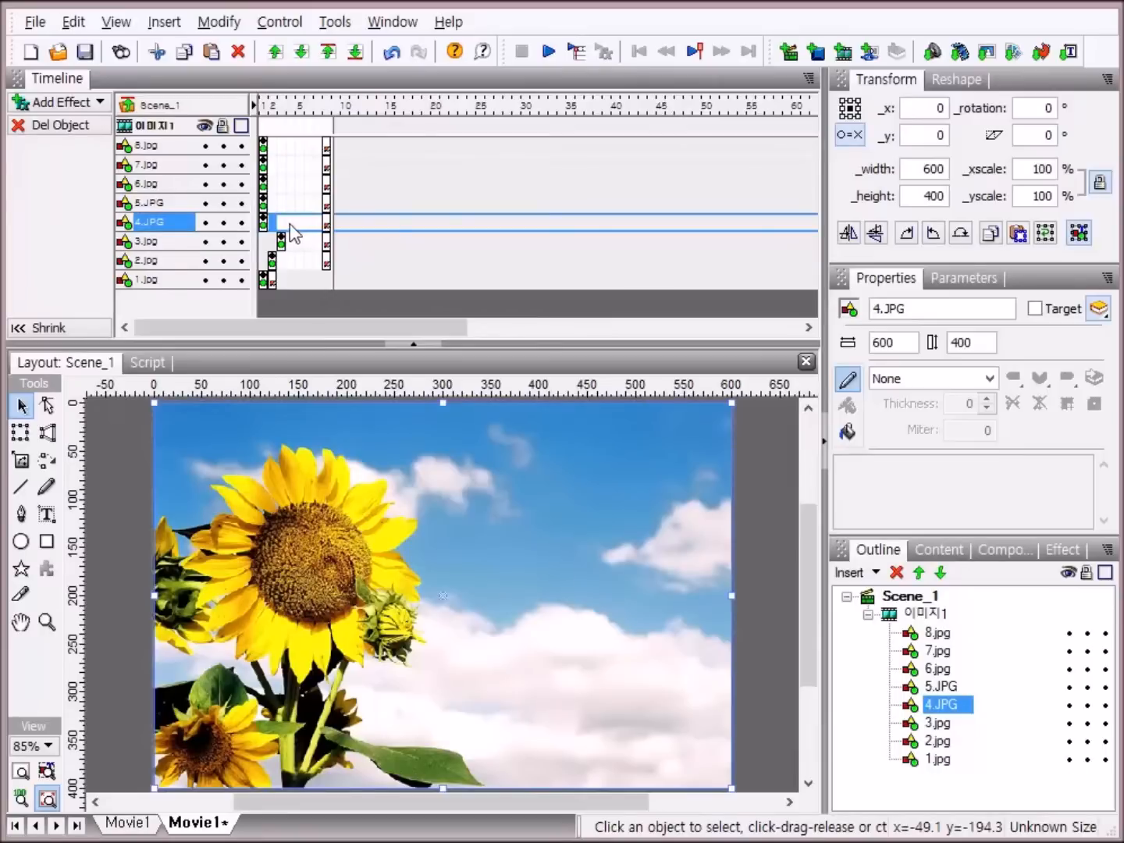
{"action": "left_click_drag", "start_coordinate": [269, 224], "coordinate": [291, 226]}
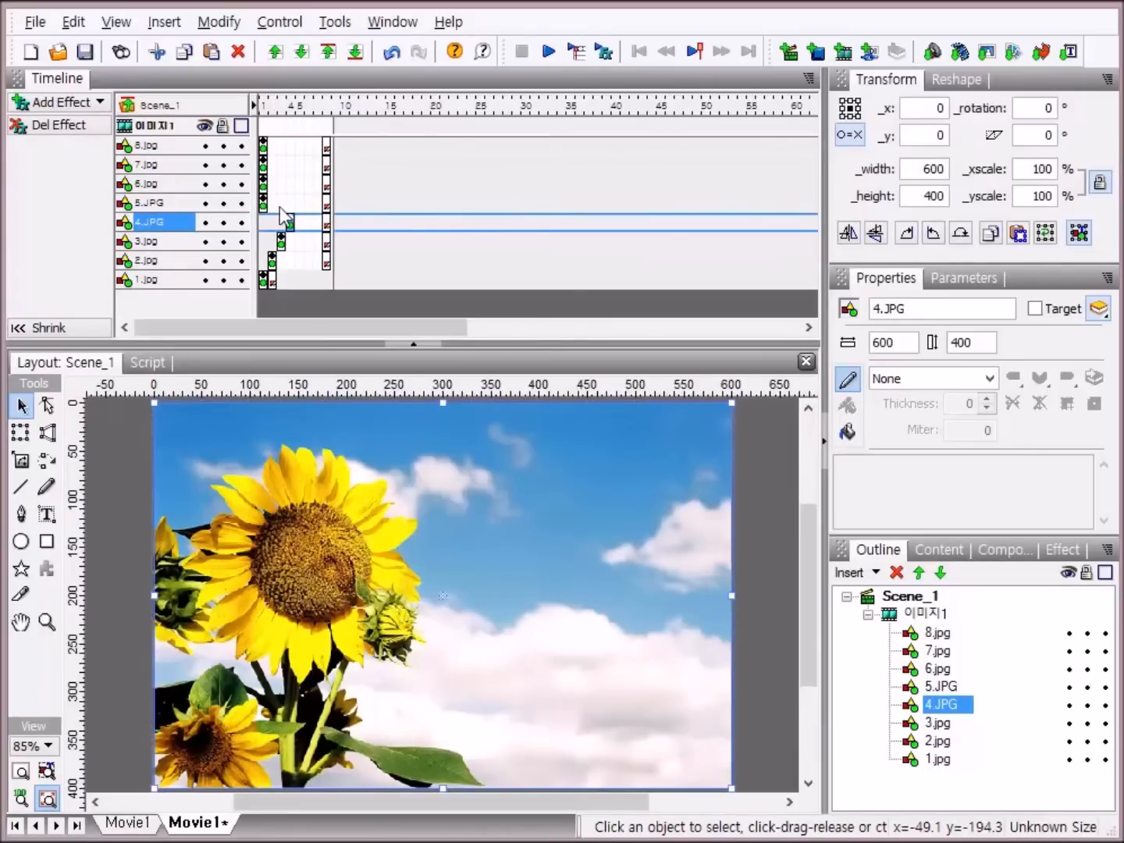
{"action": "left_click_drag", "start_coordinate": [265, 204], "coordinate": [300, 204]}
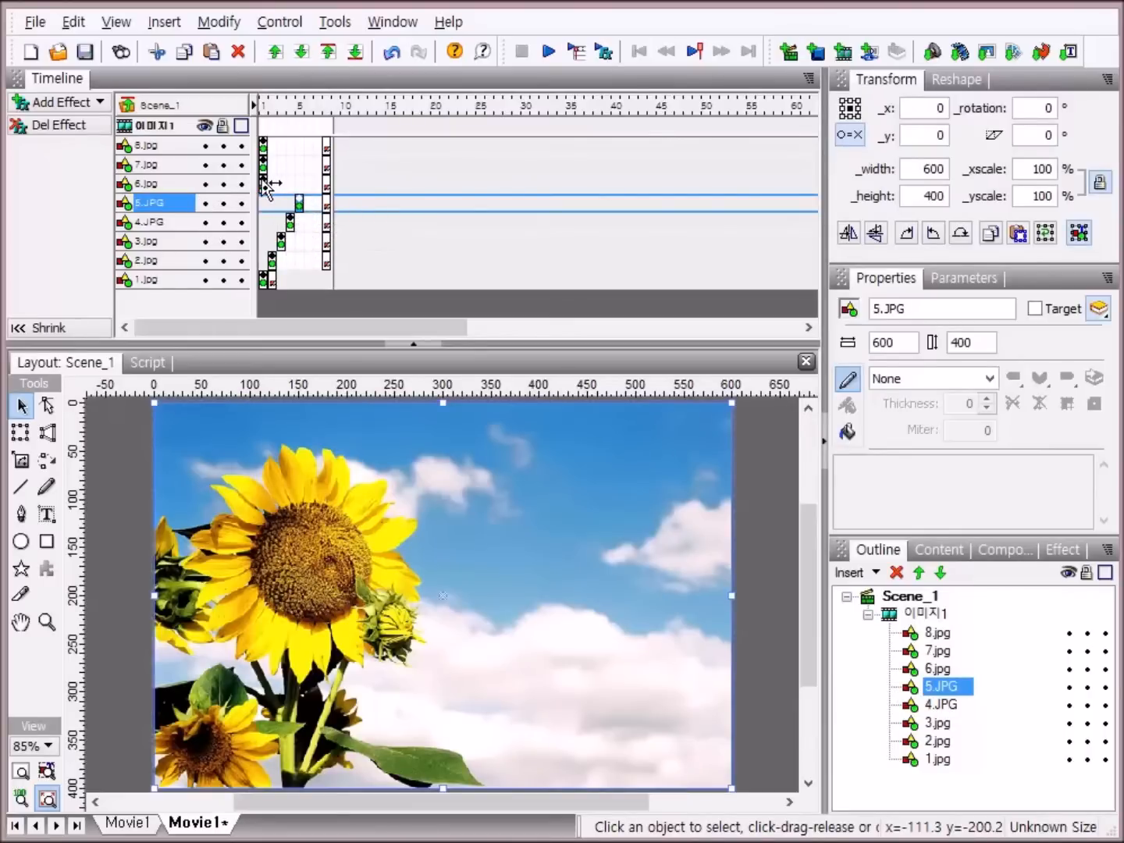
{"action": "left_click_drag", "start_coordinate": [268, 184], "coordinate": [321, 178]}
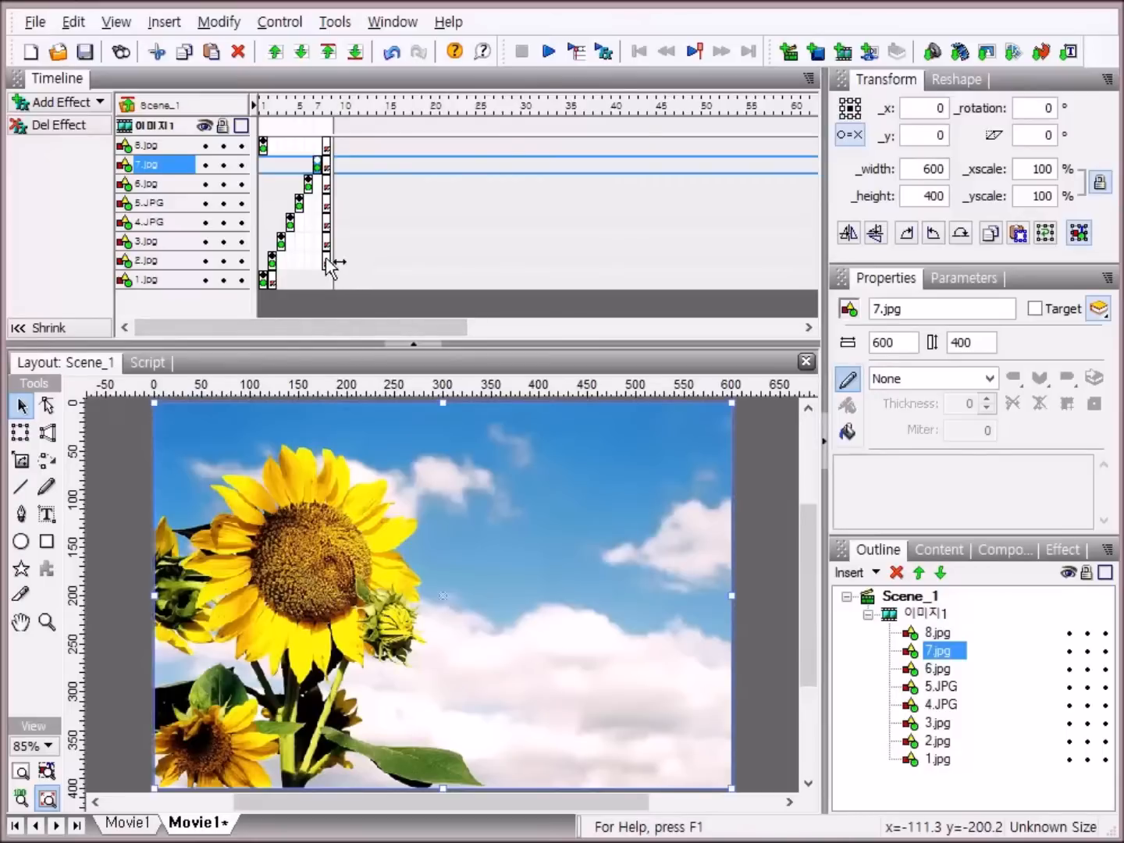
{"action": "left_click_drag", "start_coordinate": [326, 260], "coordinate": [318, 188]}
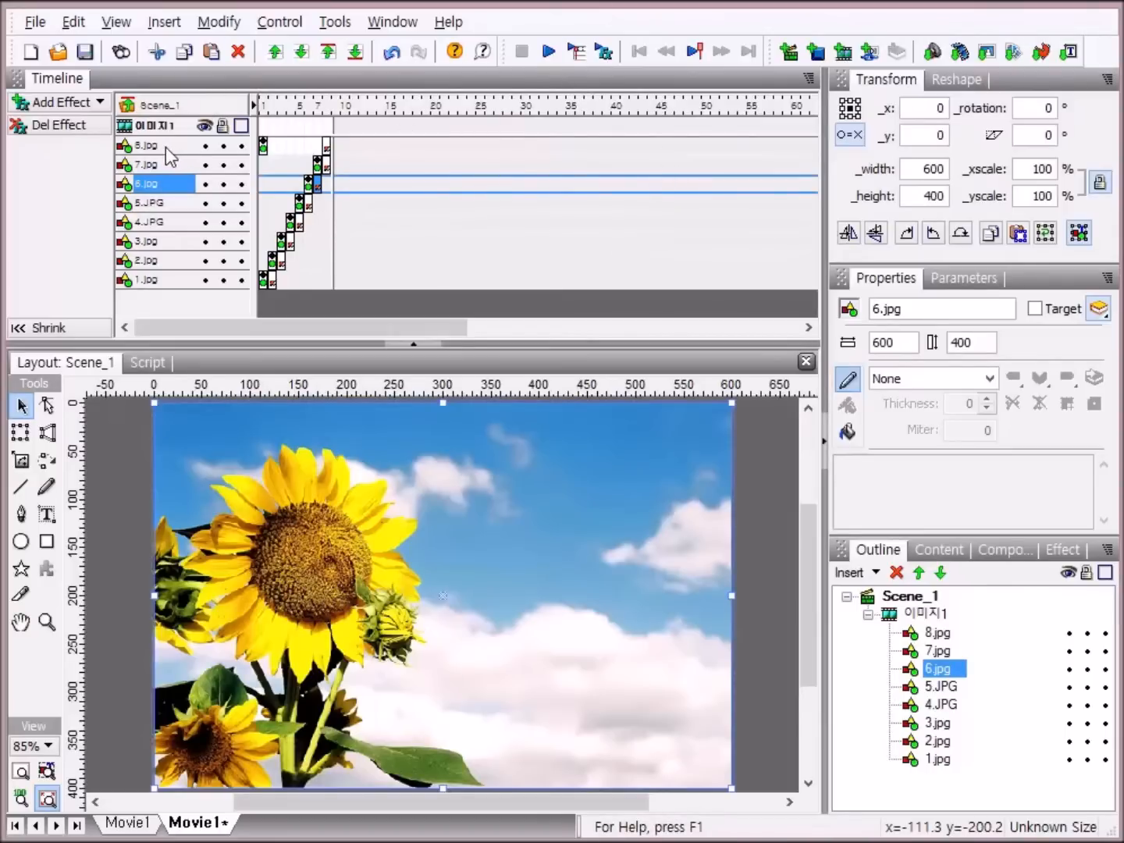
- Delete the Remove effect of 8.jpg and move its Place effect to frame 8
{"action": "left_click", "coordinate": [327, 147]}
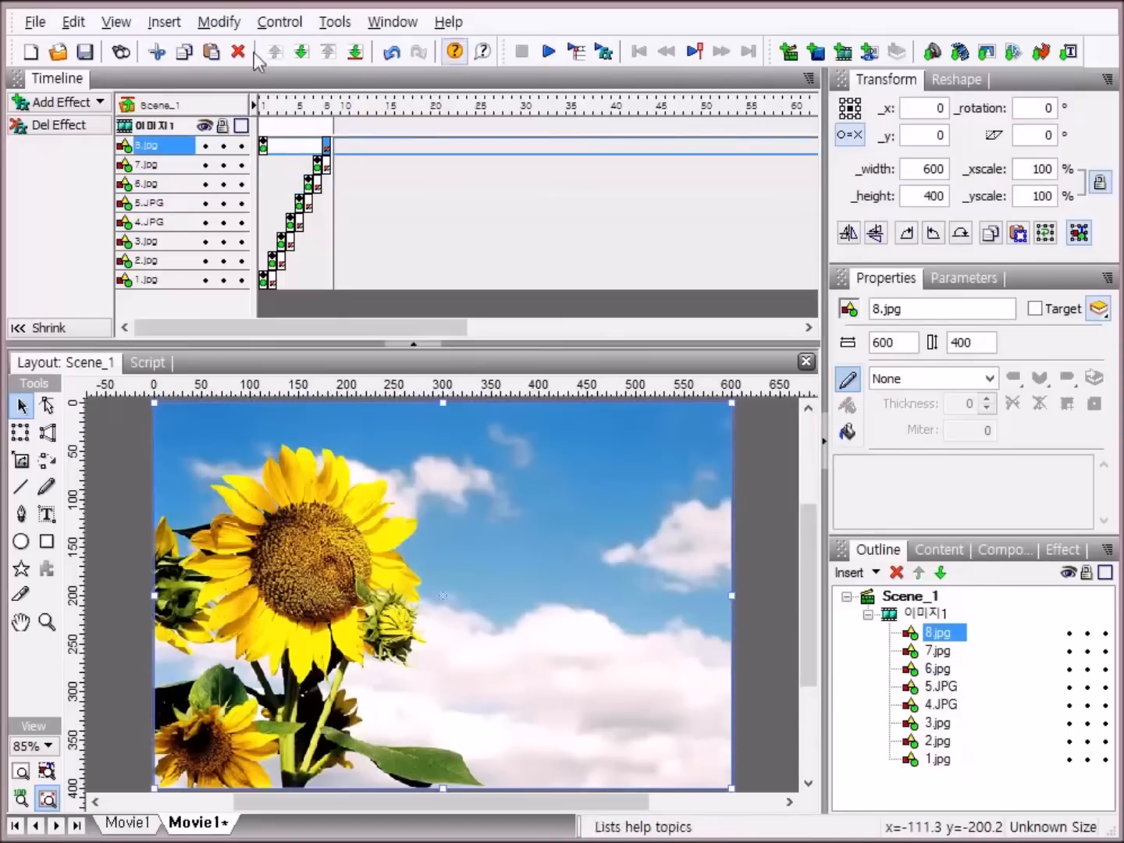
{"action": "left_click", "coordinate": [62, 126]}
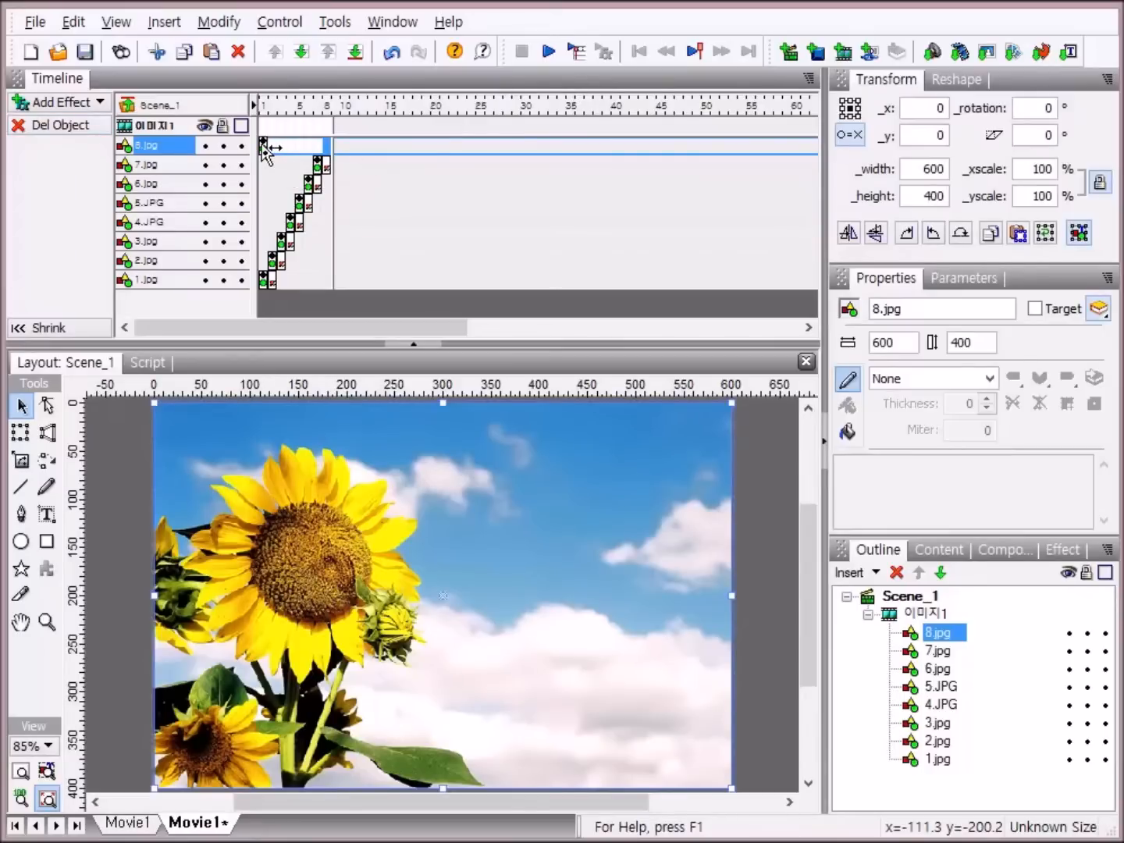
{"action": "left_click_drag", "start_coordinate": [264, 150], "coordinate": [327, 149]}
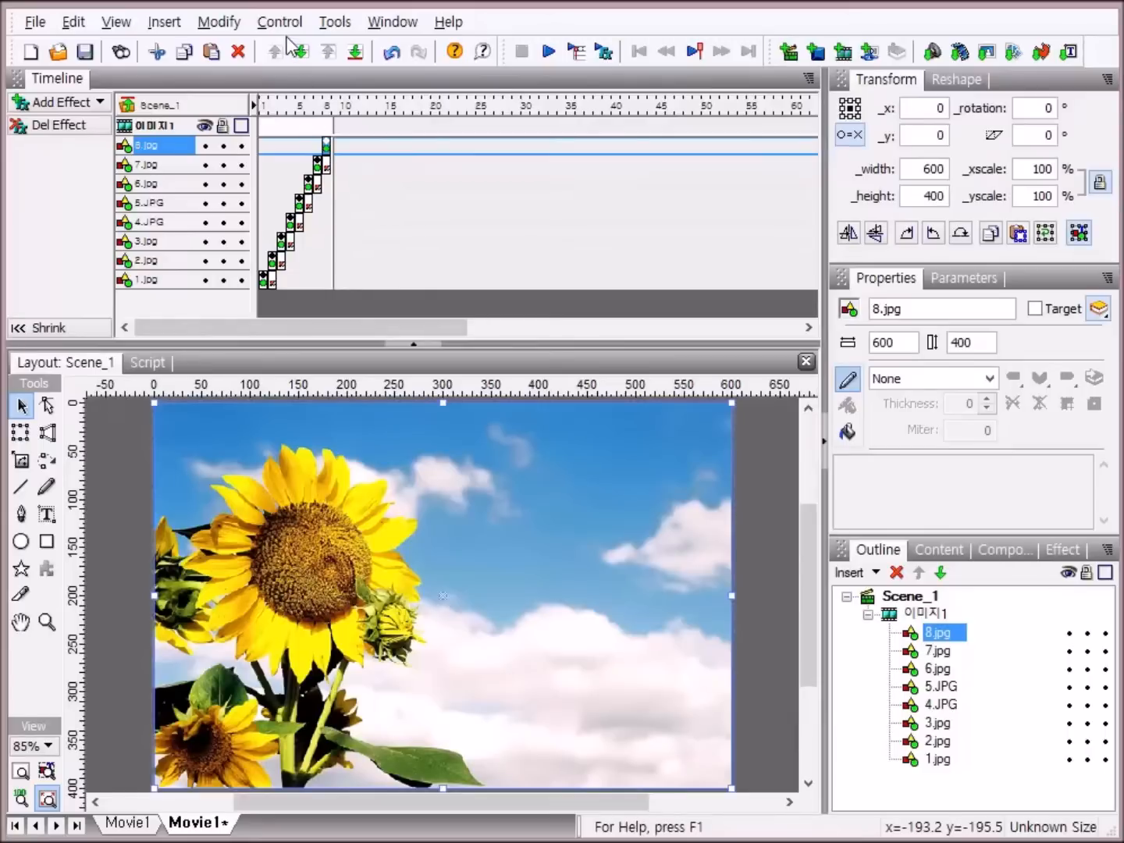
- Add a stop() action to each of frames 1 through 4 of the 이미지1 clip's own timeline
{"action": "right_click", "coordinate": [262, 129]}
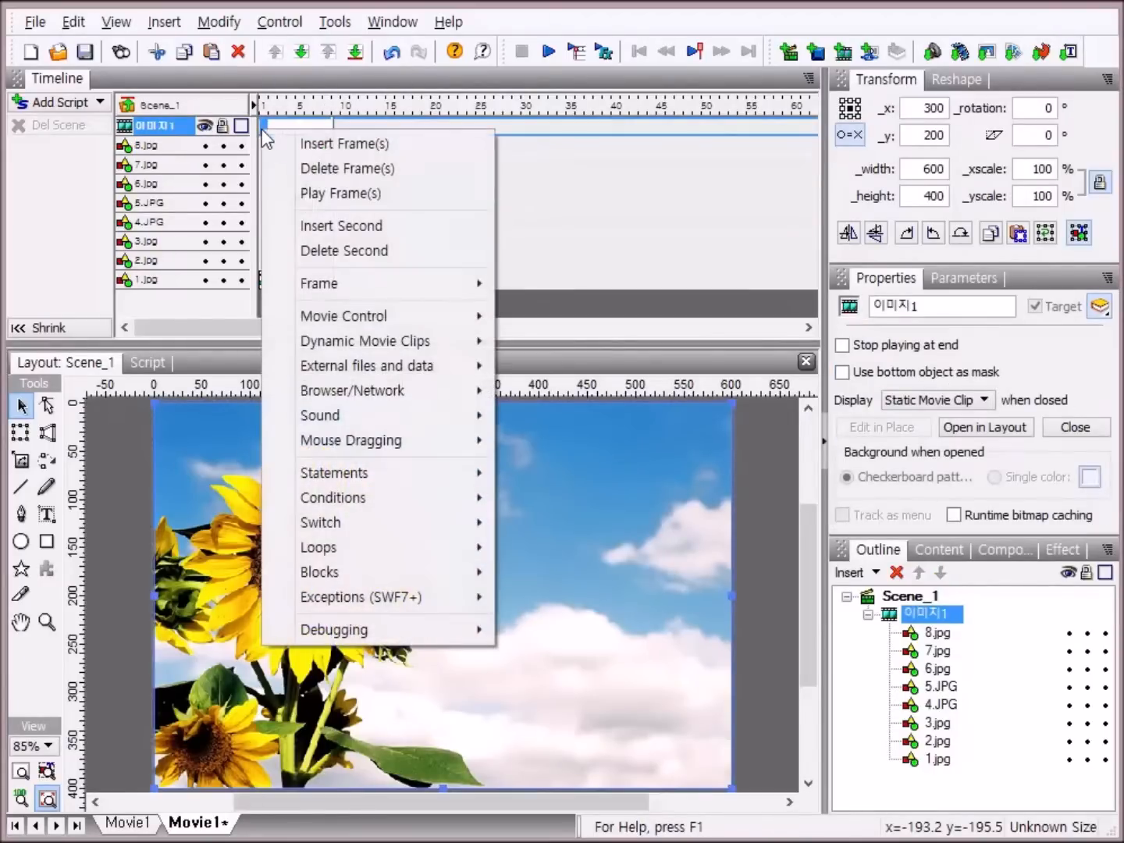
{"action": "mouse_move", "coordinate": [384, 319]}
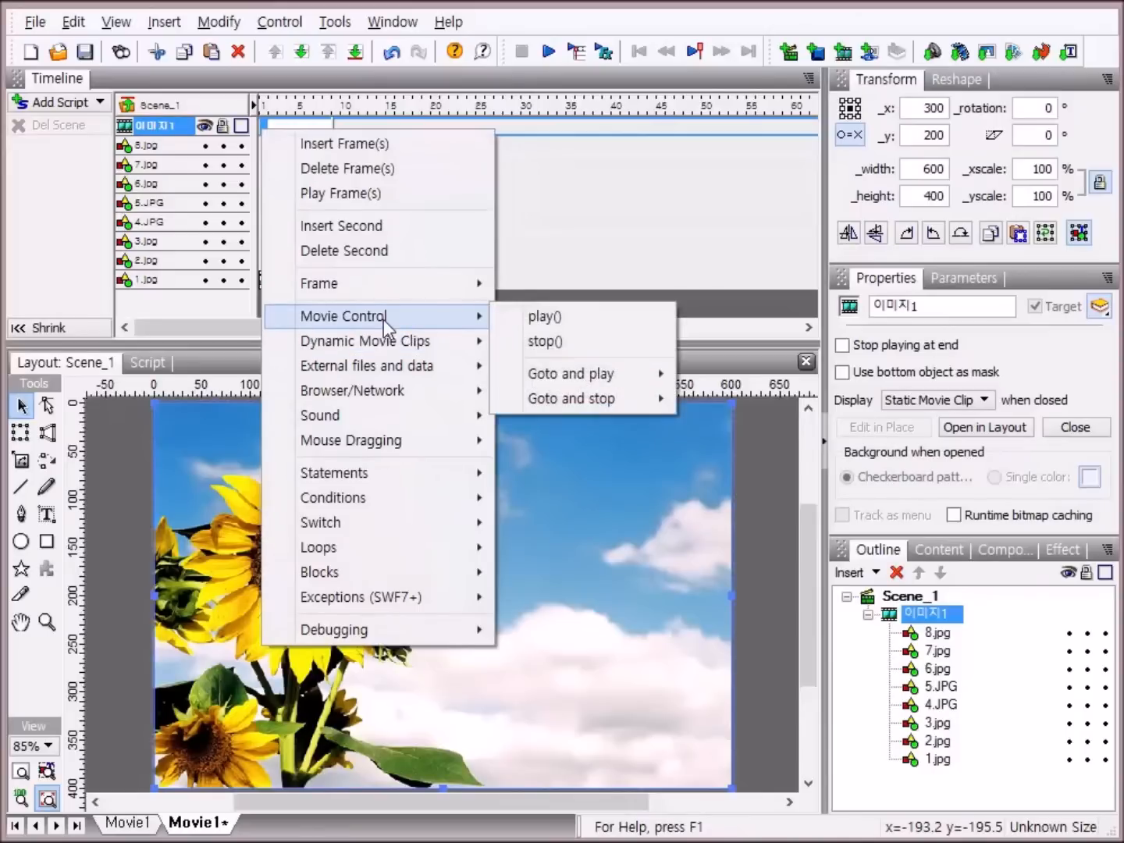
{"action": "left_click", "coordinate": [536, 342]}
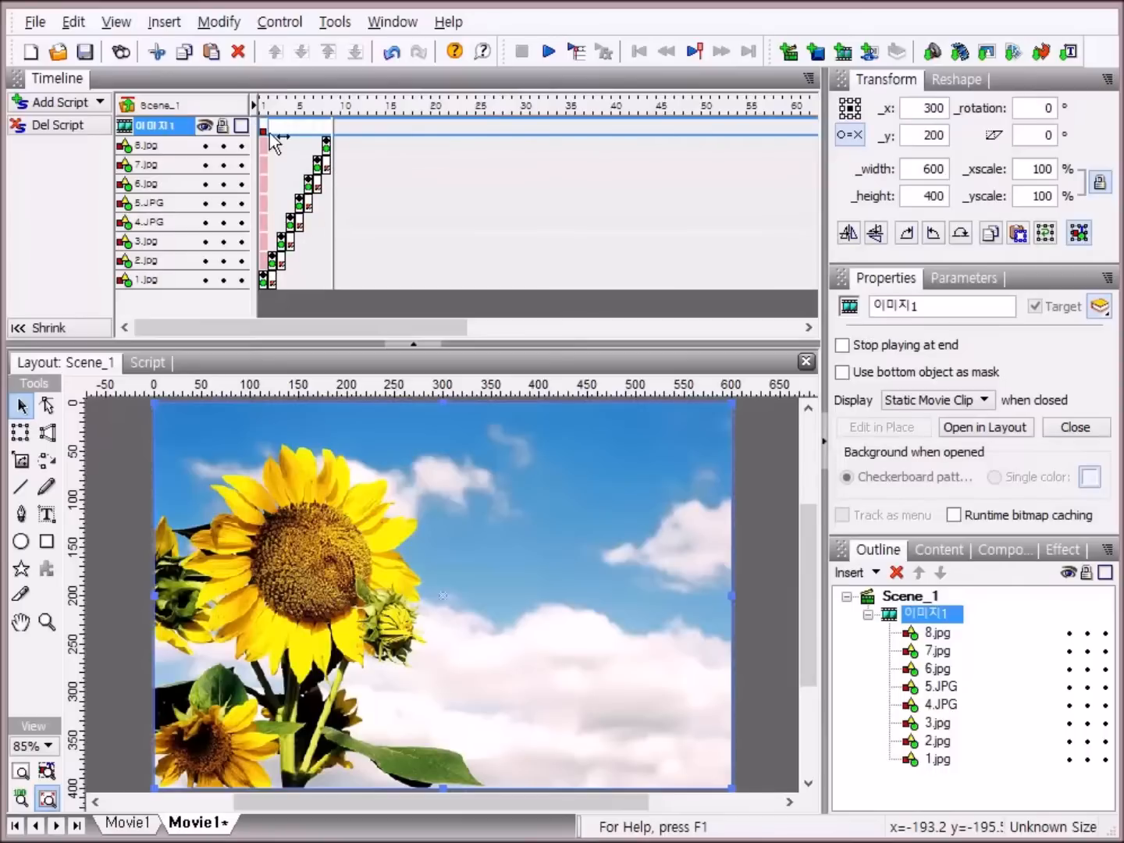
{"action": "mouse_move", "coordinate": [271, 131]}
{"action": "right_click", "coordinate": [272, 131]}
{"action": "mouse_move", "coordinate": [359, 328]}
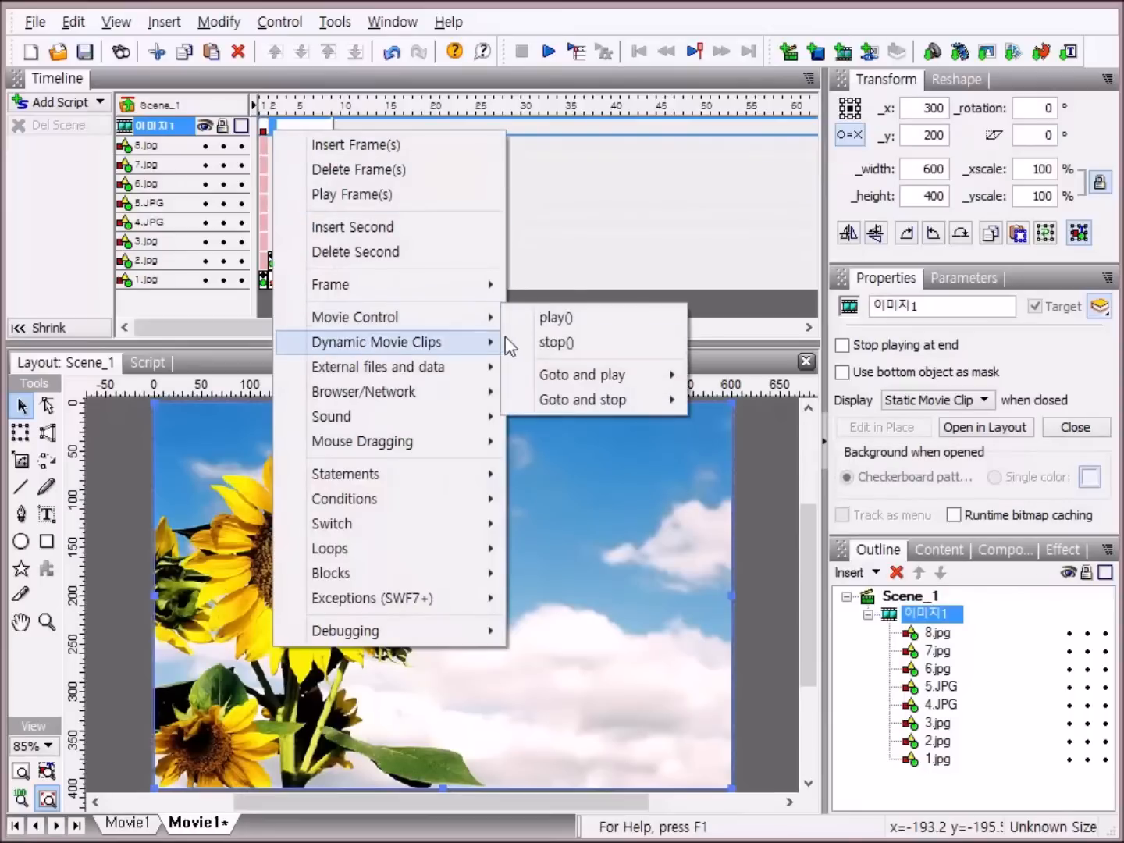
{"action": "left_click", "coordinate": [536, 343]}
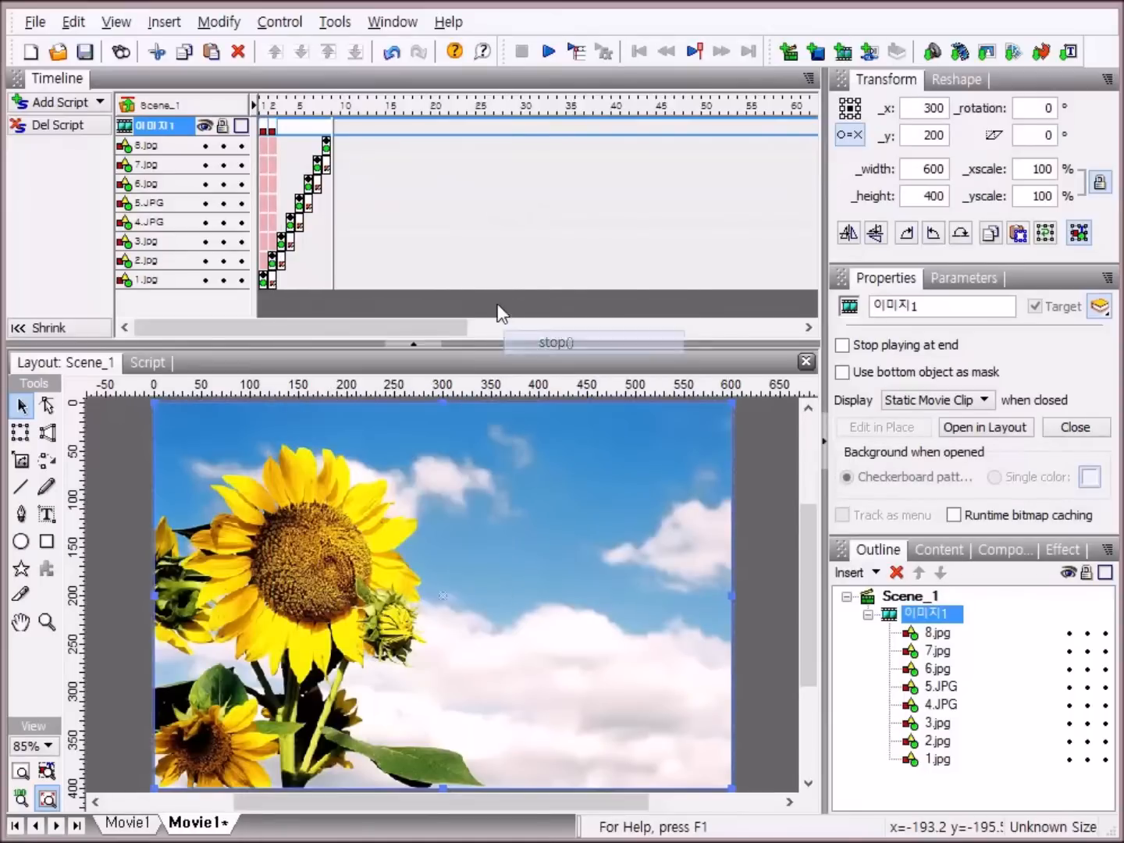
{"action": "right_click", "coordinate": [280, 130]}
{"action": "mouse_move", "coordinate": [457, 327]}
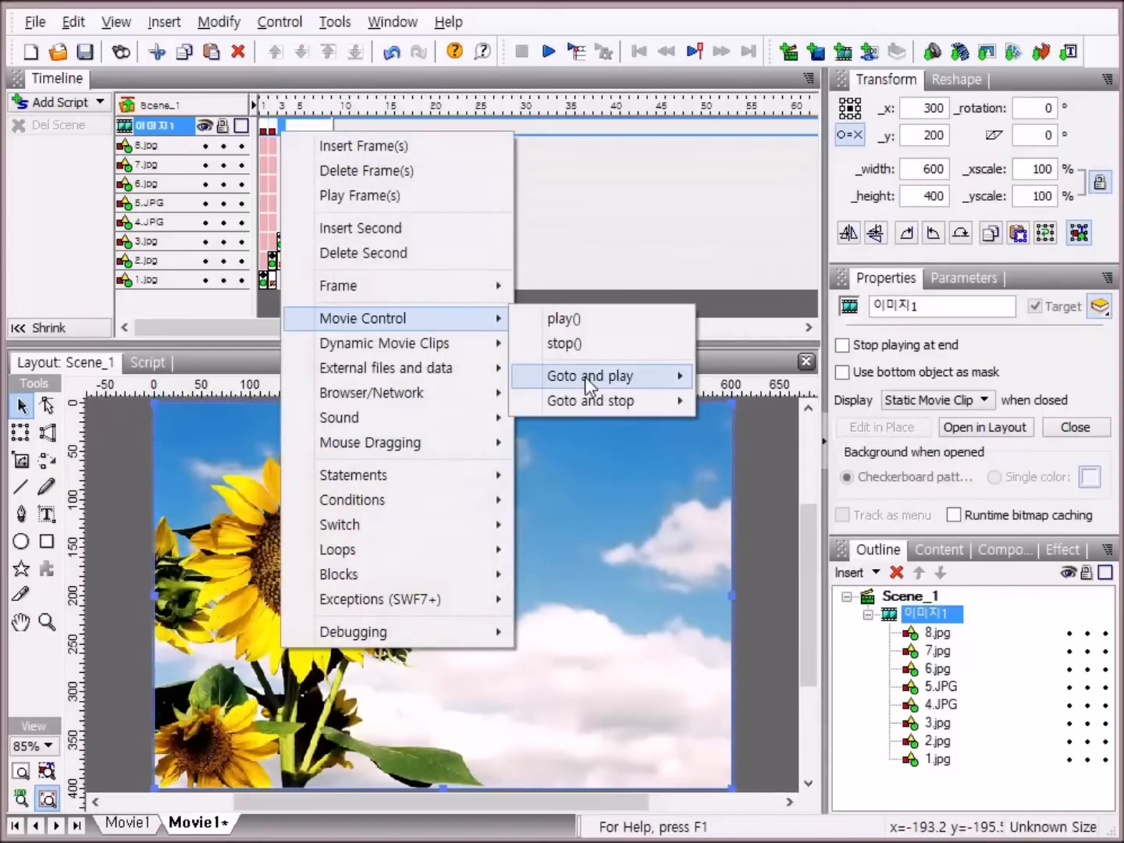
{"action": "left_click", "coordinate": [586, 343]}
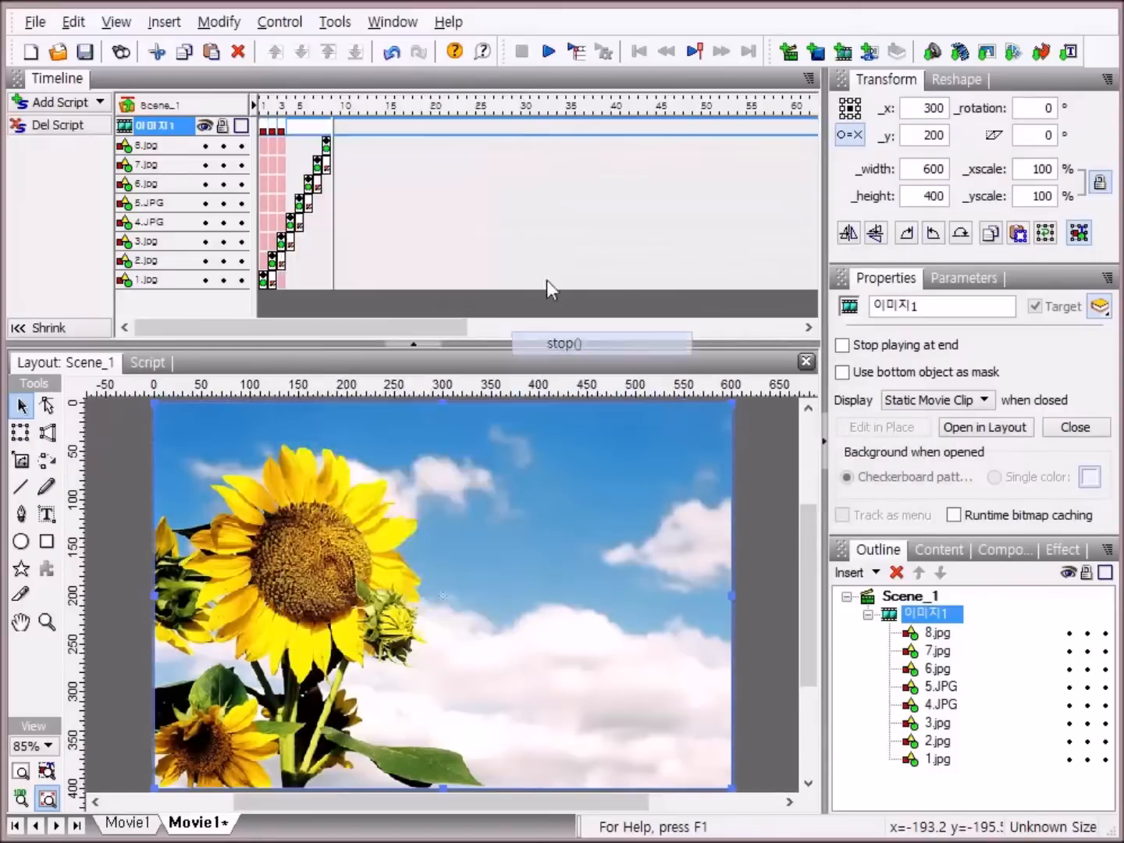
{"action": "left_click", "coordinate": [290, 132]}
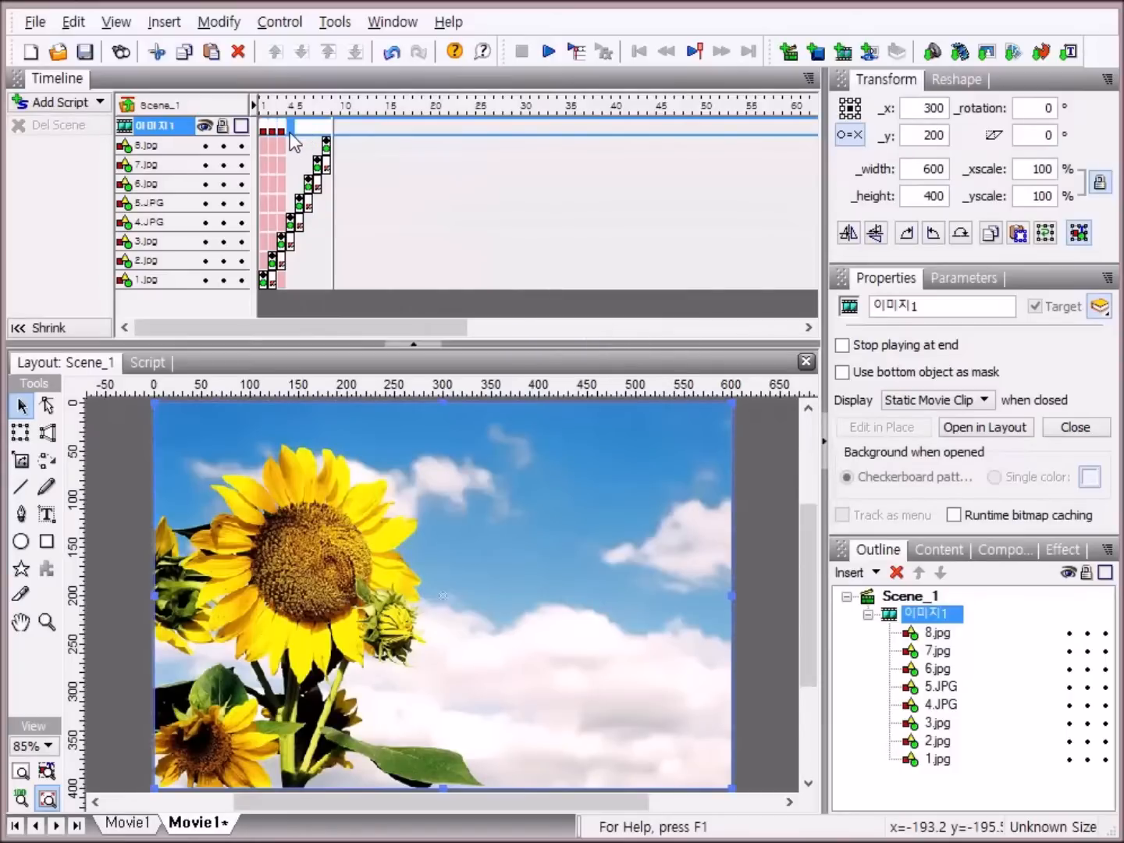
{"action": "right_click", "coordinate": [291, 132]}
{"action": "mouse_move", "coordinate": [468, 321]}
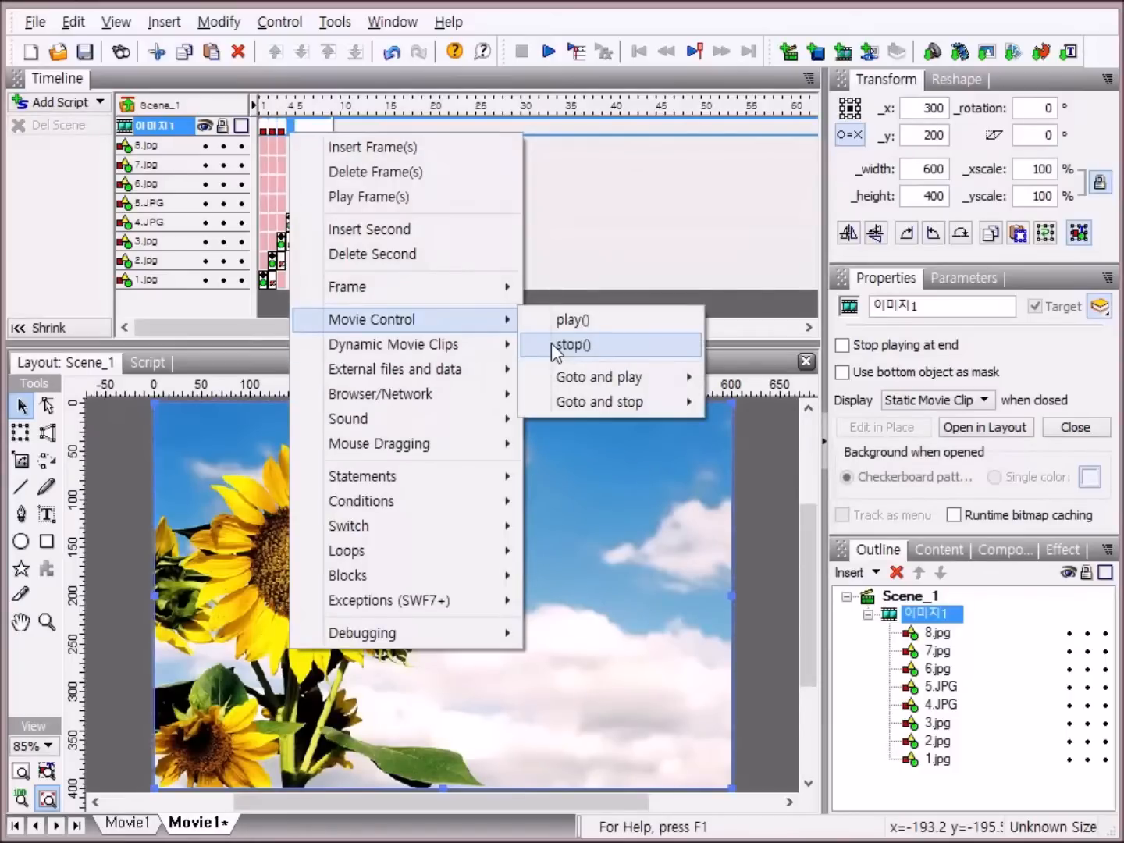
{"action": "left_click", "coordinate": [572, 350]}
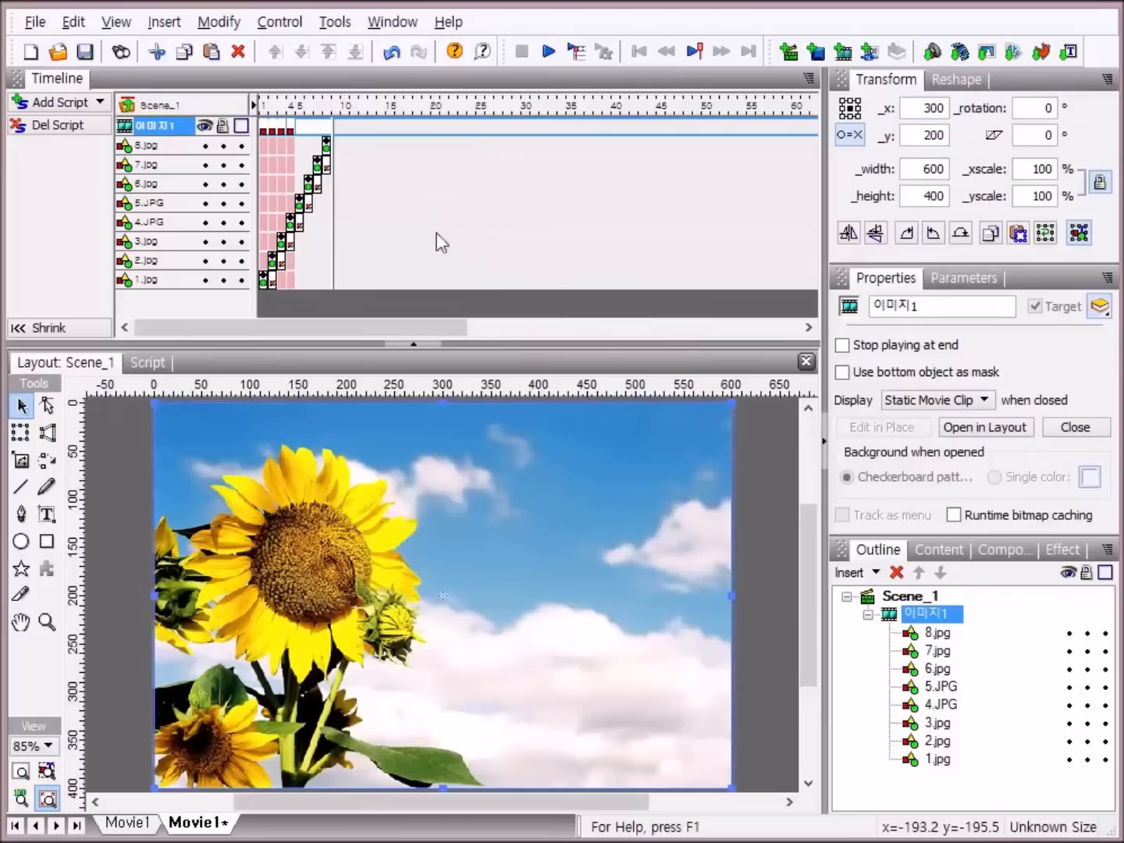
- Add a stop() action to each of frames 5 through 8 of the 이미지1 clip's own timeline
{"action": "right_click", "coordinate": [299, 130]}
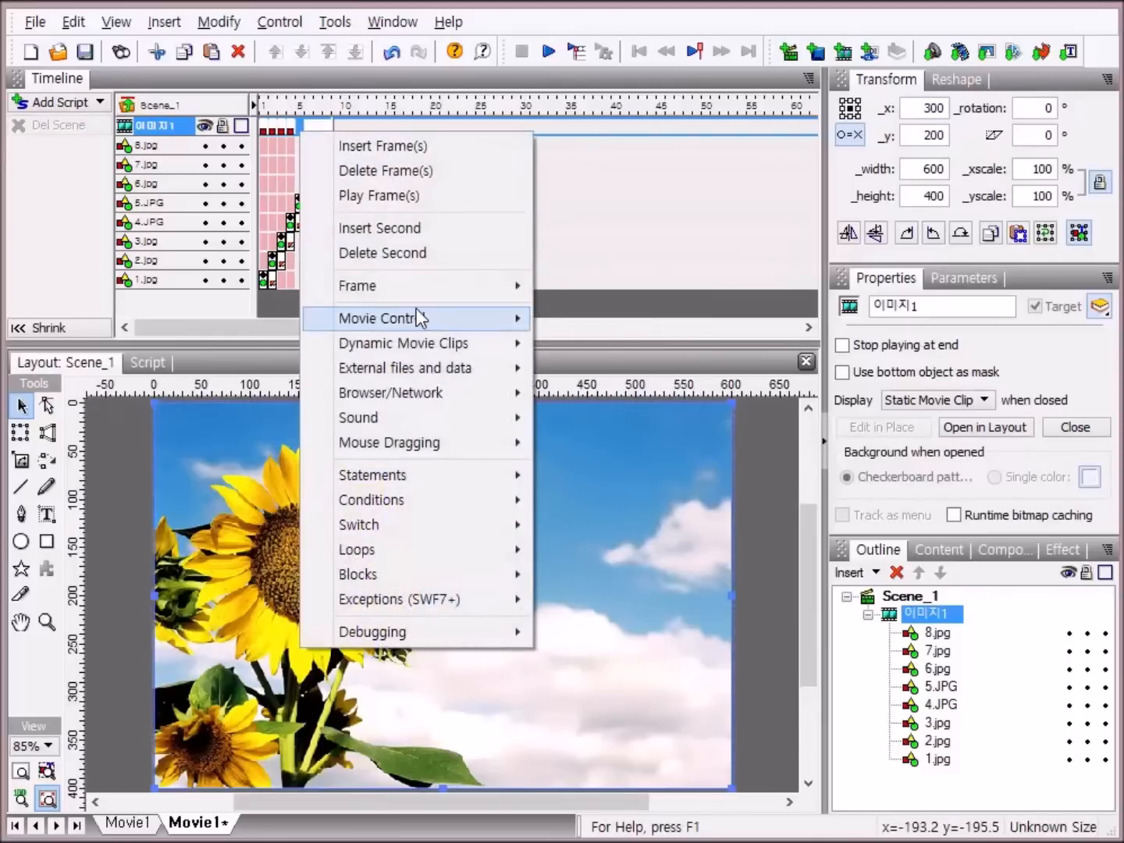
{"action": "mouse_move", "coordinate": [422, 316]}
{"action": "left_click", "coordinate": [629, 346]}
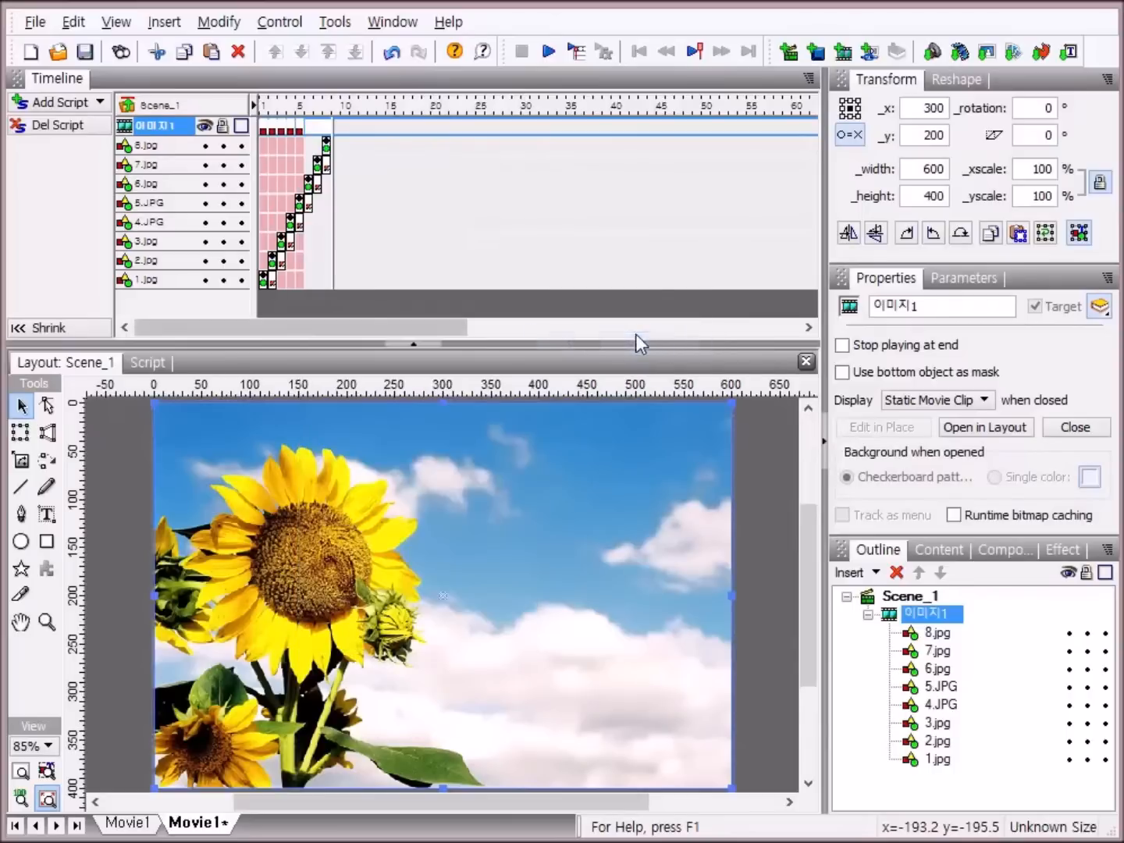
{"action": "left_click", "coordinate": [312, 130]}
{"action": "right_click", "coordinate": [310, 129]}
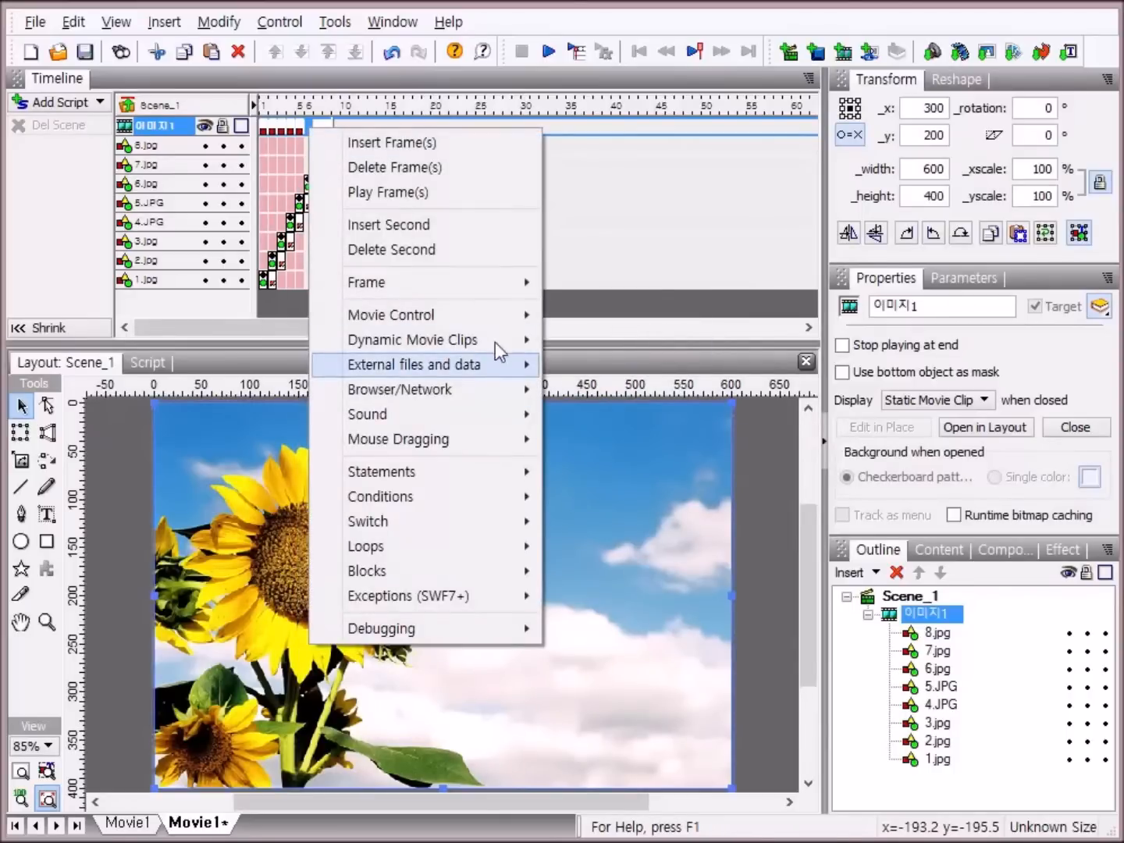
{"action": "mouse_move", "coordinate": [484, 317]}
{"action": "left_click", "coordinate": [578, 341]}
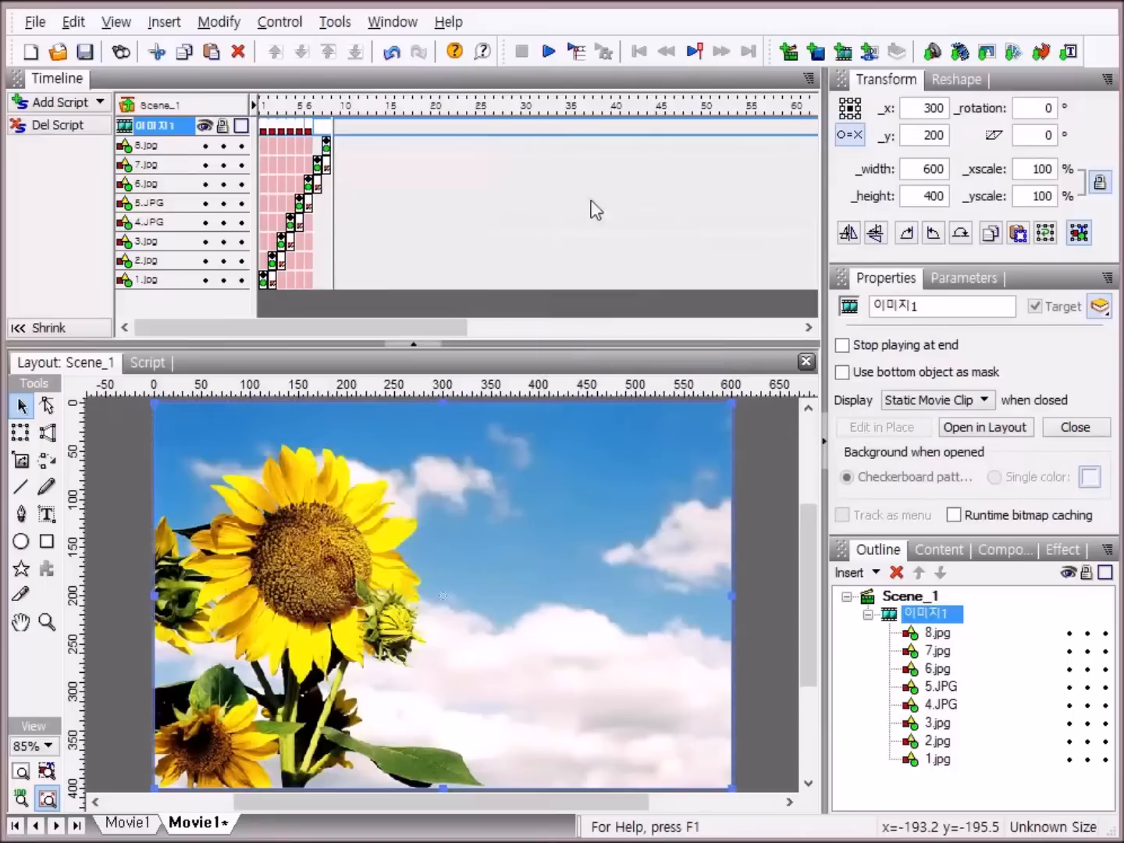
{"action": "right_click", "coordinate": [321, 135]}
{"action": "mouse_move", "coordinate": [507, 328]}
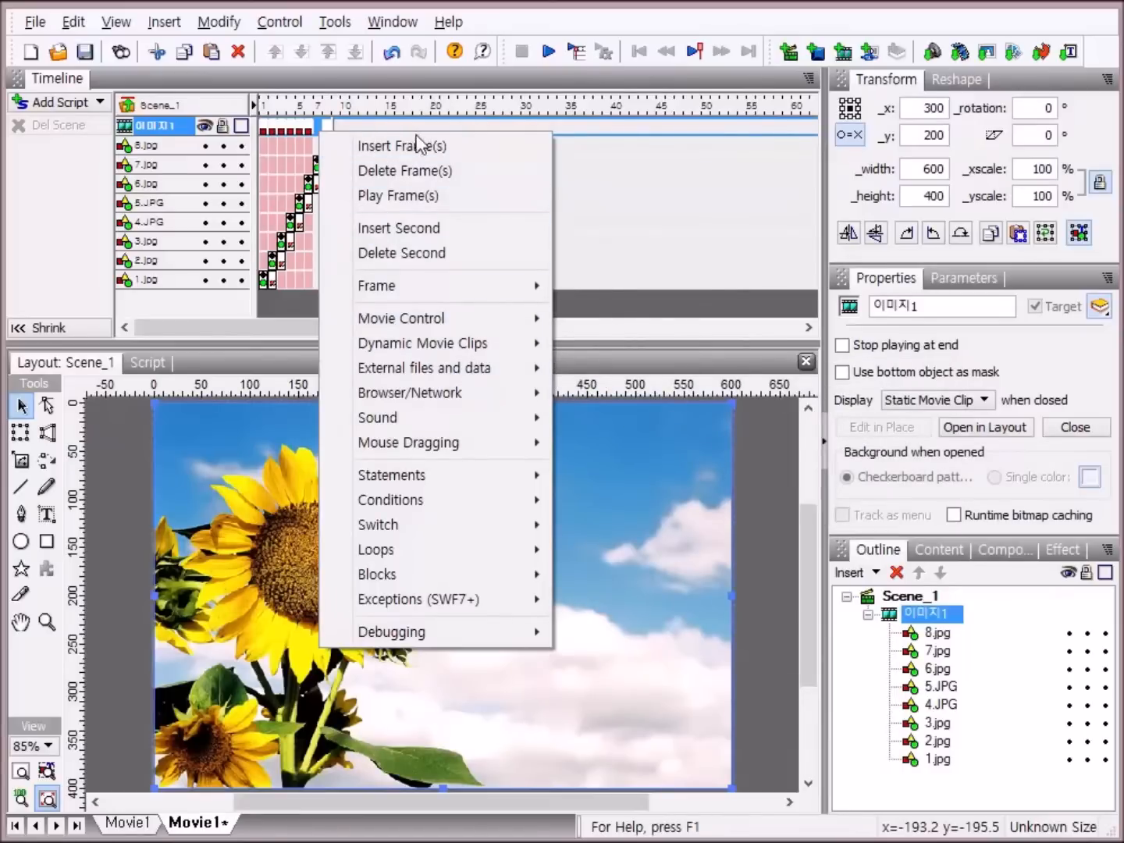
{"action": "mouse_move", "coordinate": [452, 318]}
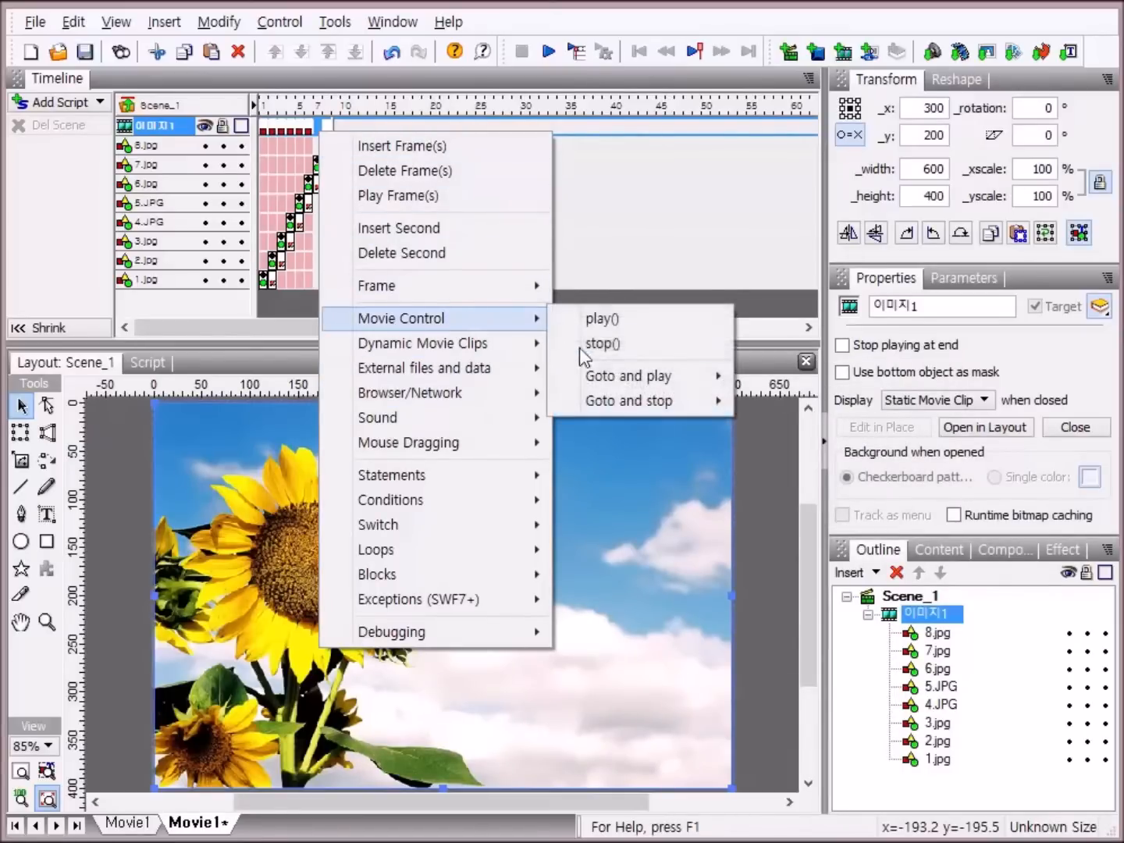
{"action": "left_click", "coordinate": [622, 345]}
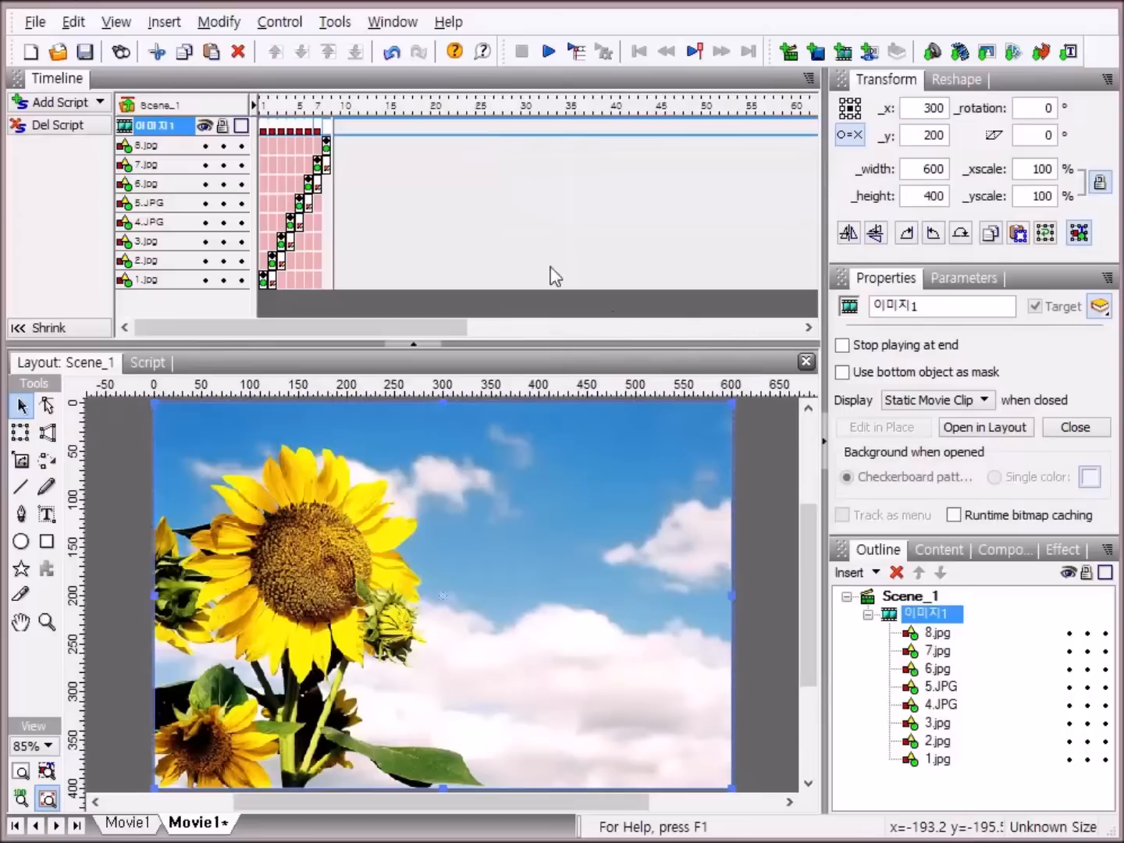
{"action": "right_click", "coordinate": [322, 127]}
{"action": "mouse_move", "coordinate": [429, 312]}
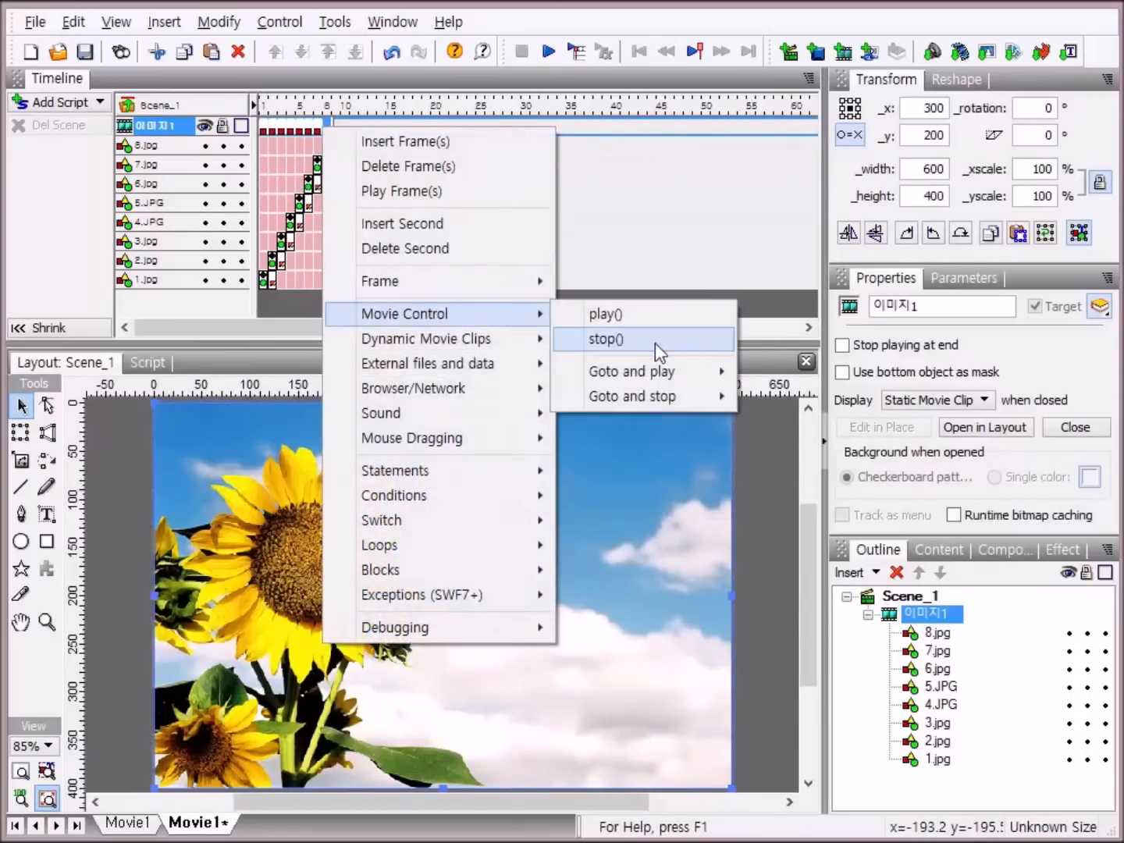
{"action": "left_click", "coordinate": [613, 343]}
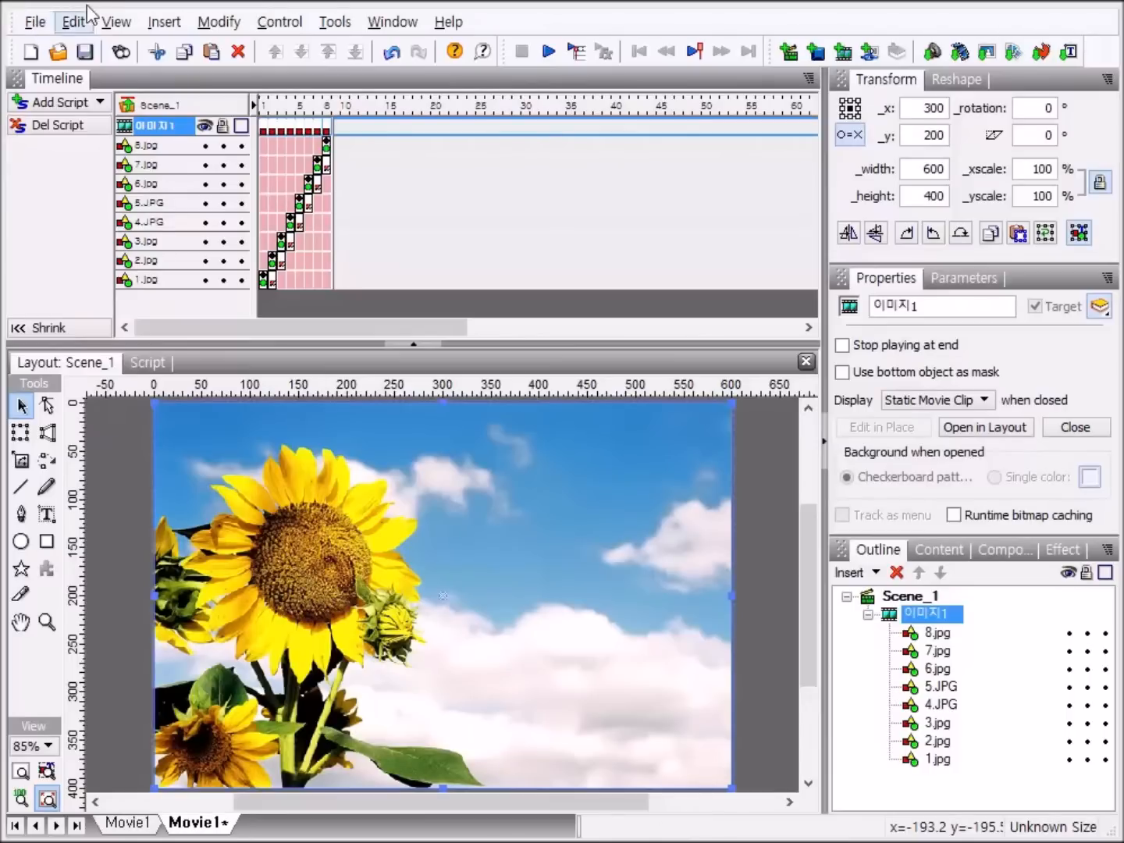
- Insert a new movie clip inside the 이미지1 clip and name it 자동
{"action": "left_click", "coordinate": [157, 27]}
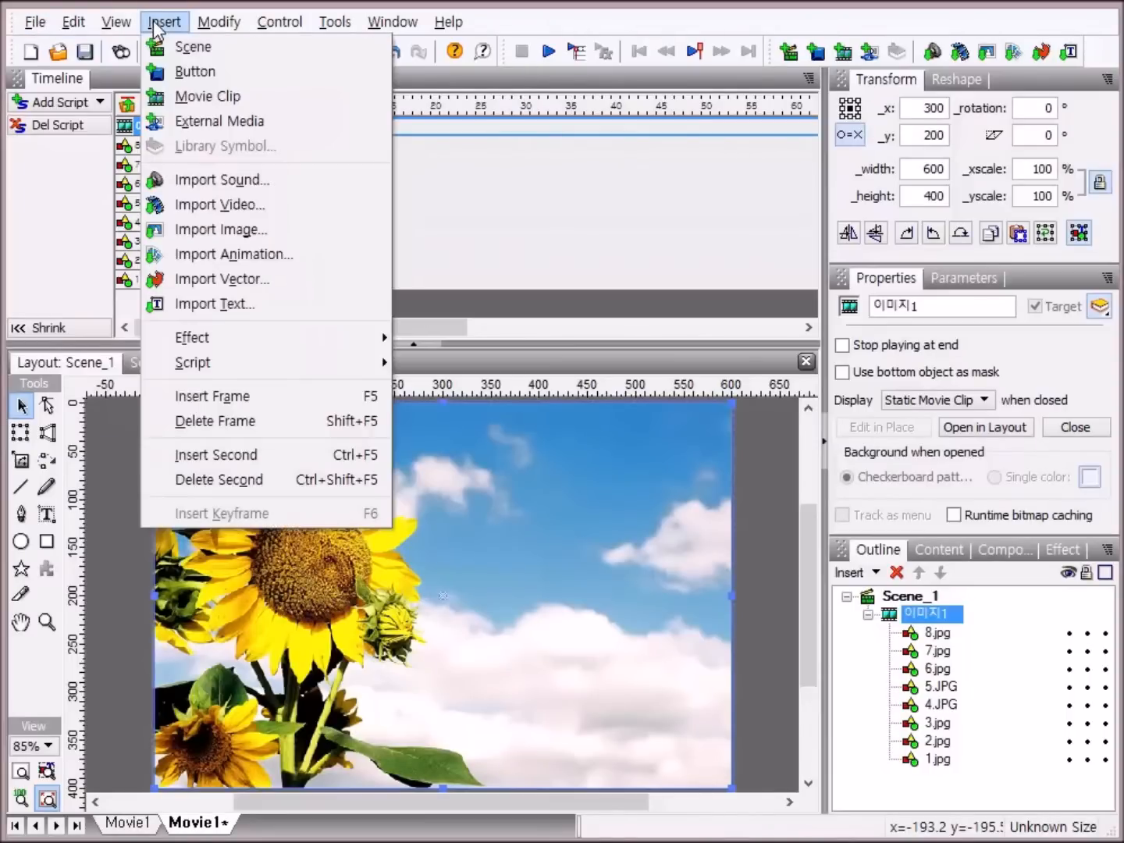
{"action": "left_click", "coordinate": [188, 100]}
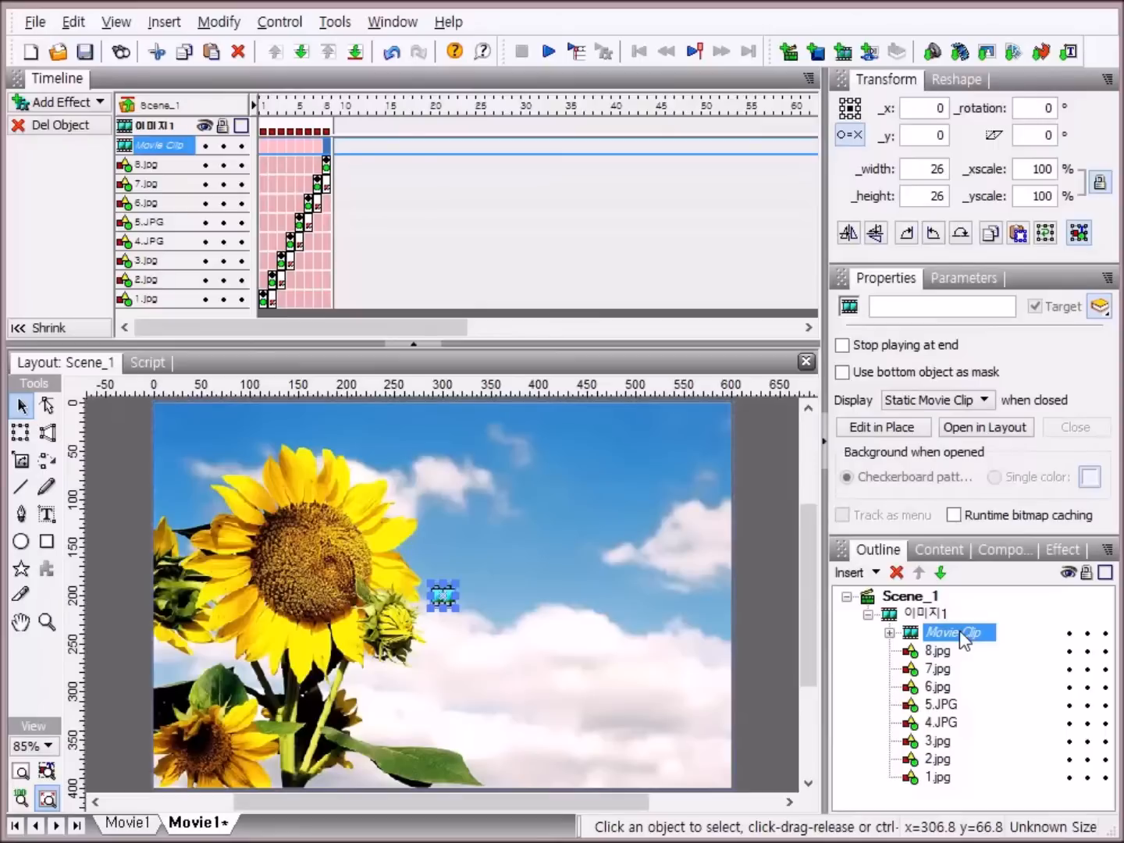
{"action": "key", "text": "BackSpace"}
{"action": "type", "text": "ㅈ도ㅇ"}
{"action": "key", "text": "Return"}
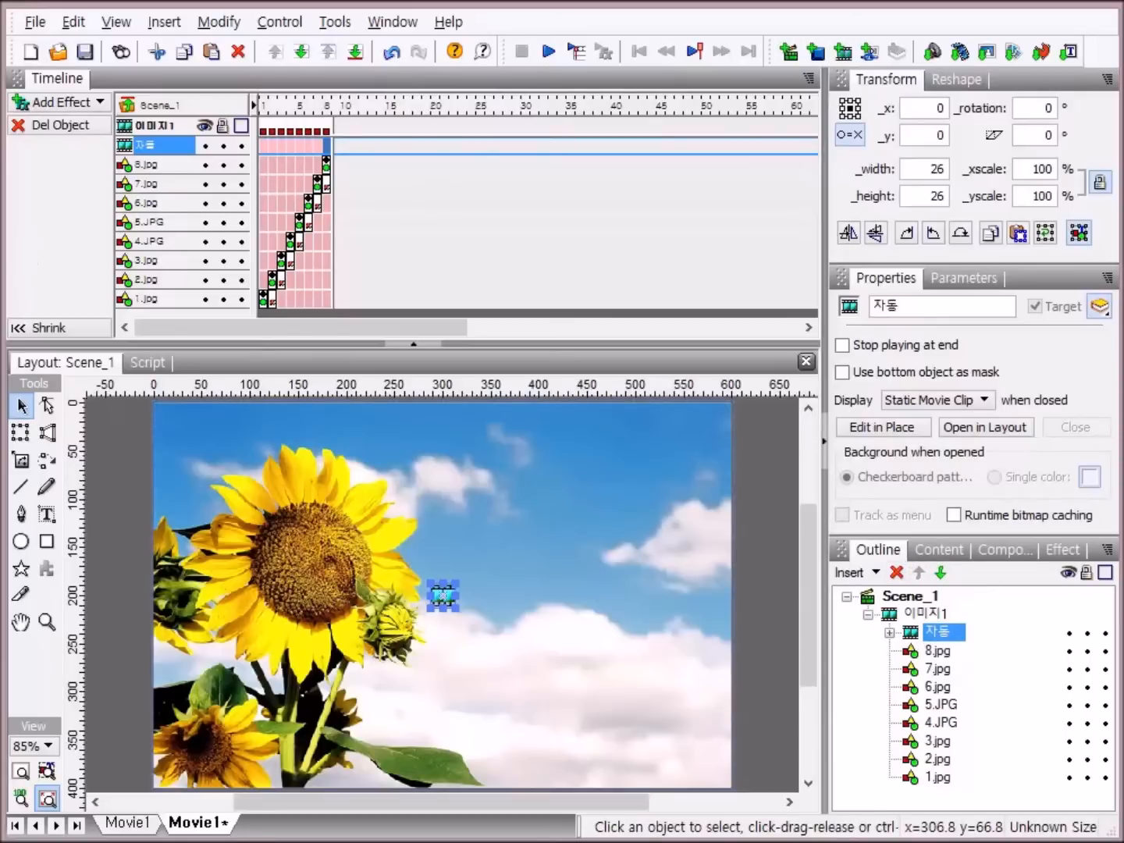
- Open the 자동 clip's script and add an onFrame event to it
{"action": "left_click", "coordinate": [155, 365]}
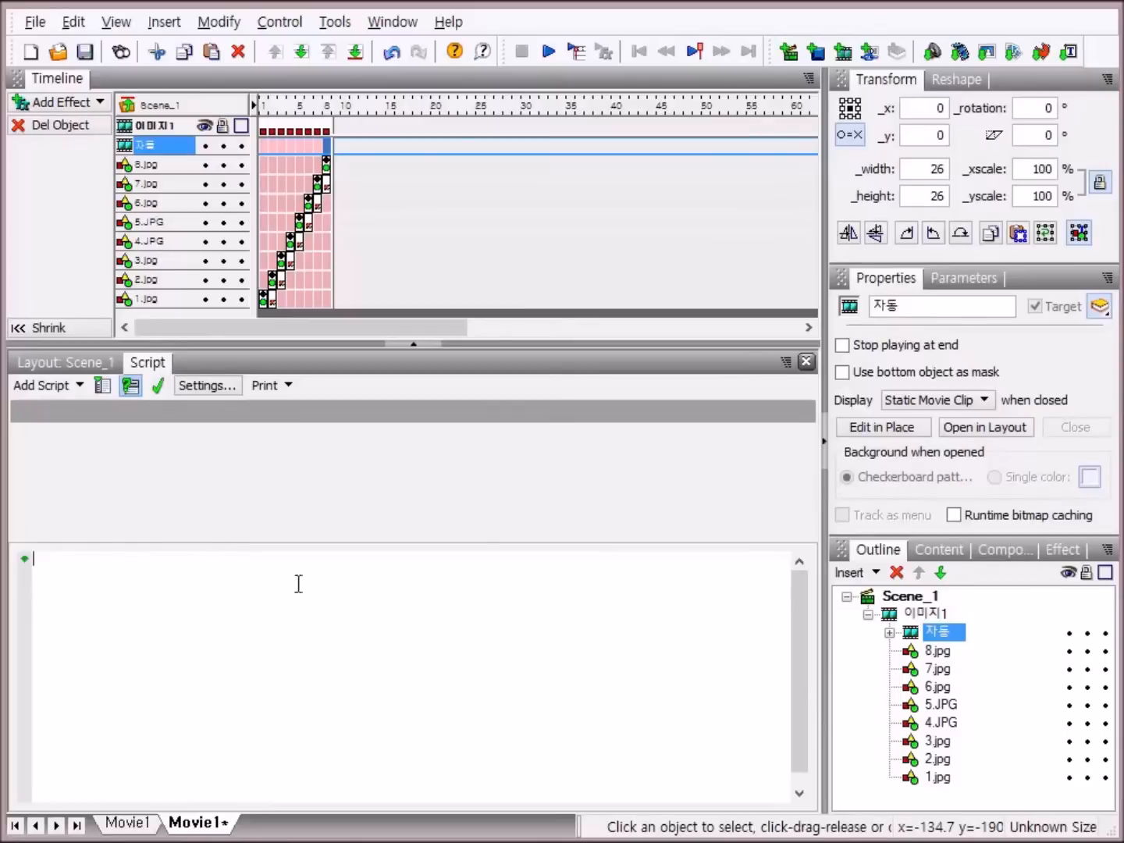
{"action": "left_click", "coordinate": [50, 384]}
{"action": "mouse_move", "coordinate": [67, 421]}
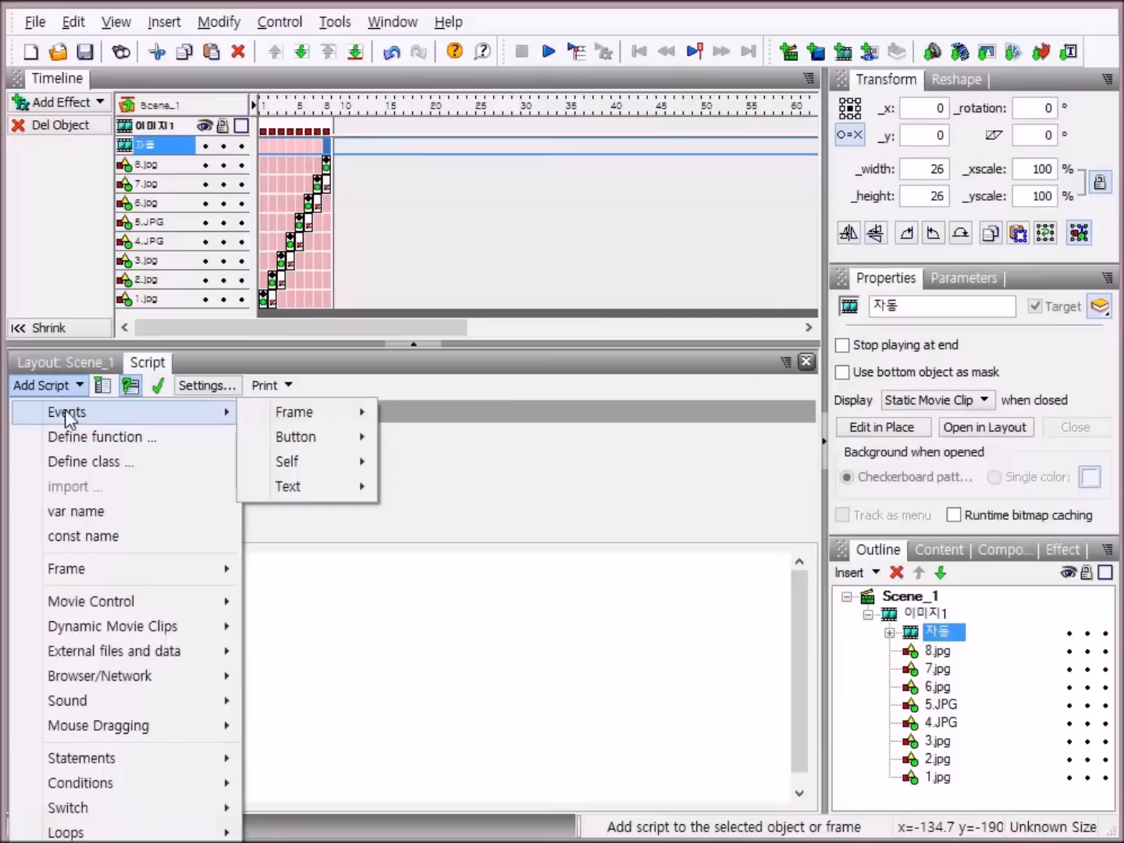
{"action": "mouse_move", "coordinate": [289, 417]}
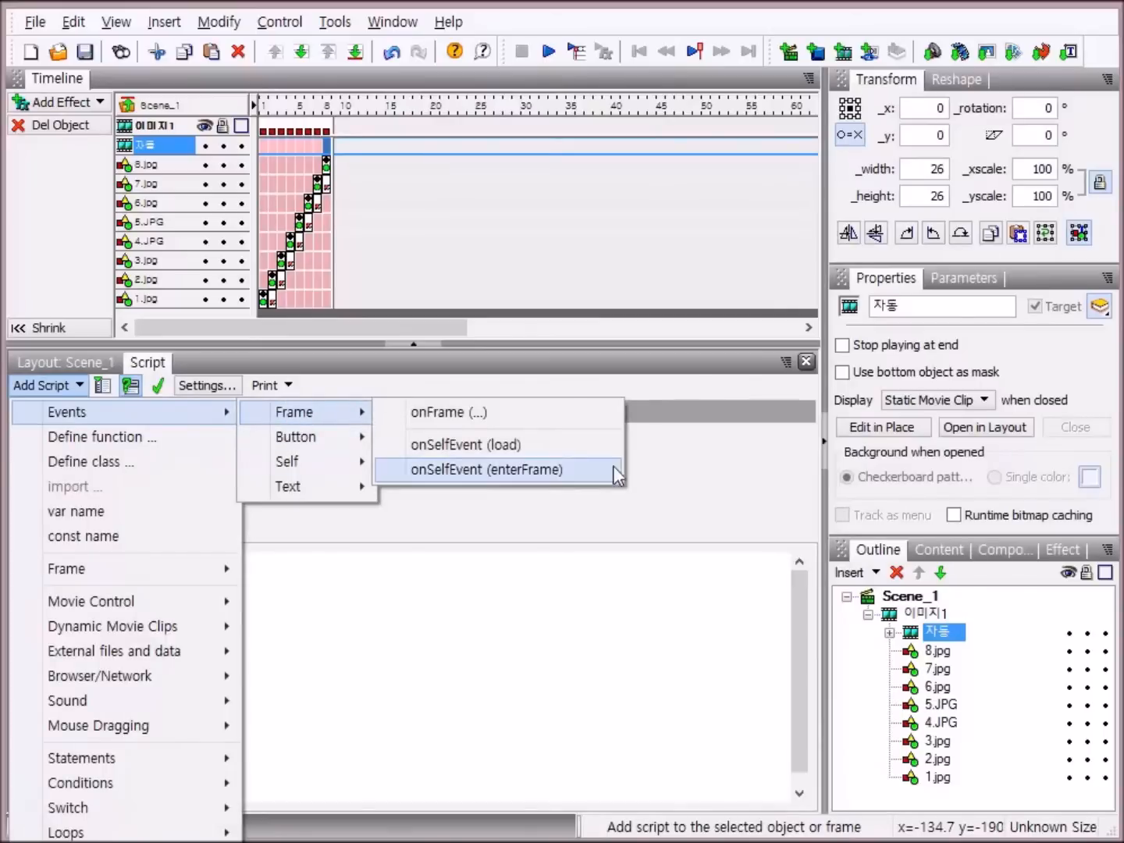
{"action": "left_click", "coordinate": [480, 418]}
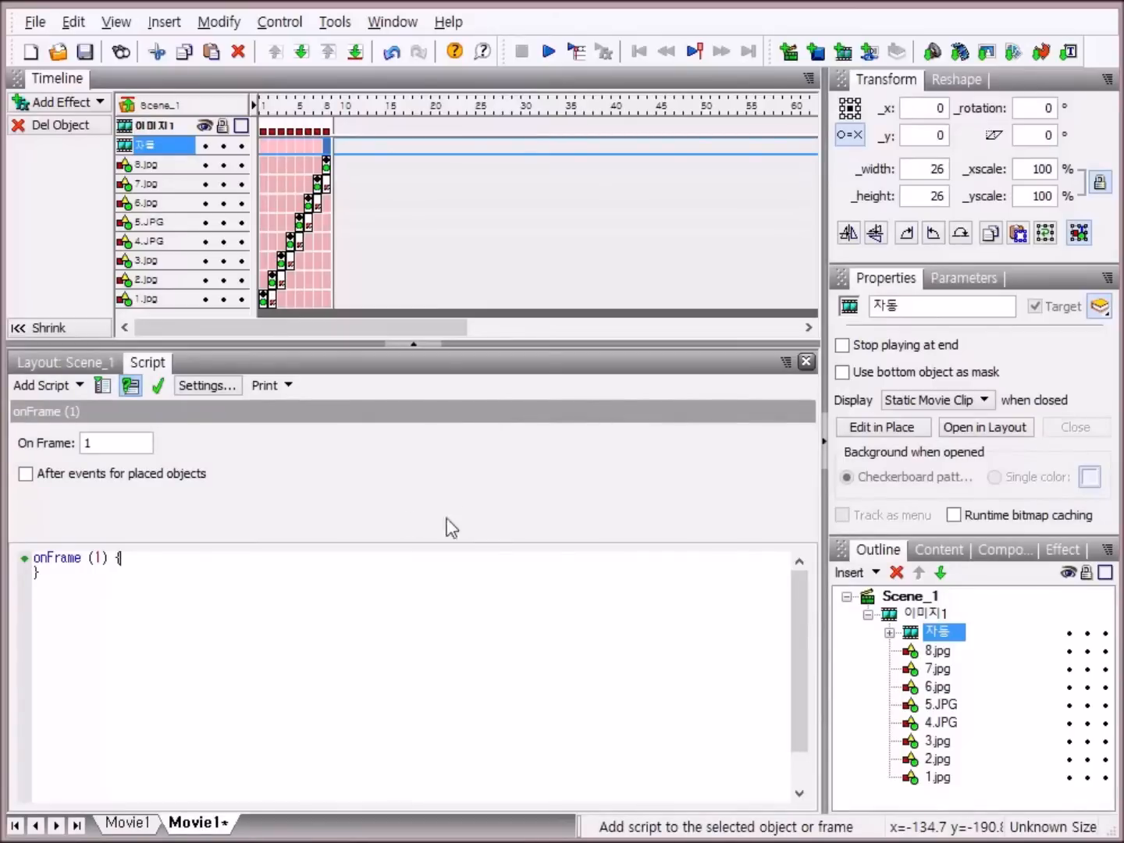
- Add a play() action inside the onFrame event of the 자동 clip and set its target to _parent
{"action": "left_click", "coordinate": [55, 386]}
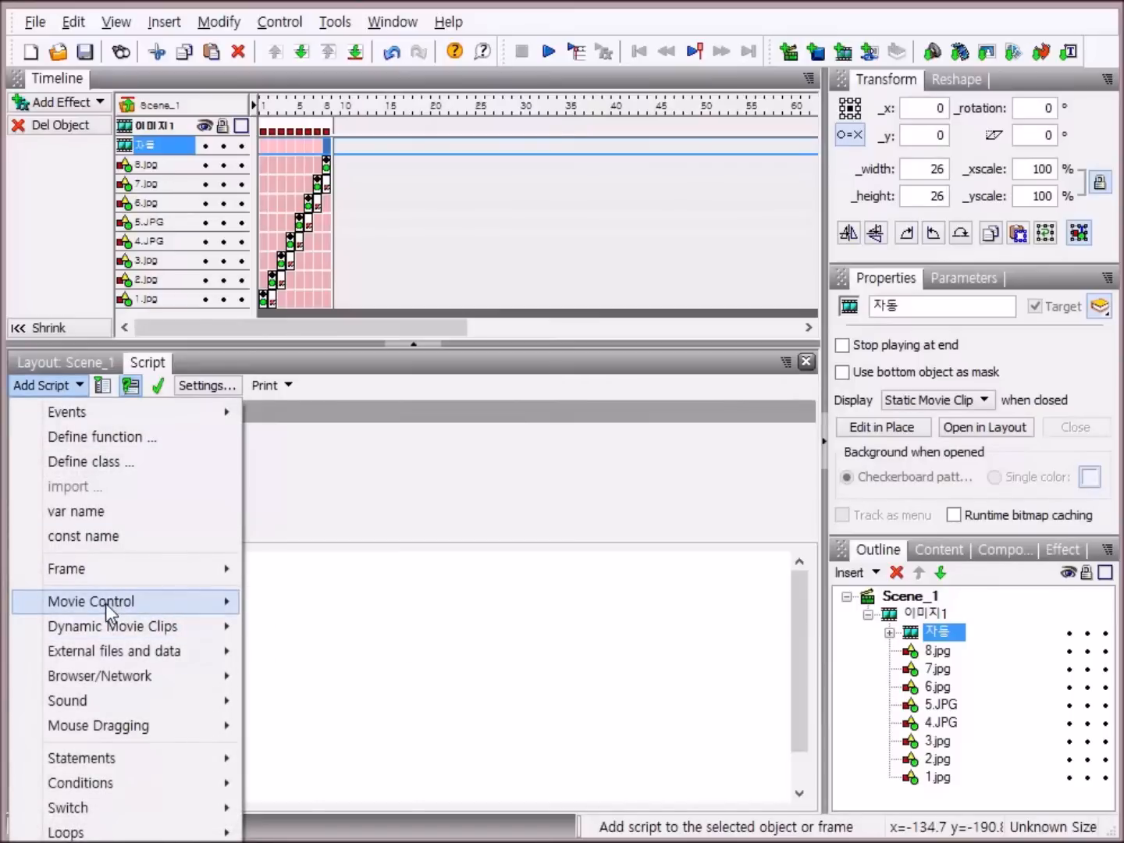
{"action": "mouse_move", "coordinate": [105, 604]}
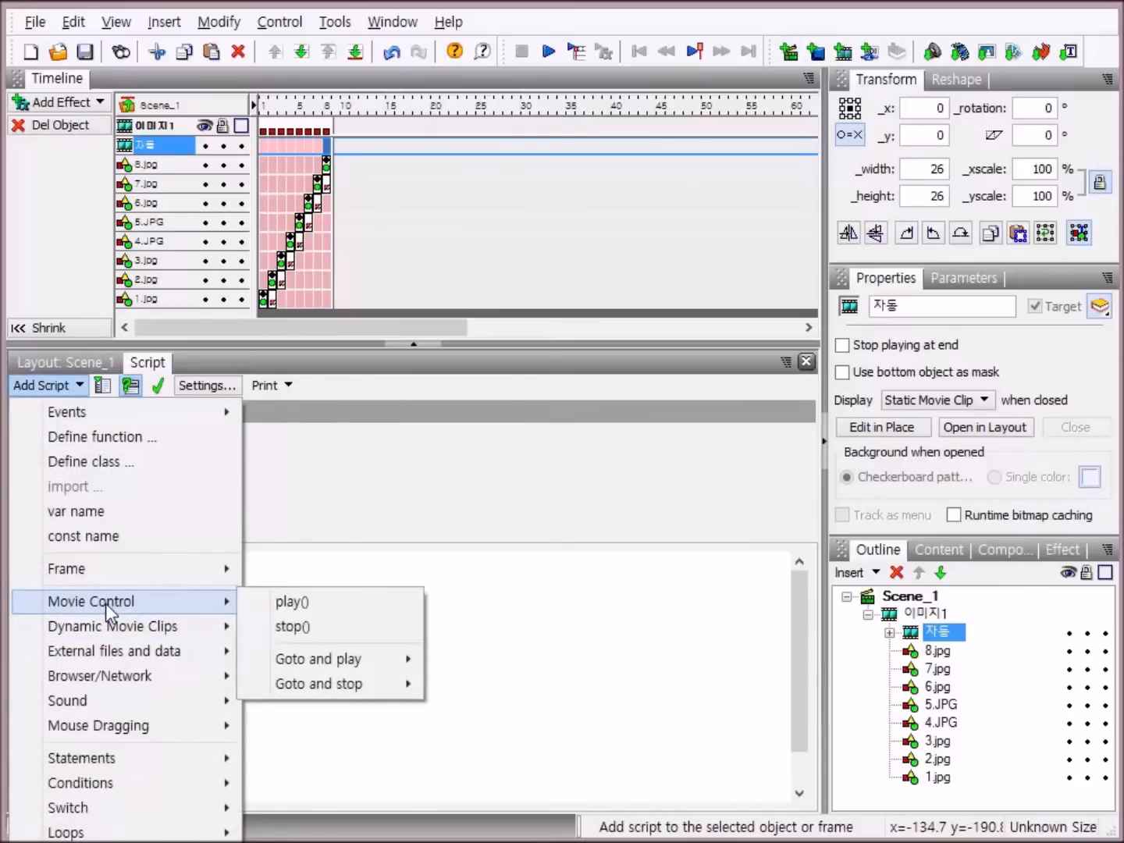
{"action": "left_click", "coordinate": [320, 615]}
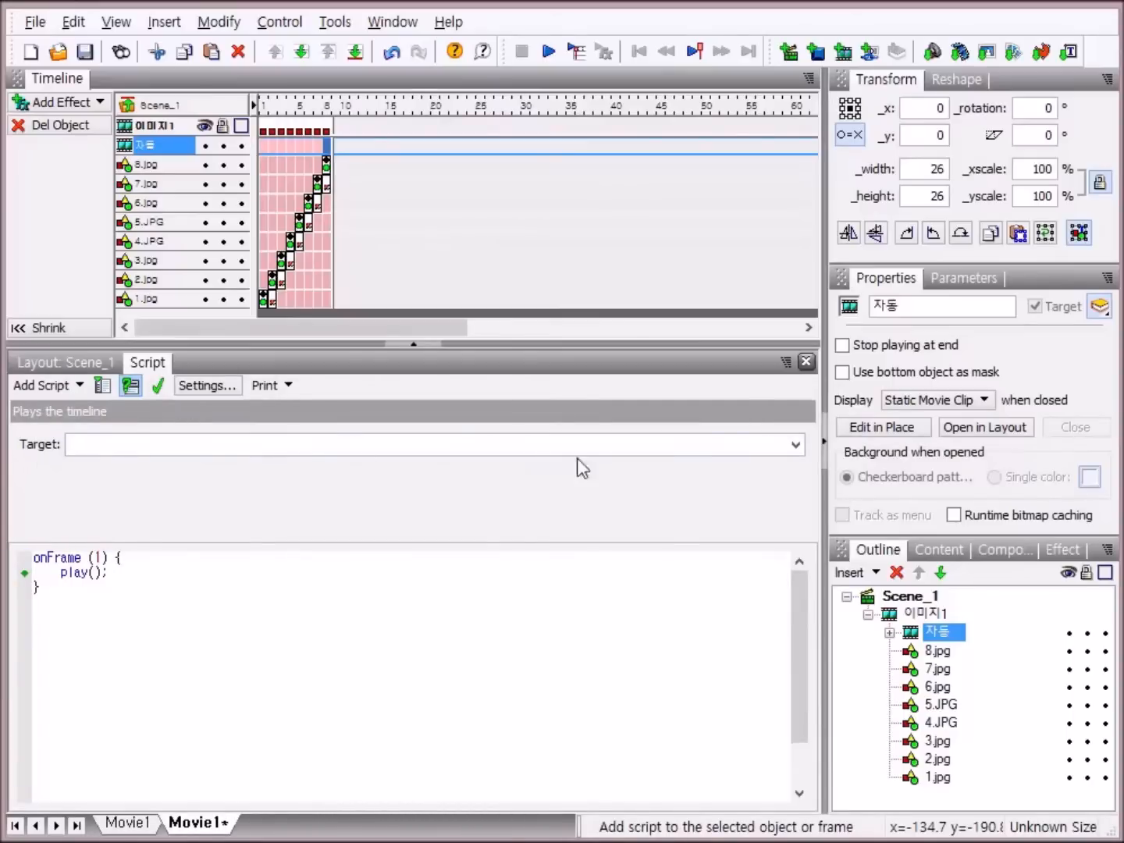
{"action": "left_click", "coordinate": [797, 444]}
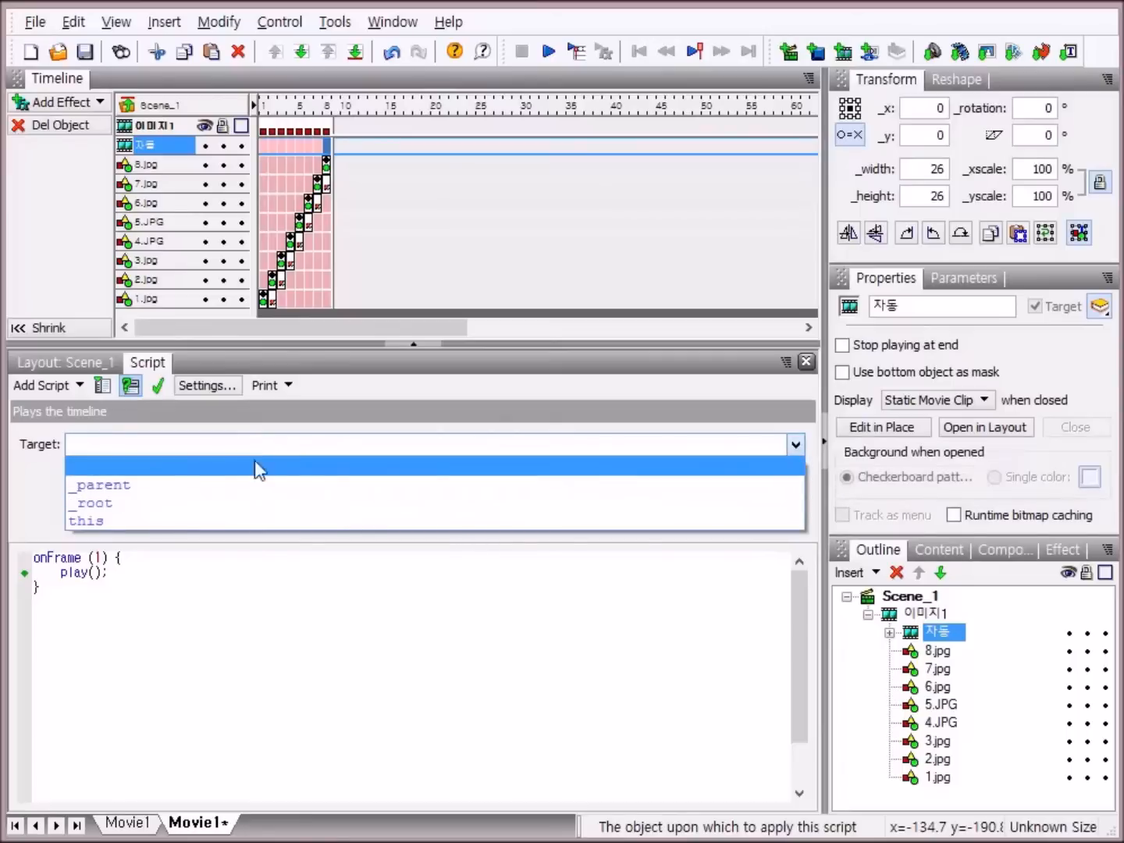
{"action": "left_click", "coordinate": [128, 485]}
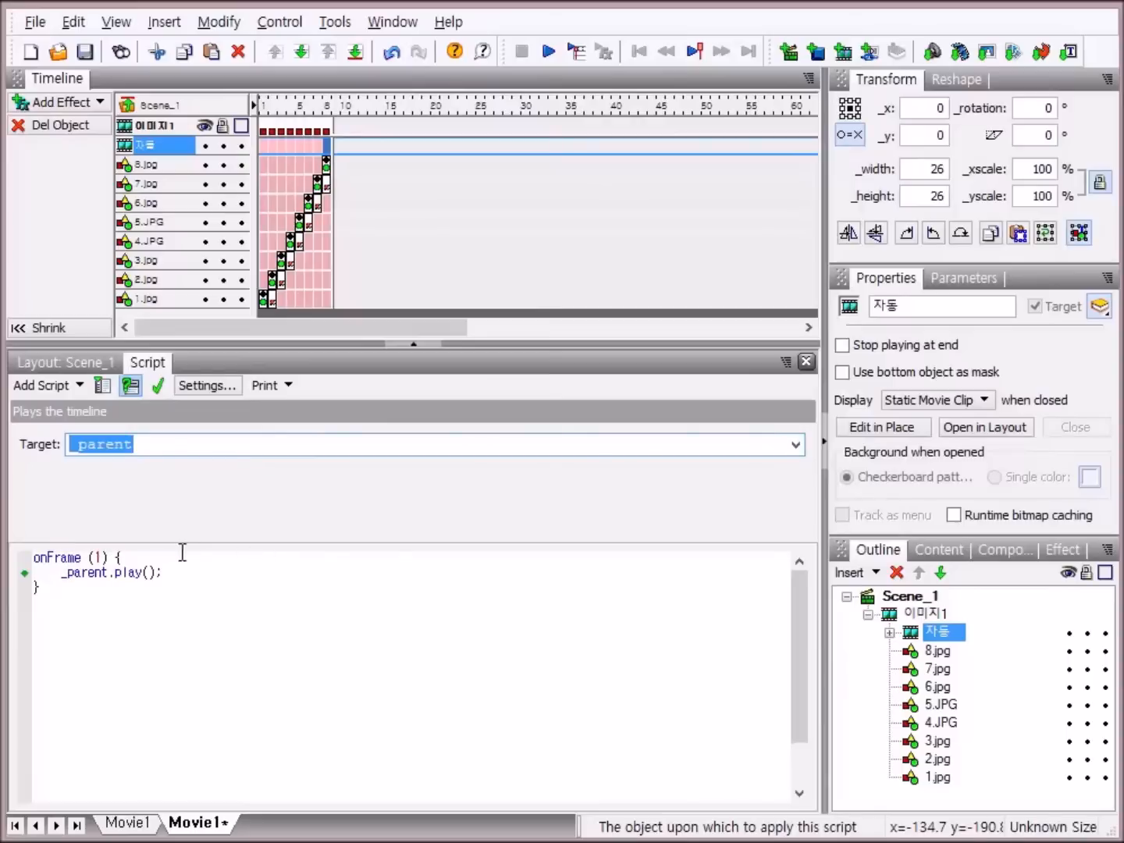
- Set the 자동 clip's onFrame event to frame 350, and return to the layout with the 이미지1 clip collapsed in the outline
{"action": "left_click", "coordinate": [127, 557]}
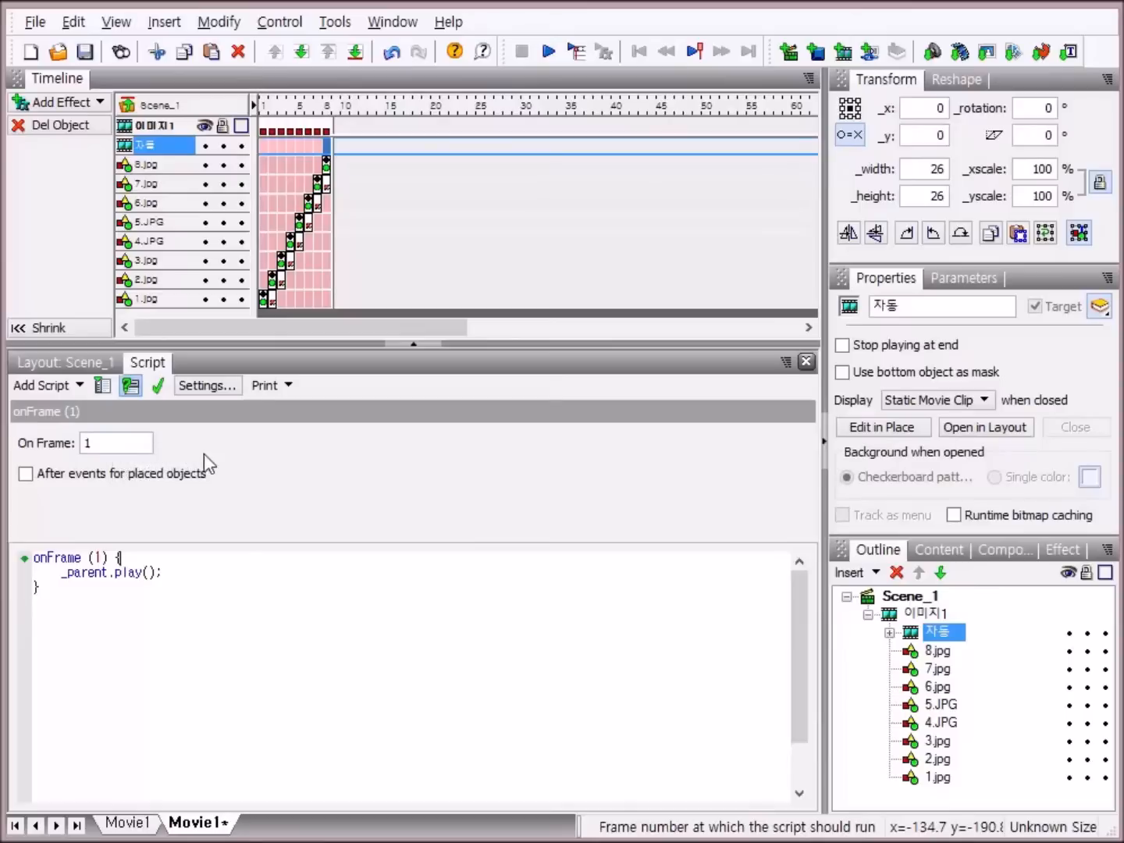
{"action": "left_click", "coordinate": [102, 442]}
{"action": "type", "text": "350"}
{"action": "left_click", "coordinate": [450, 633]}
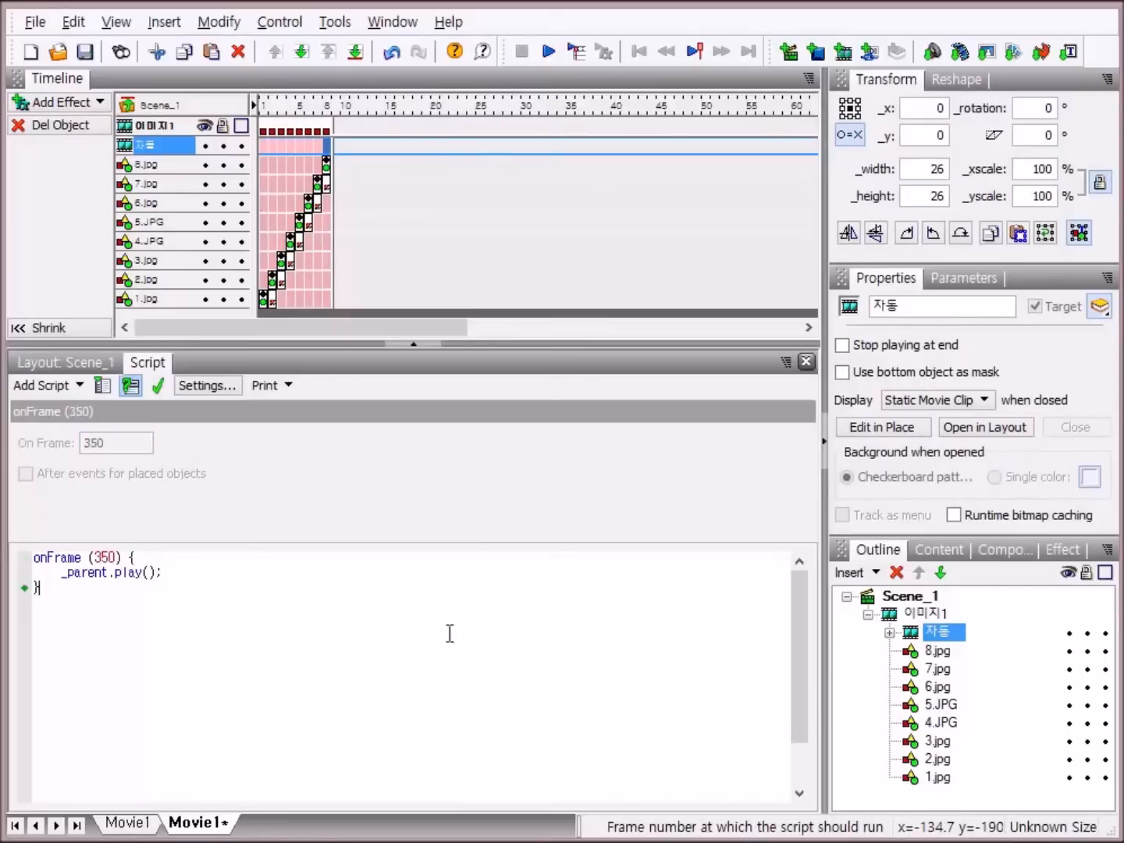
{"action": "left_click", "coordinate": [85, 366]}
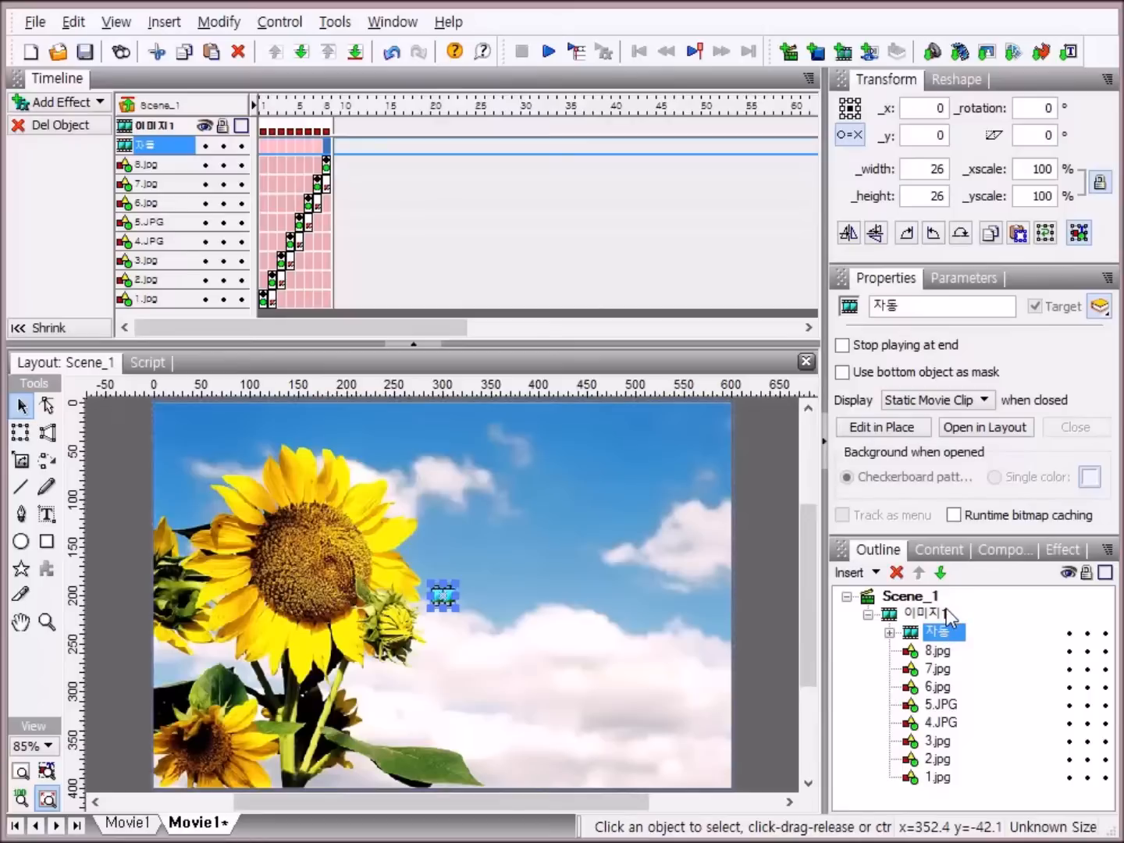
{"action": "left_click", "coordinate": [868, 615]}
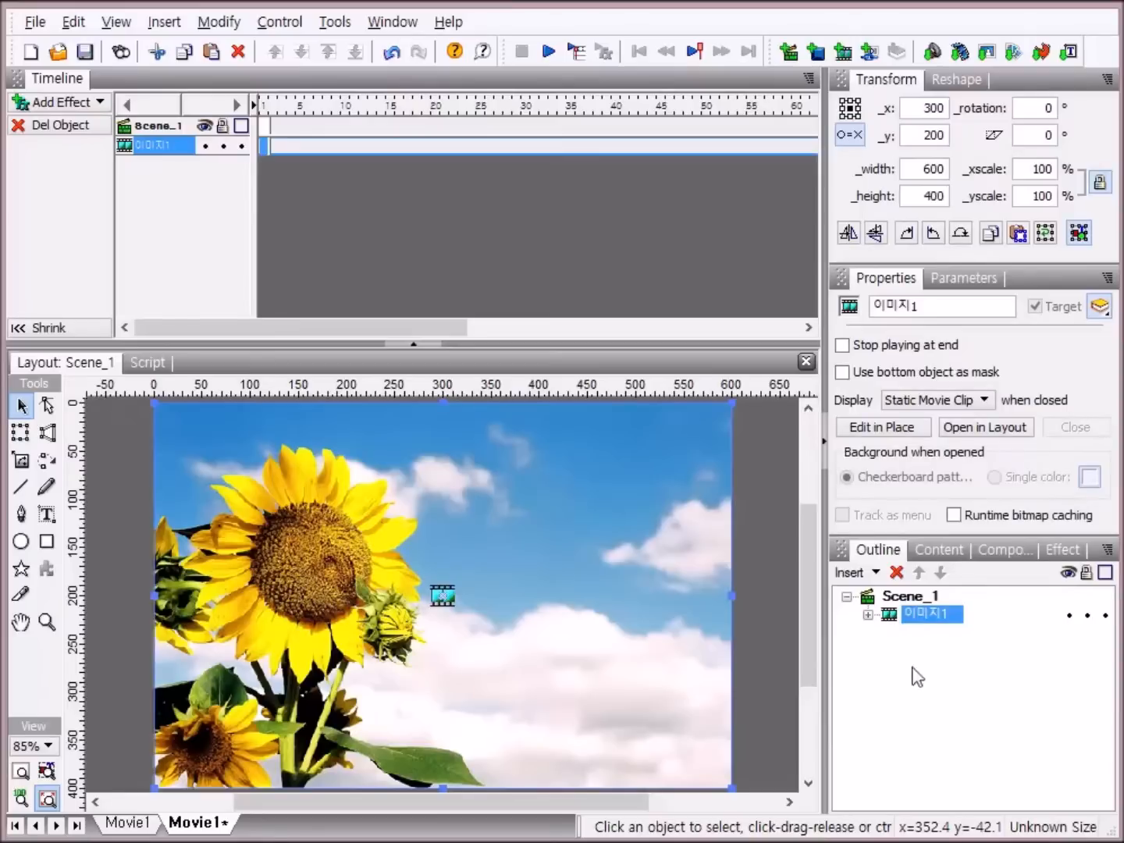
- Duplicate the 이미지1 movie clip in place and send the copy behind the original in the stacking order
{"action": "right_click", "coordinate": [897, 622]}
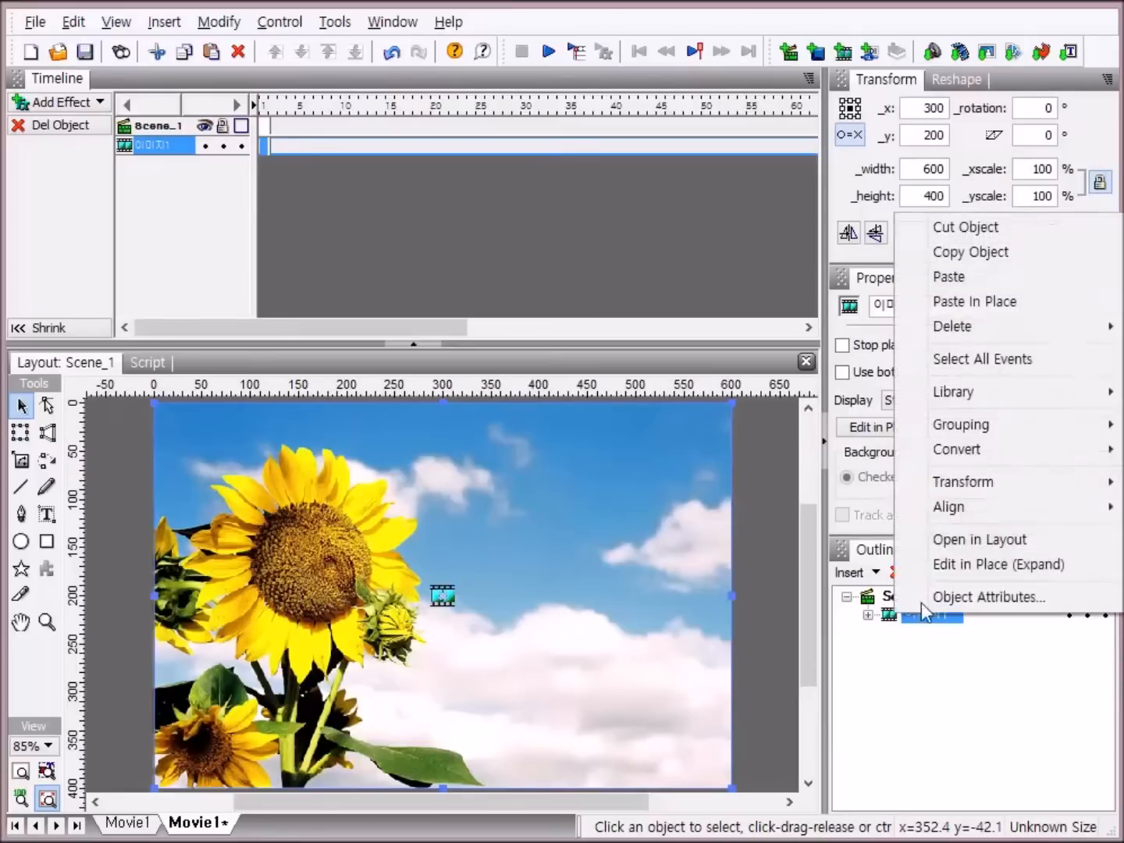
{"action": "left_click", "coordinate": [982, 252]}
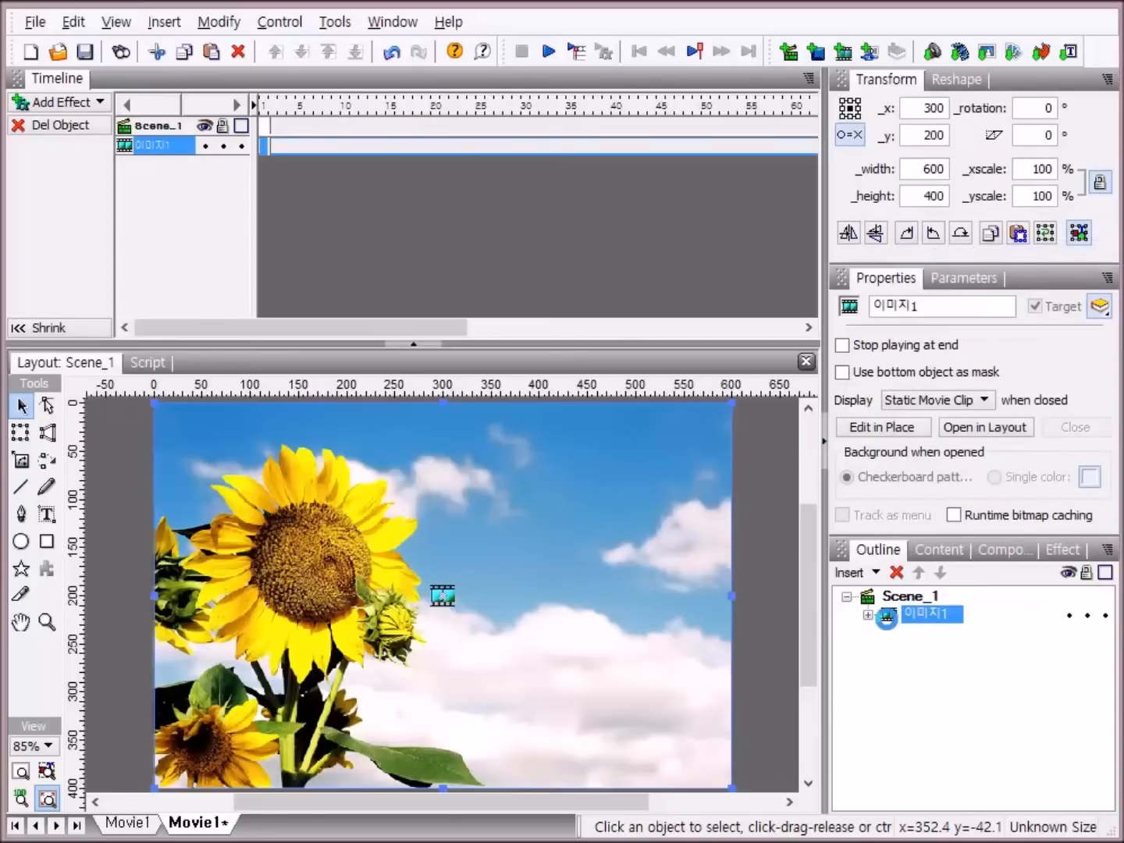
{"action": "right_click", "coordinate": [887, 616]}
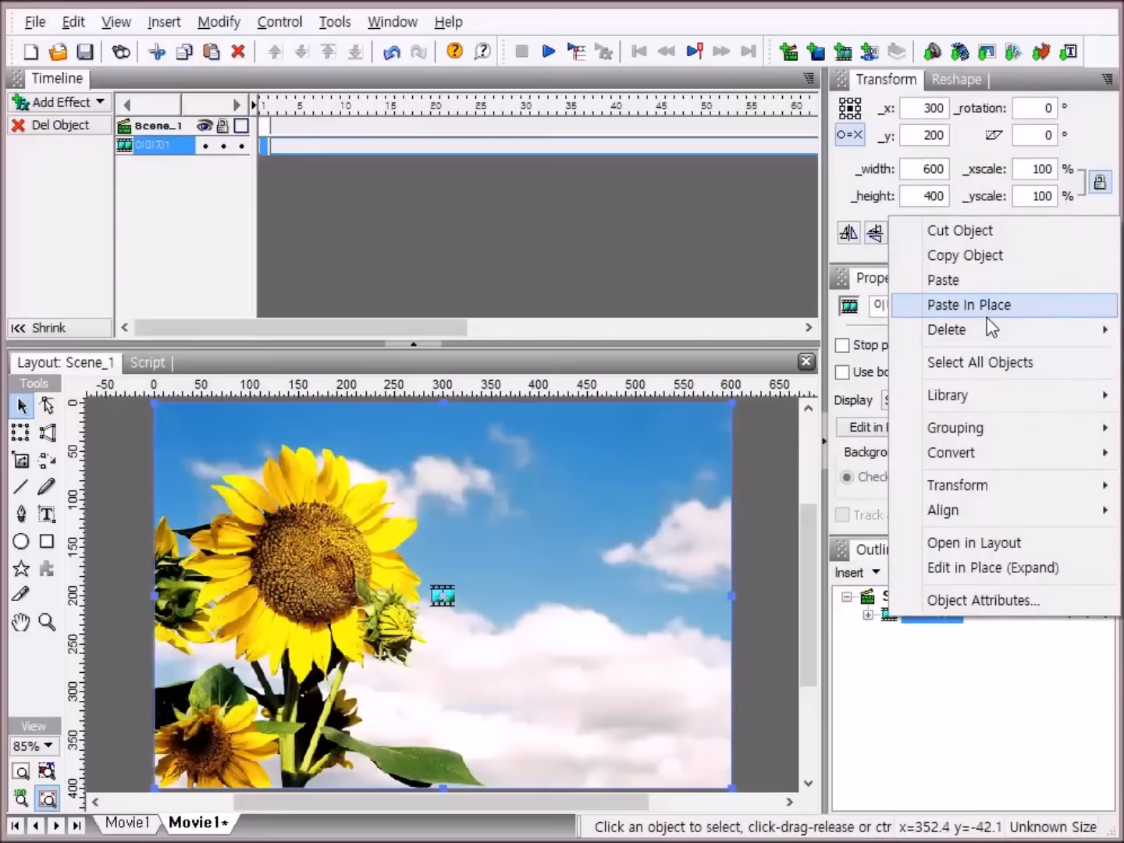
{"action": "left_click", "coordinate": [987, 305]}
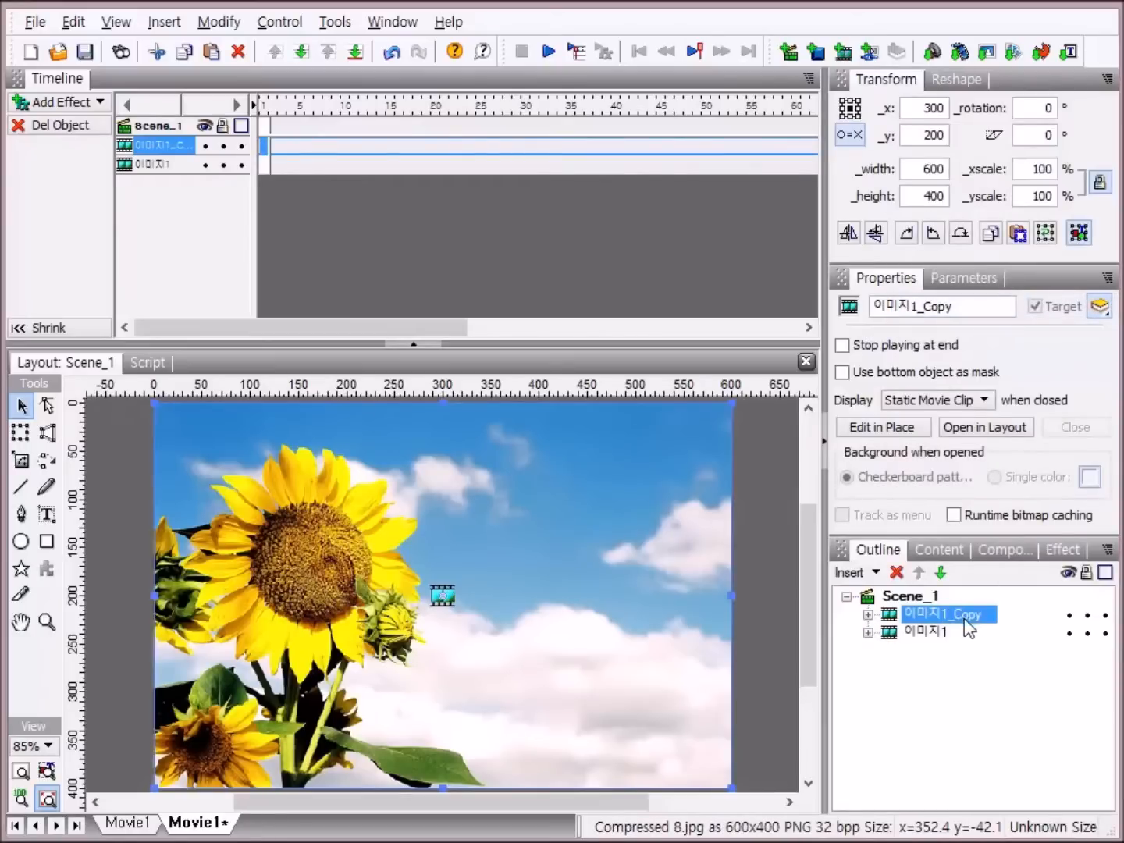
{"action": "left_click", "coordinate": [942, 572]}
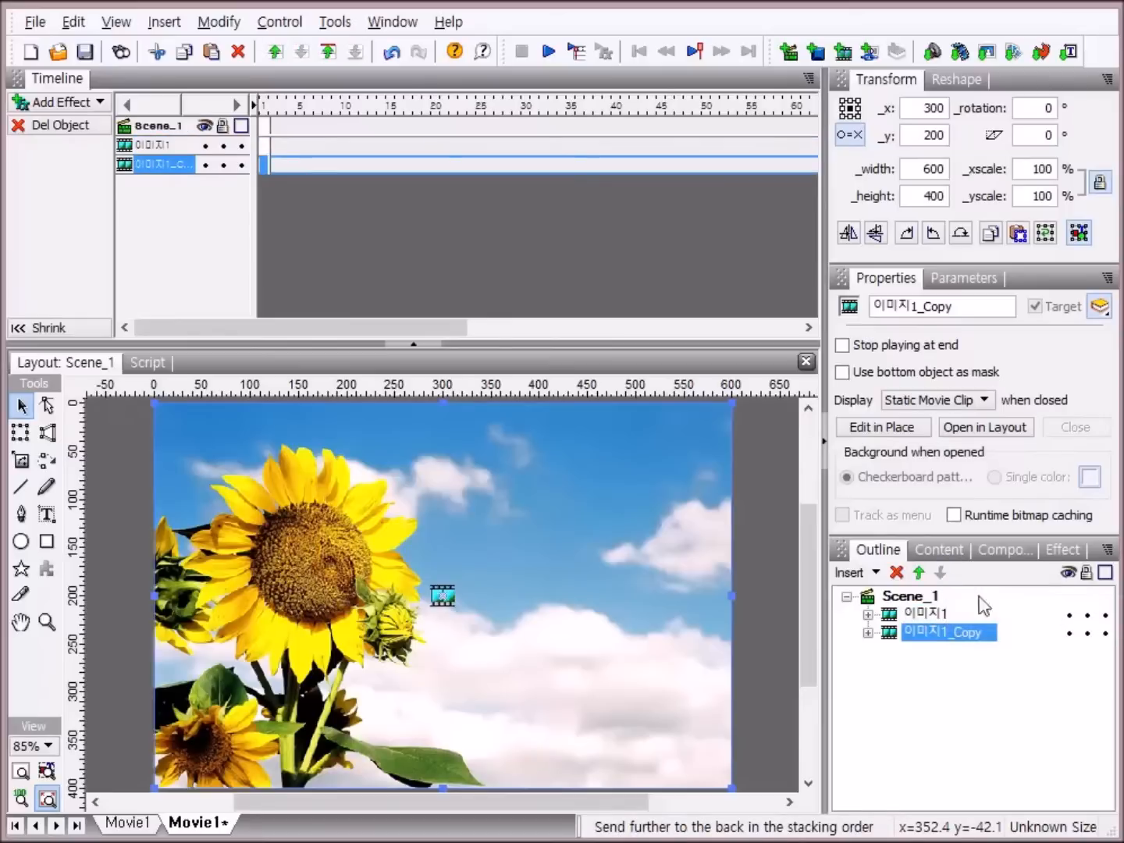
- Rename the copied movie clip as 이미지2
{"action": "left_click", "coordinate": [960, 637]}
{"action": "left_click", "coordinate": [992, 635]}
{"action": "key", "text": "BackSpace"}
{"action": "key", "text": "BackSpace"}
{"action": "key", "text": "BackSpace"}
{"action": "key", "text": "BackSpace"}
{"action": "key", "text": "BackSpace"}
{"action": "key", "text": "BackSpace"}
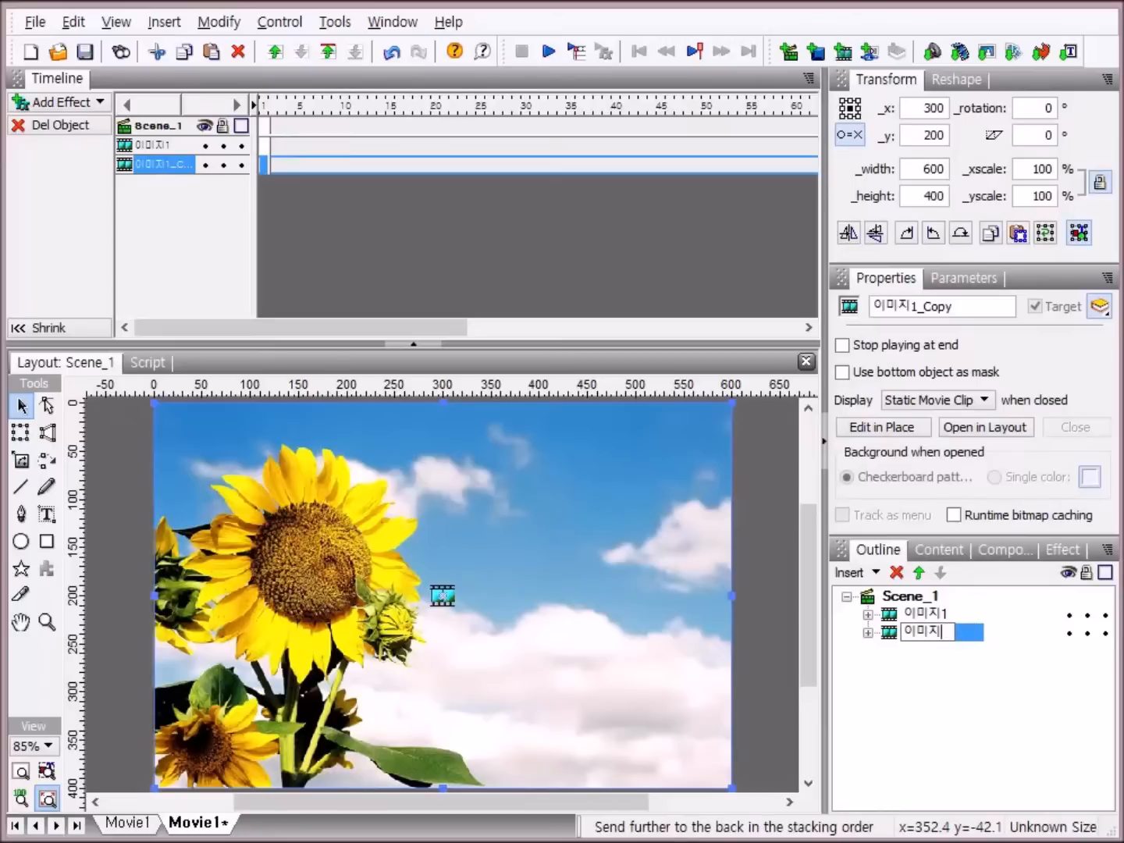
{"action": "type", "text": "2"}
{"action": "left_click", "coordinate": [934, 706]}
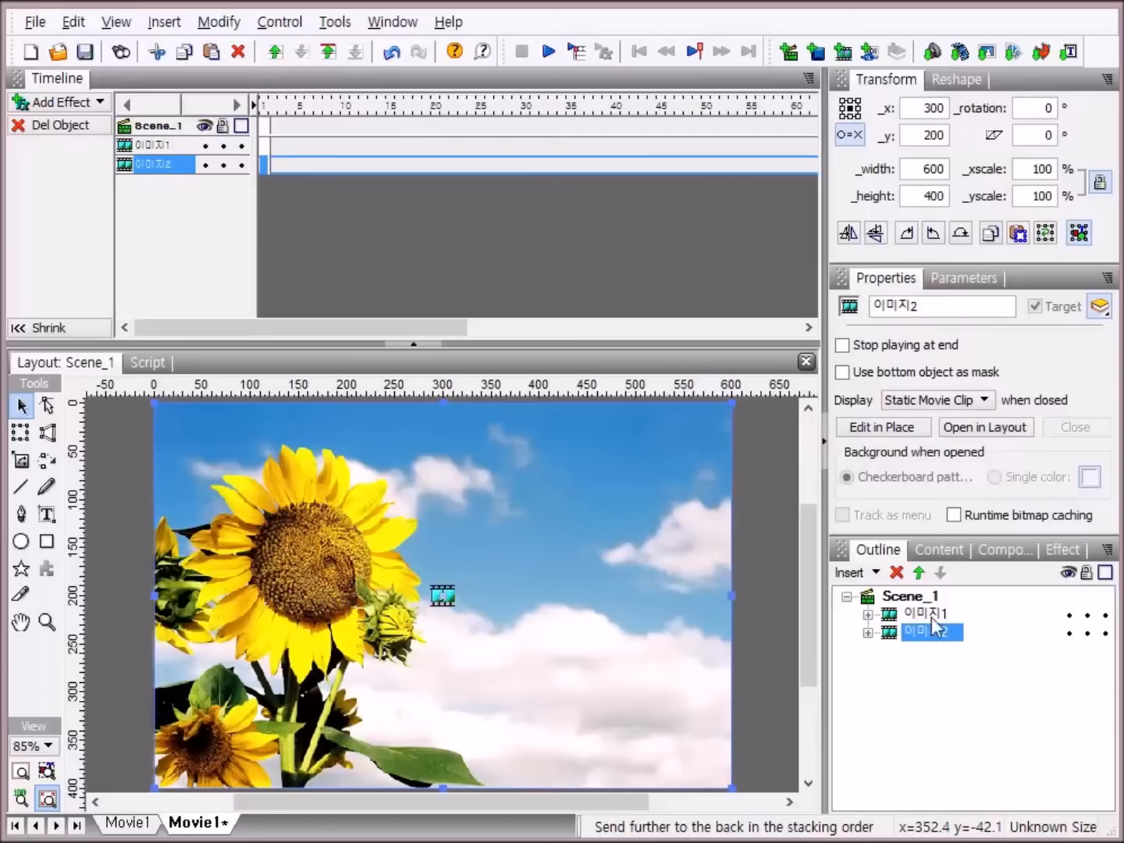
- Inside the 이미지2 clip, move 1.jpg above 8.jpg and shift 2.jpg's Place and Remove effects to frames 1 and 2
{"action": "left_click", "coordinate": [867, 633]}
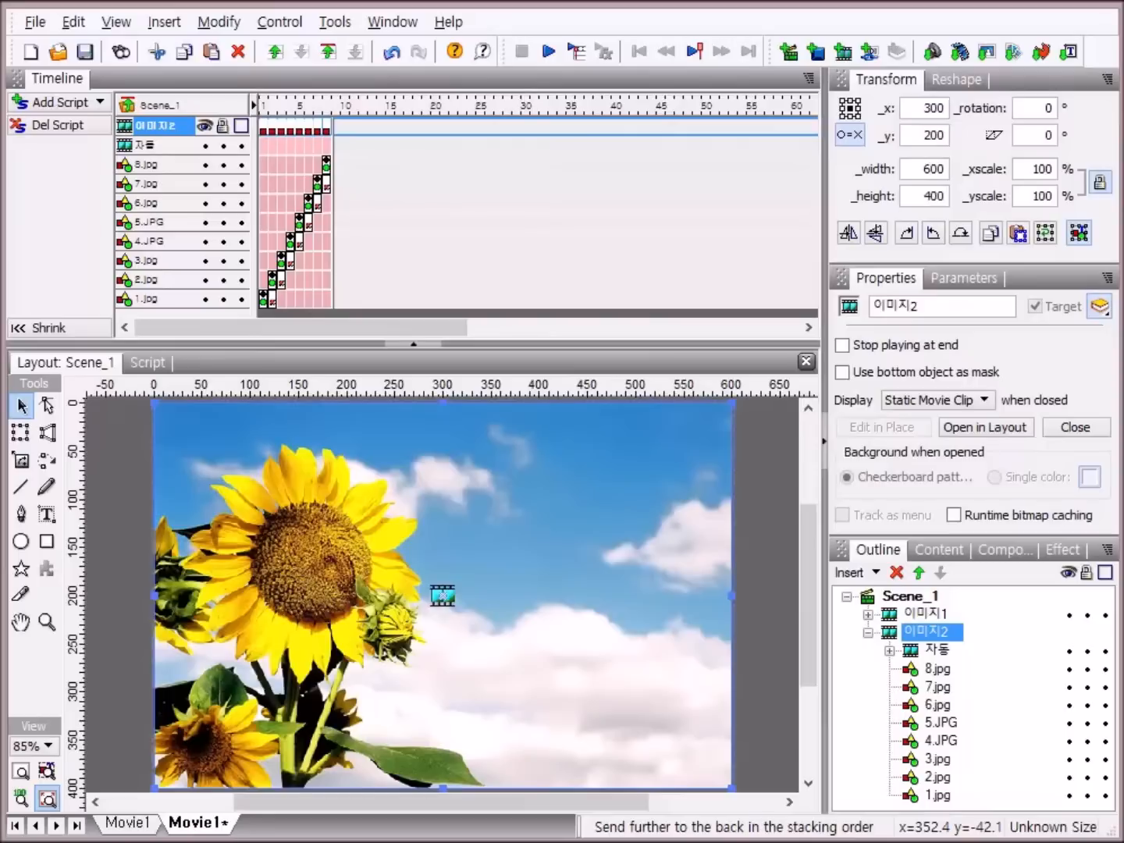
{"action": "left_click_drag", "start_coordinate": [914, 804], "coordinate": [917, 677]}
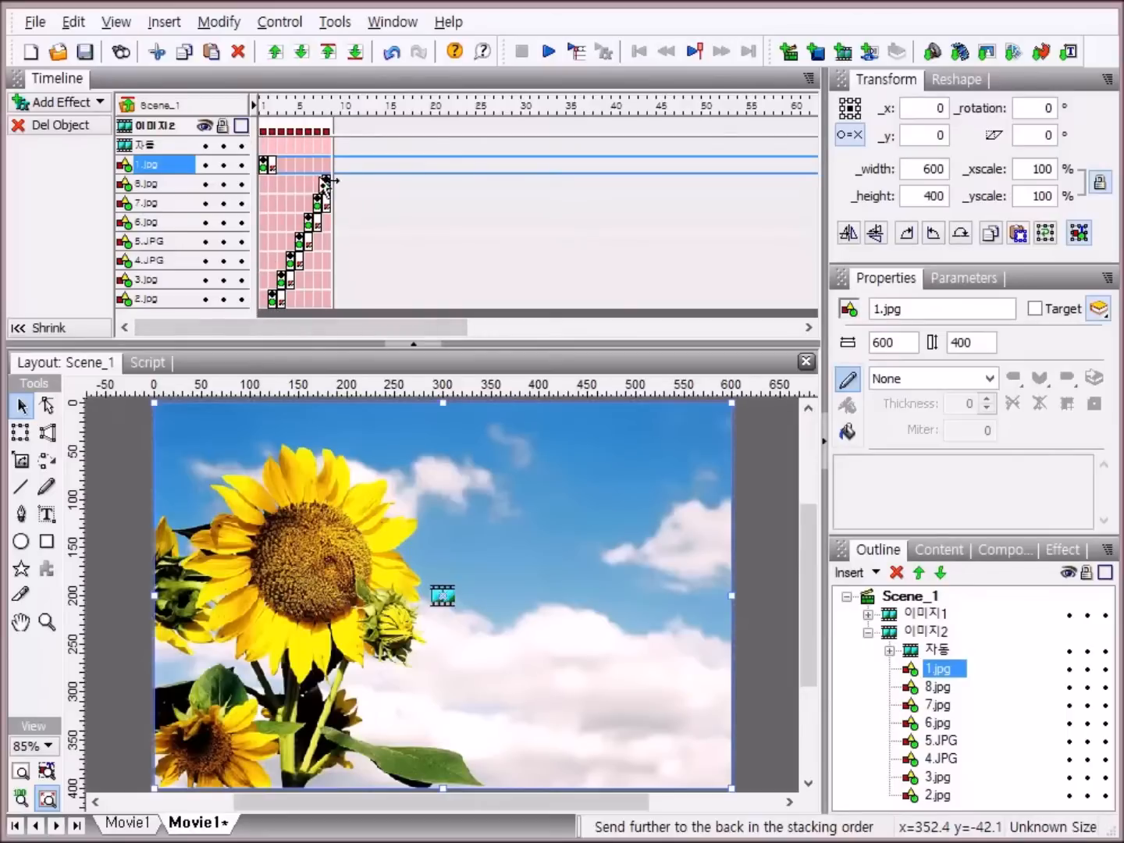
{"action": "left_click", "coordinate": [271, 303]}
{"action": "left_click_drag", "start_coordinate": [271, 300], "coordinate": [264, 301]}
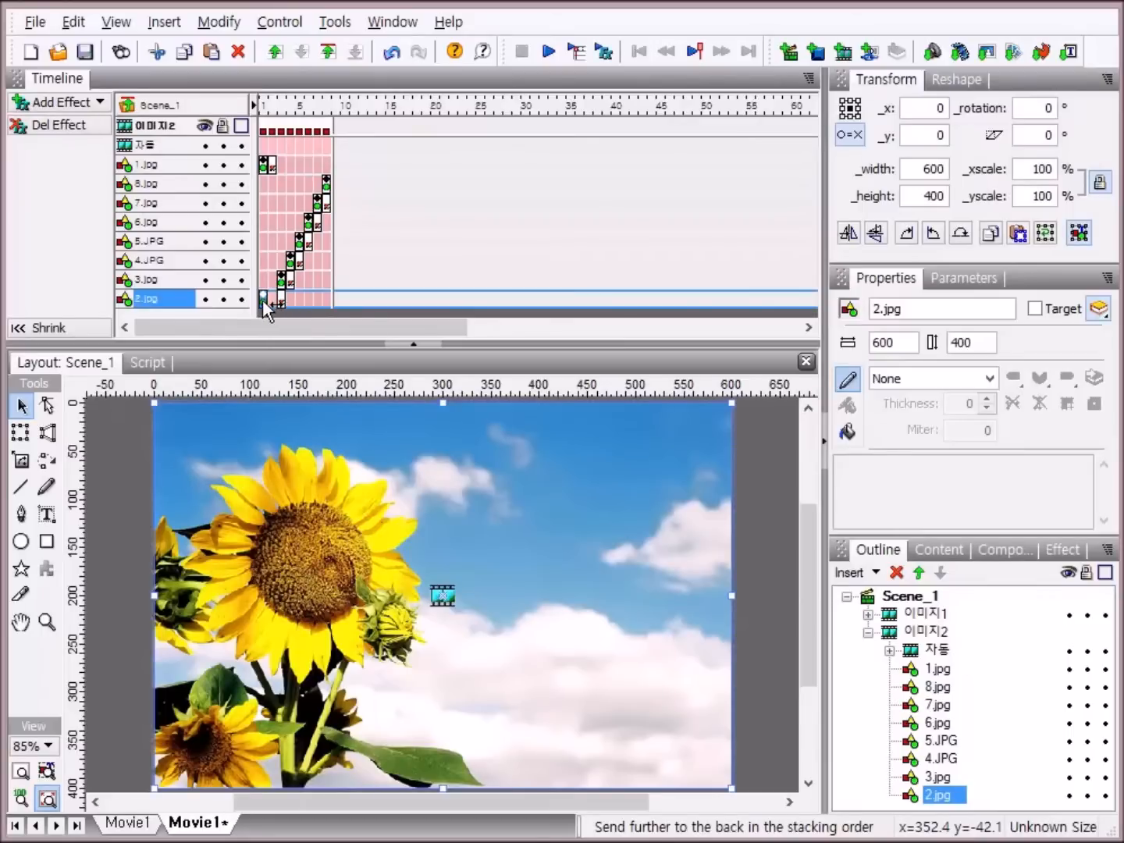
{"action": "left_click", "coordinate": [278, 297]}
{"action": "left_click", "coordinate": [272, 299]}
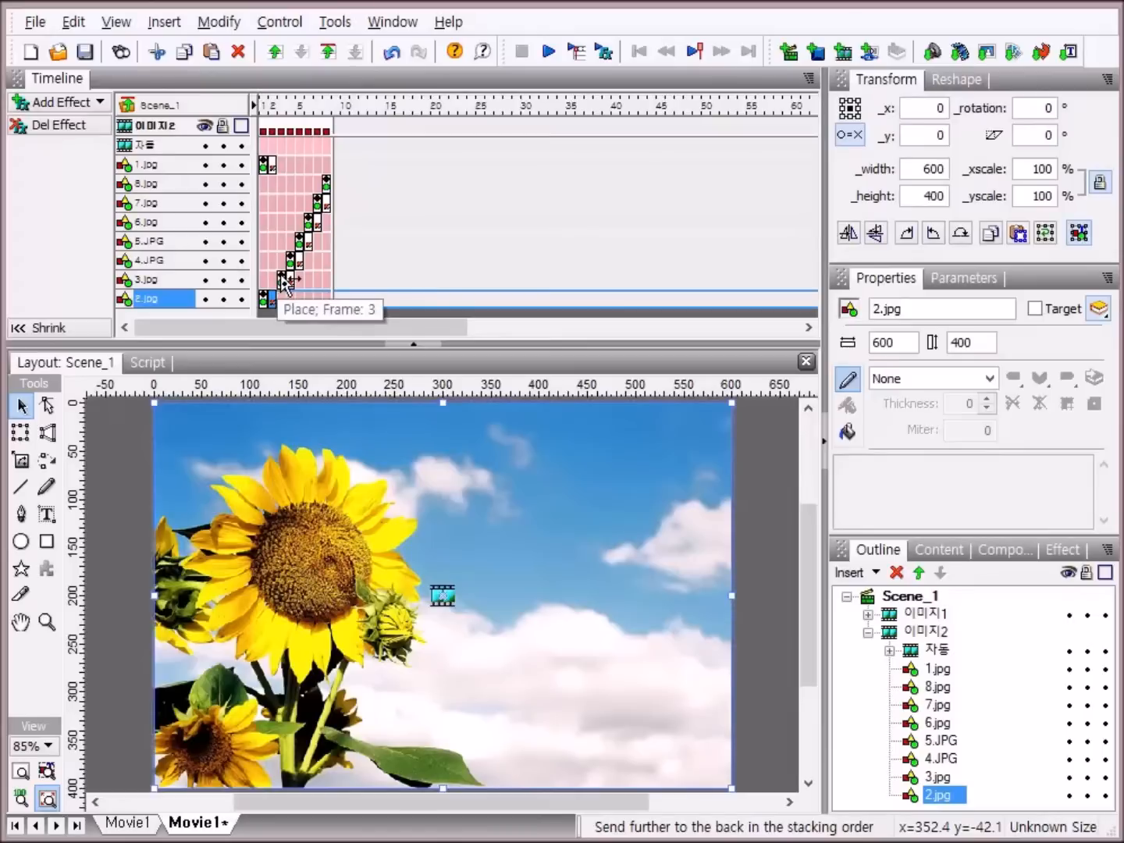
- Shift the effects of 3.jpg through 8.jpg one frame earlier and add a Remove effect to 8.jpg at frame 8
{"action": "left_click_drag", "start_coordinate": [283, 283], "coordinate": [279, 282]}
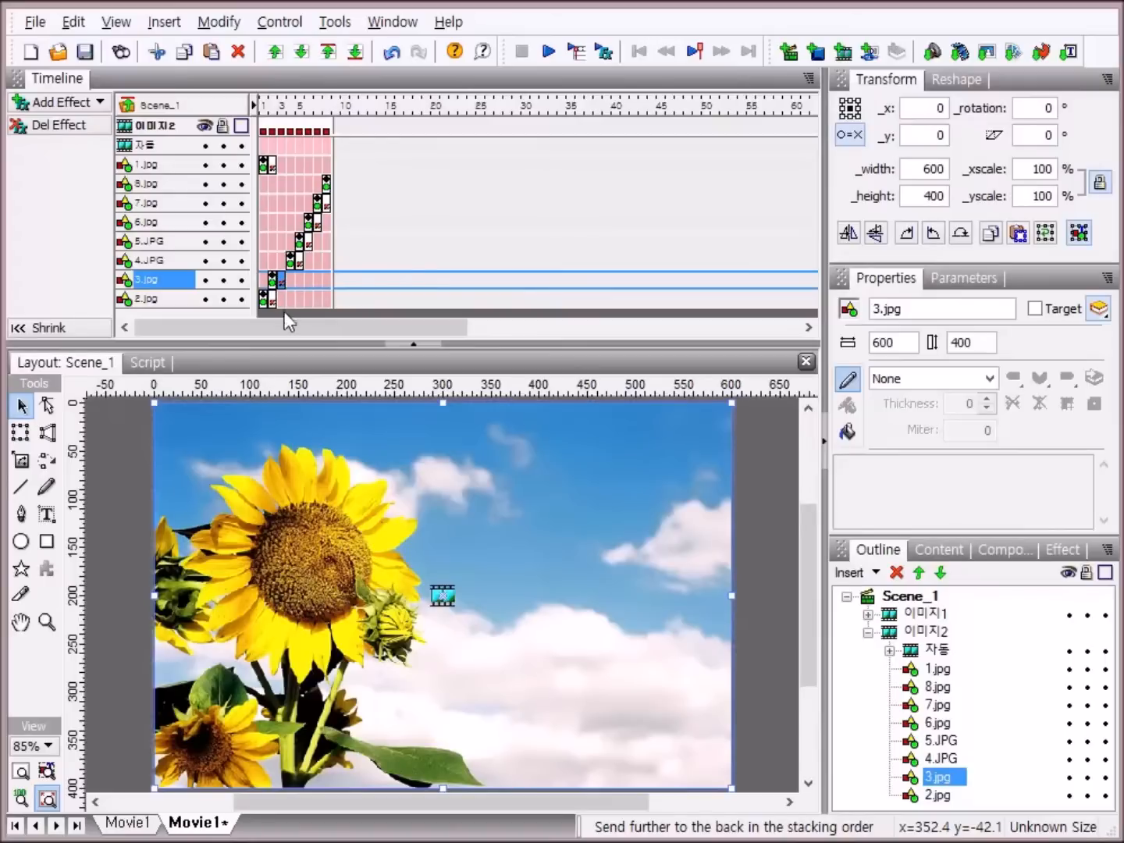
{"action": "mouse_move", "coordinate": [292, 264]}
{"action": "left_mouse_down"}
{"action": "mouse_move", "coordinate": [281, 261]}
{"action": "mouse_move", "coordinate": [296, 259]}
{"action": "mouse_move", "coordinate": [299, 238]}
{"action": "mouse_move", "coordinate": [290, 238]}
{"action": "mouse_move", "coordinate": [311, 226]}
{"action": "left_mouse_up"}
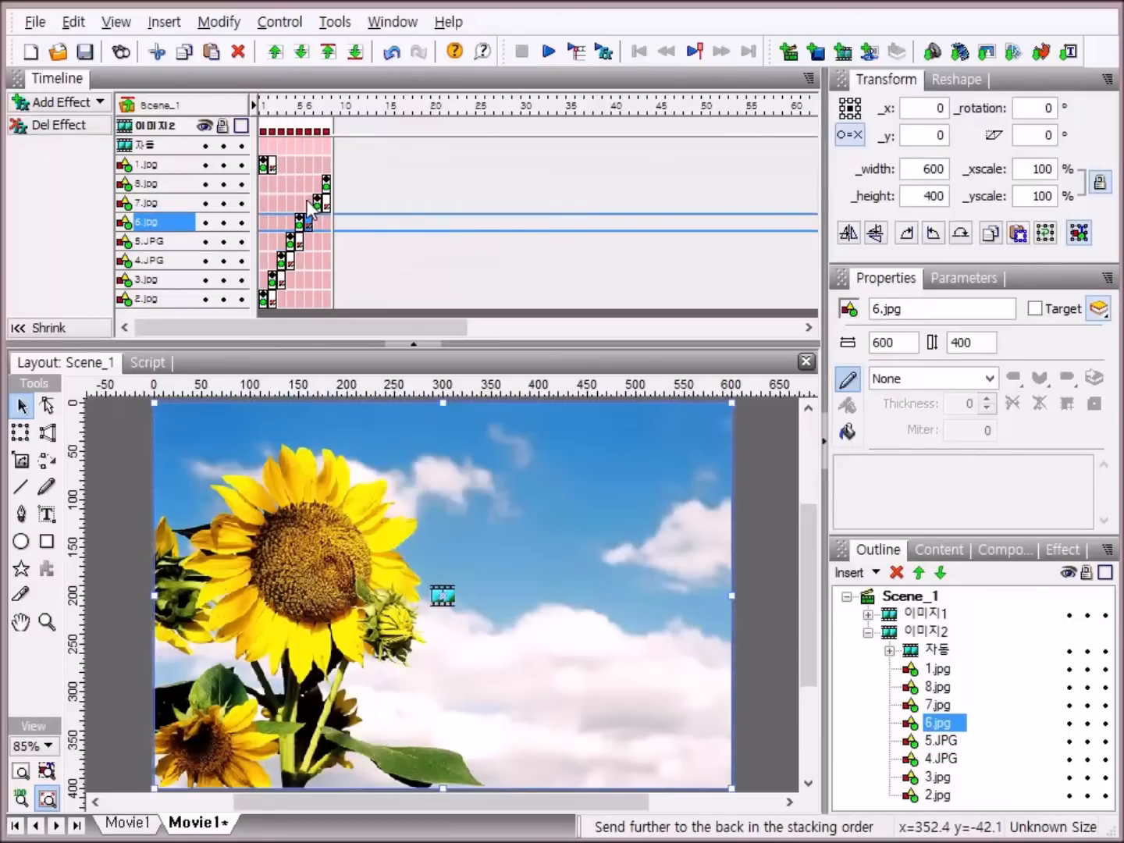
{"action": "left_click_drag", "start_coordinate": [318, 203], "coordinate": [319, 210]}
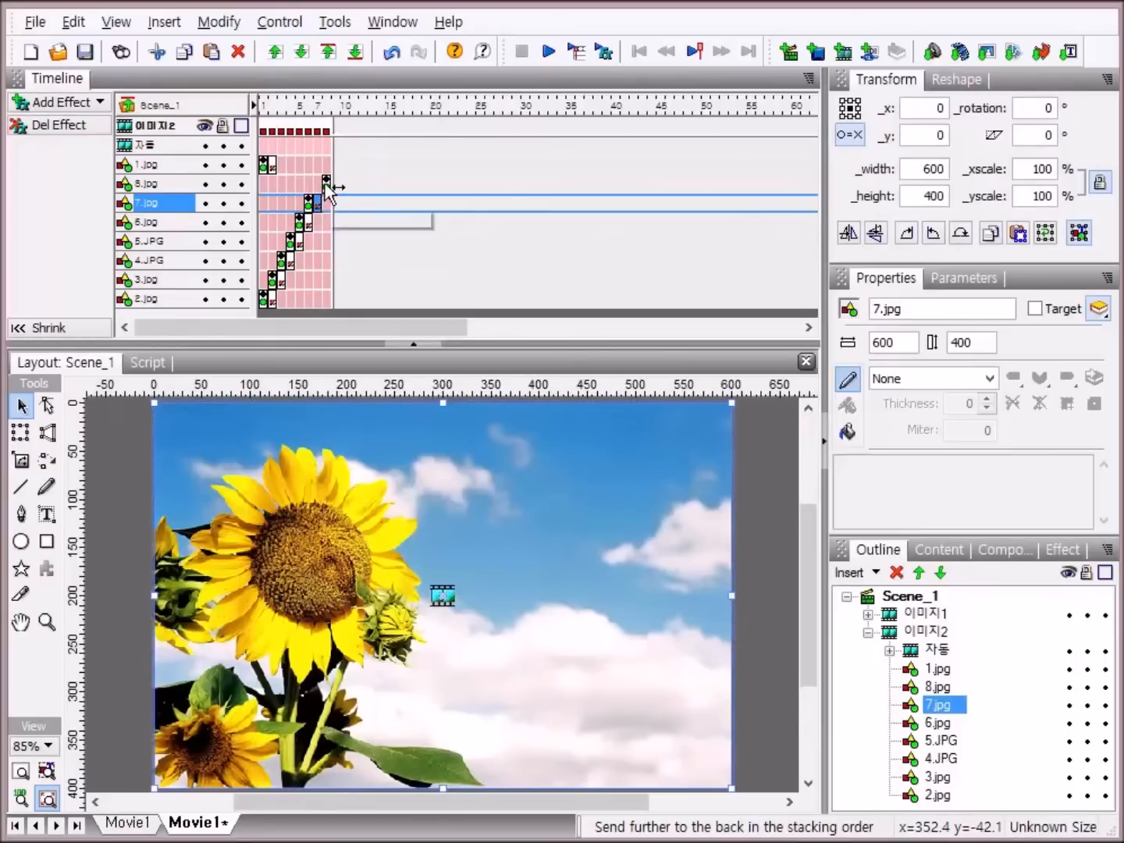
{"action": "left_click_drag", "start_coordinate": [326, 183], "coordinate": [318, 184]}
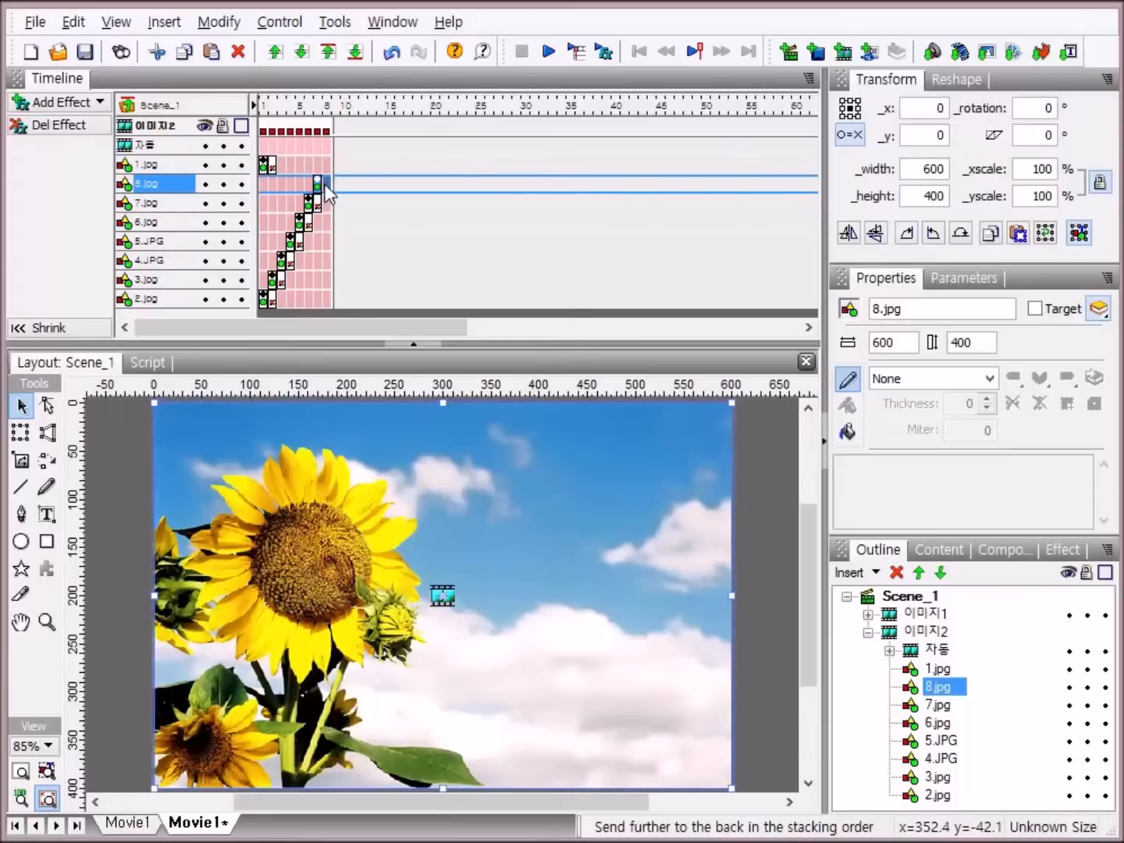
{"action": "right_click", "coordinate": [327, 188]}
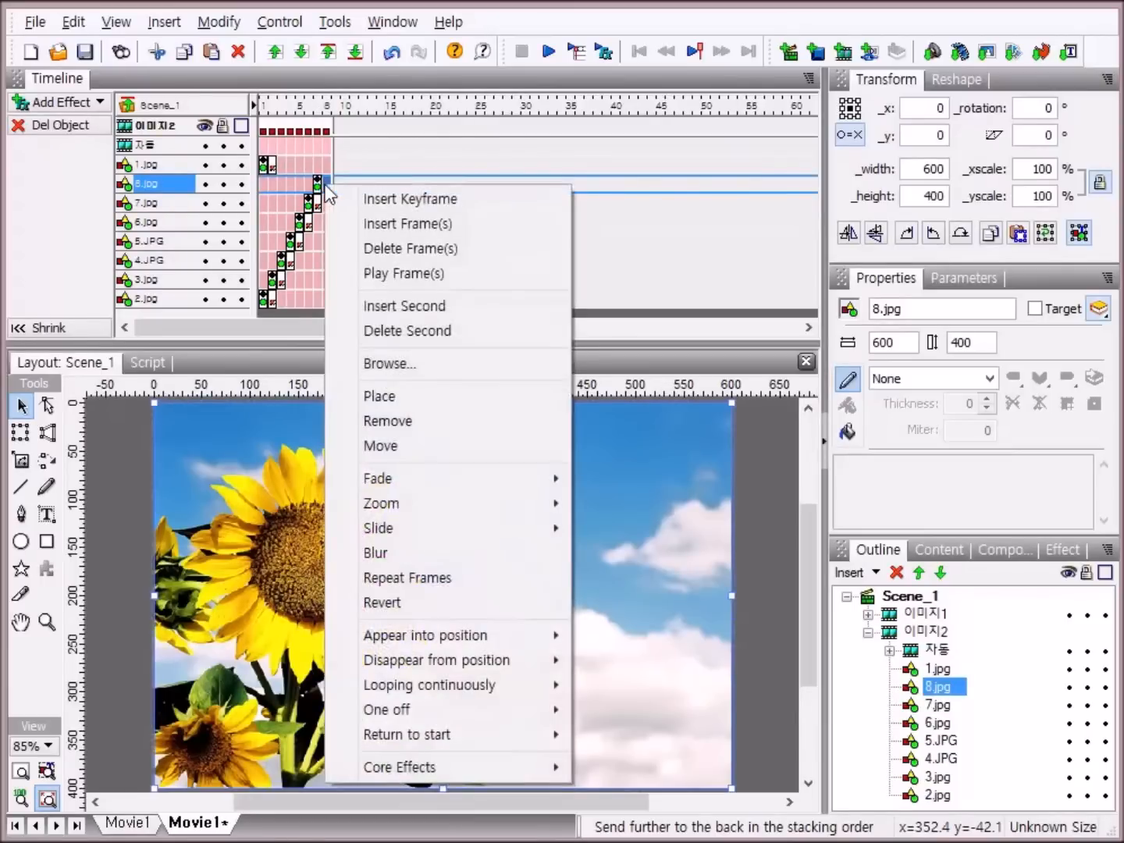
{"action": "left_click", "coordinate": [410, 433]}
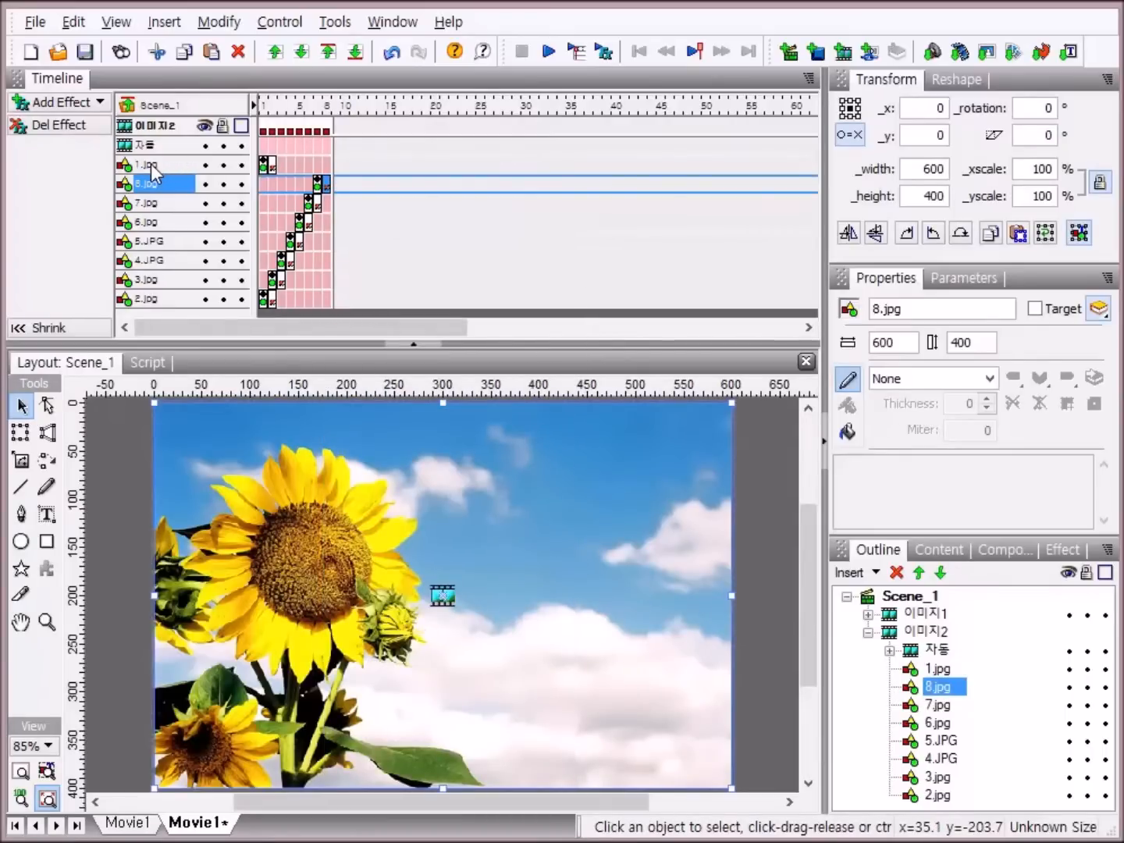
- Delete 1.jpg's Remove effect at frame 2 and move its Place effect to frame 8
{"action": "left_click", "coordinate": [275, 165]}
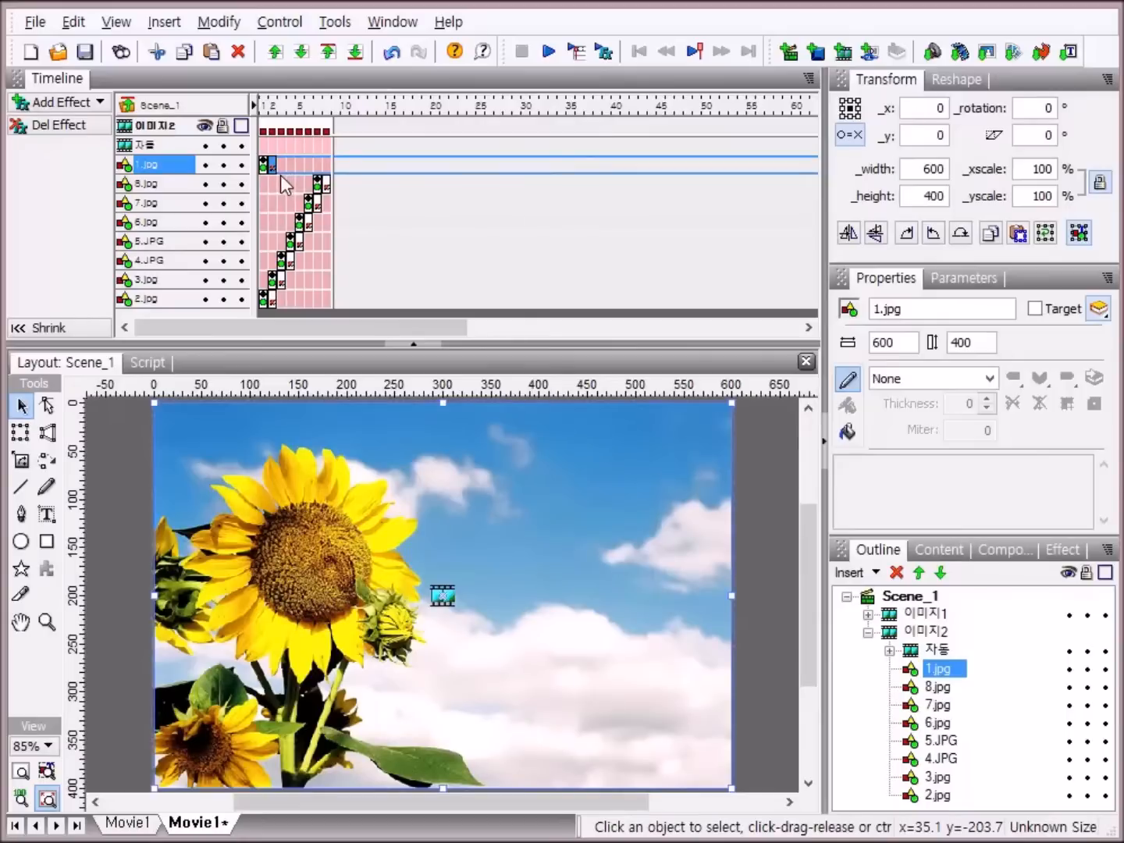
{"action": "left_click", "coordinate": [58, 129]}
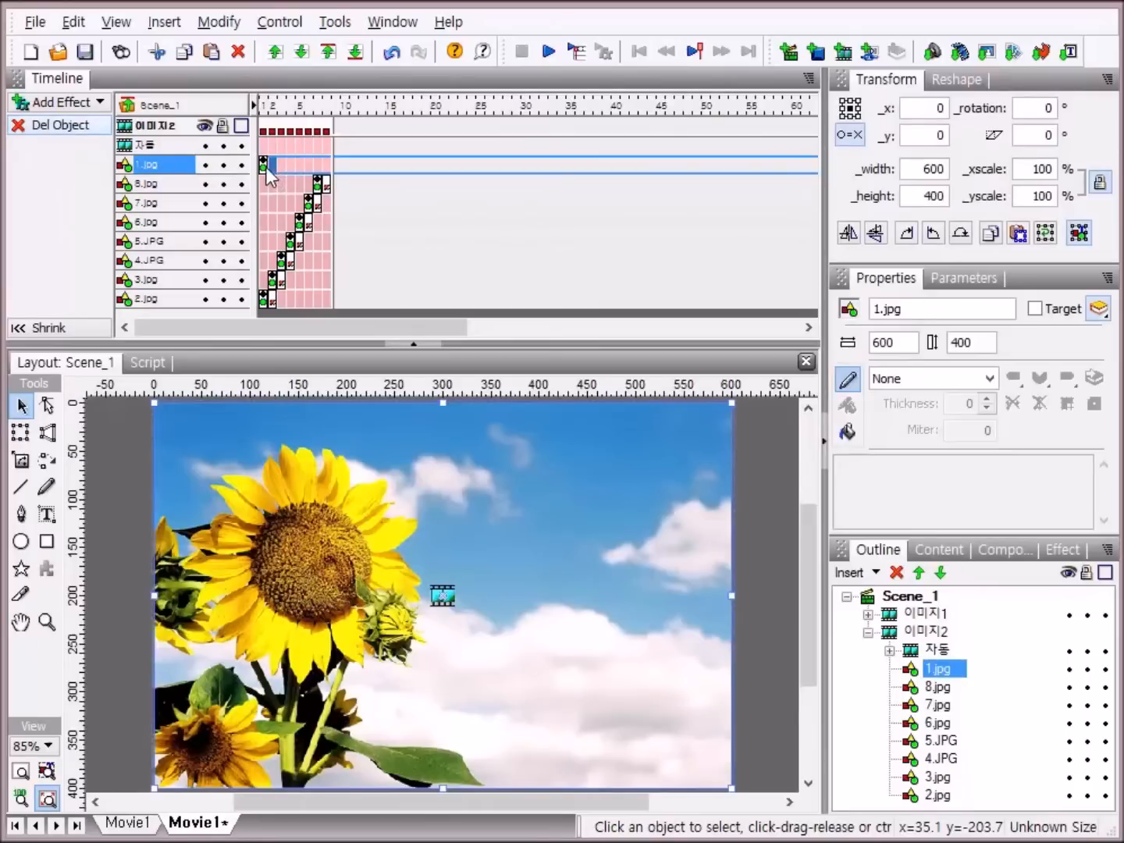
{"action": "left_click_drag", "start_coordinate": [266, 167], "coordinate": [327, 168]}
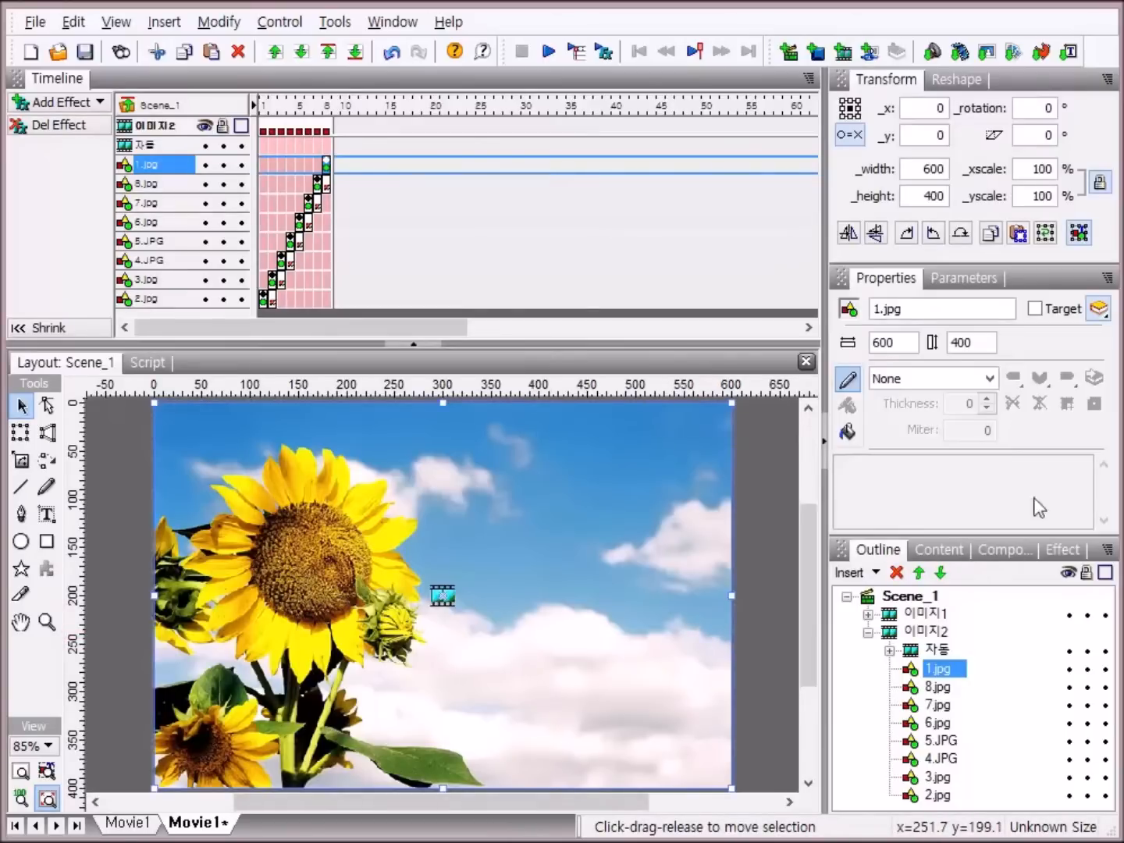
- Collapse the 이미지2 clip in the outline and group 이미지1 and 이미지2 together as a movie clip
{"action": "left_click_drag", "start_coordinate": [929, 633], "coordinate": [891, 646]}
{"action": "left_click", "coordinate": [867, 633]}
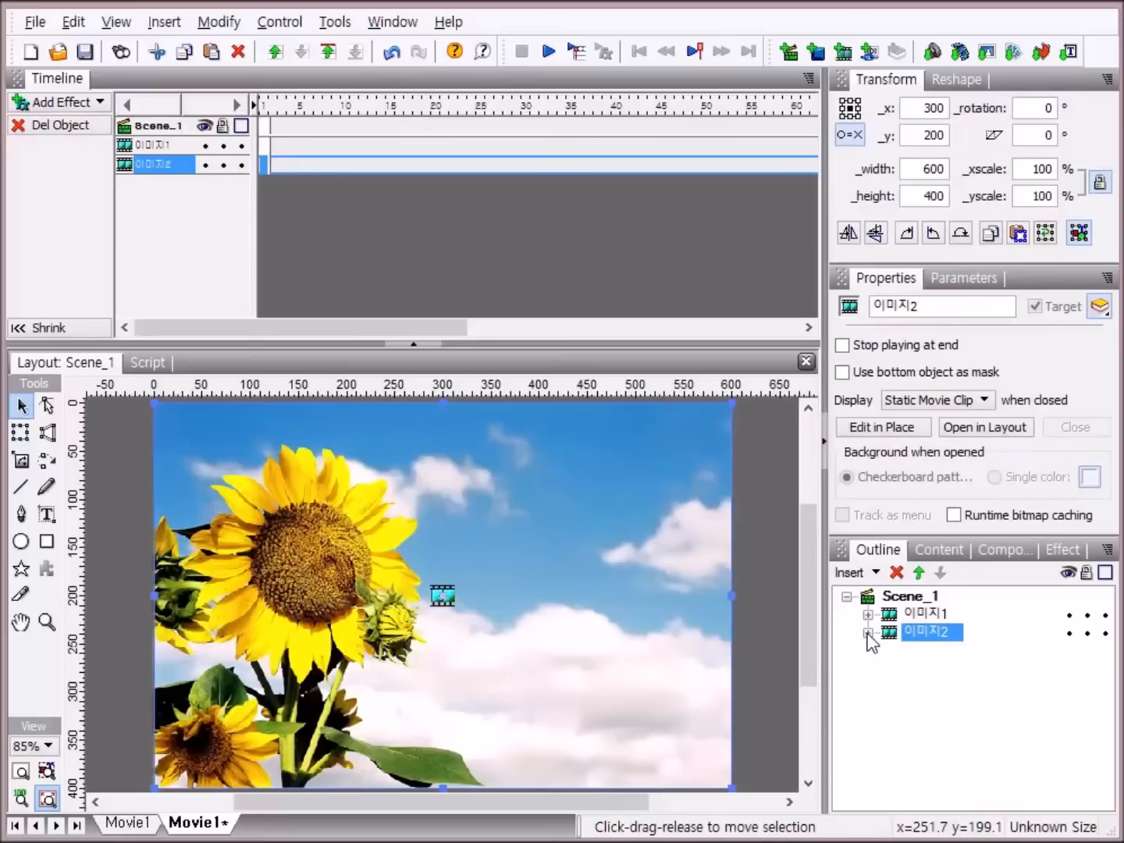
{"action": "left_click", "coordinate": [919, 615]}
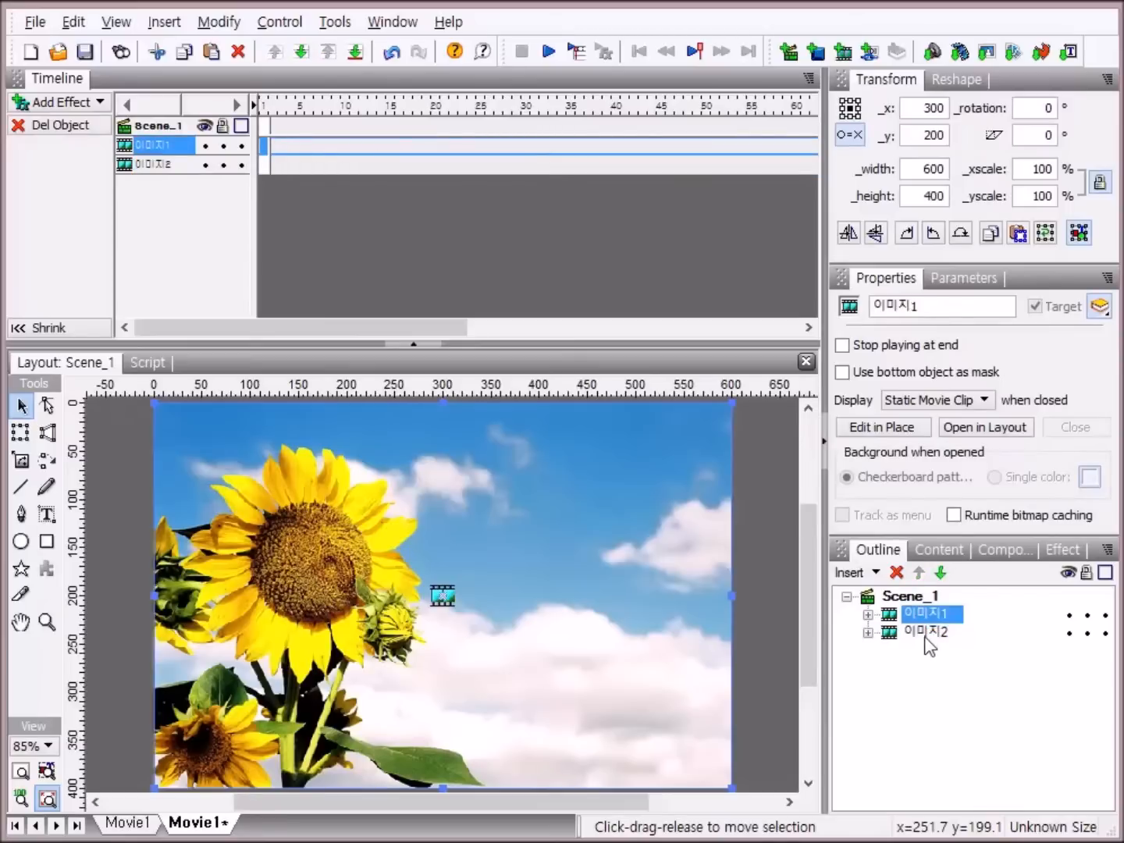
{"action": "left_click", "coordinate": [924, 634], "text": "shift"}
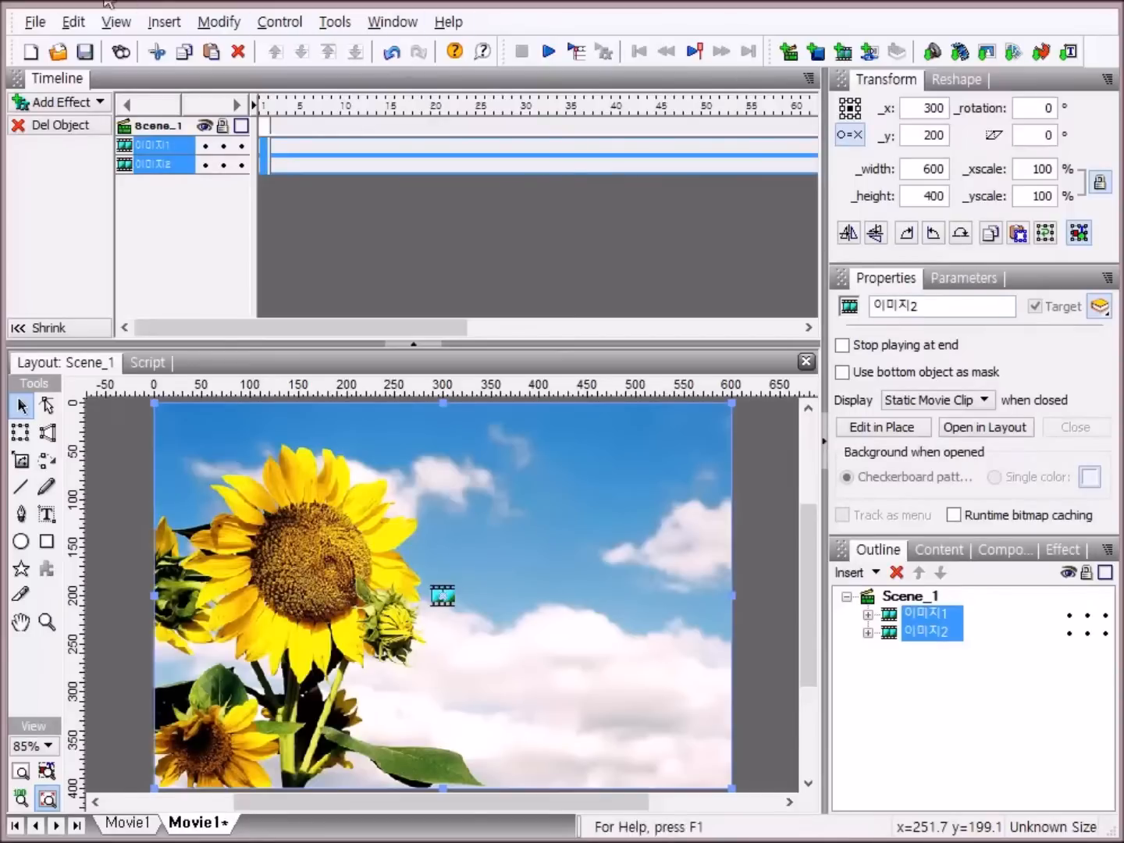
{"action": "left_click", "coordinate": [219, 23]}
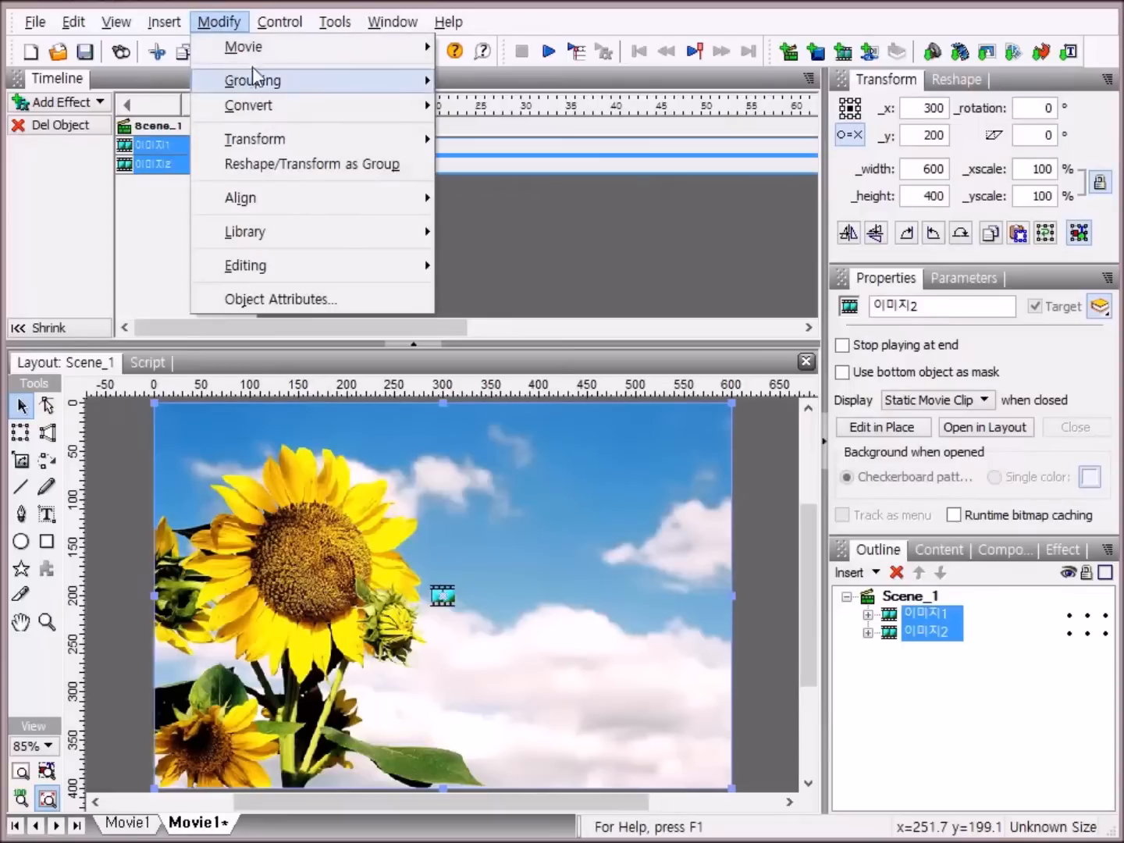
{"action": "mouse_move", "coordinate": [311, 84]}
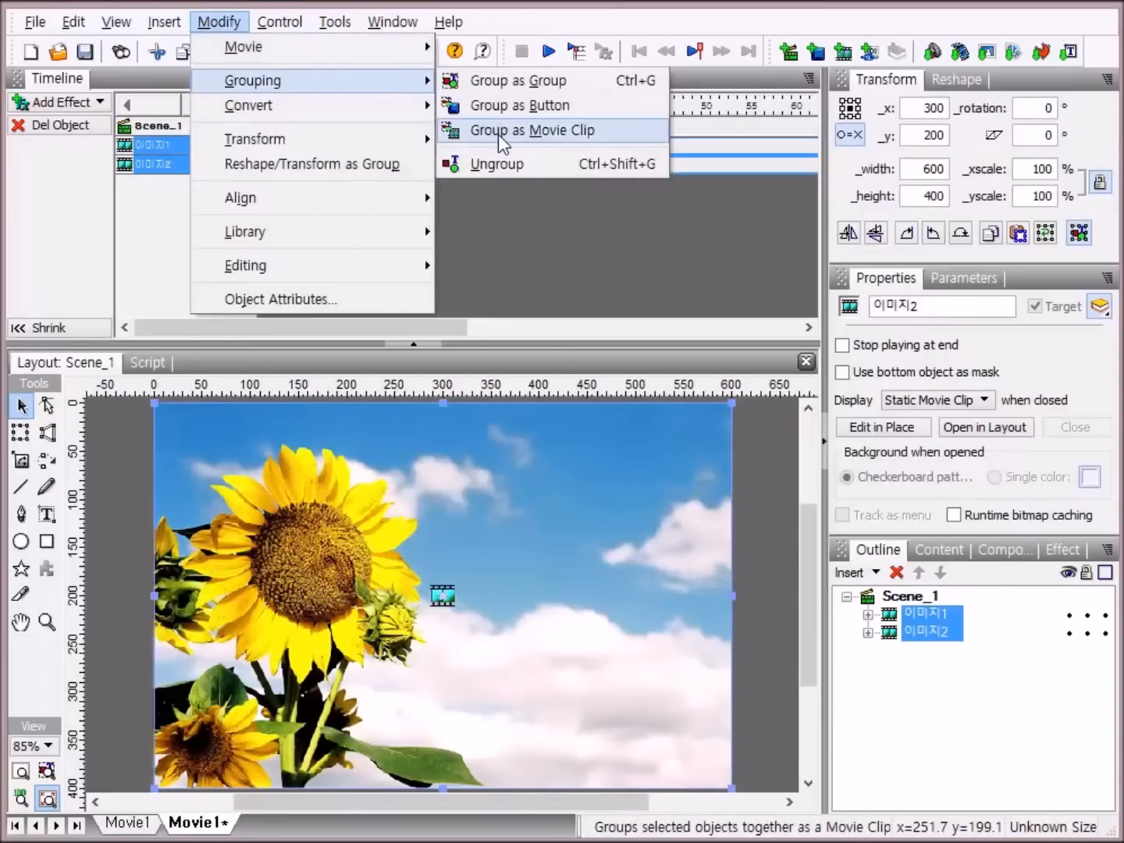
{"action": "left_click", "coordinate": [498, 131]}
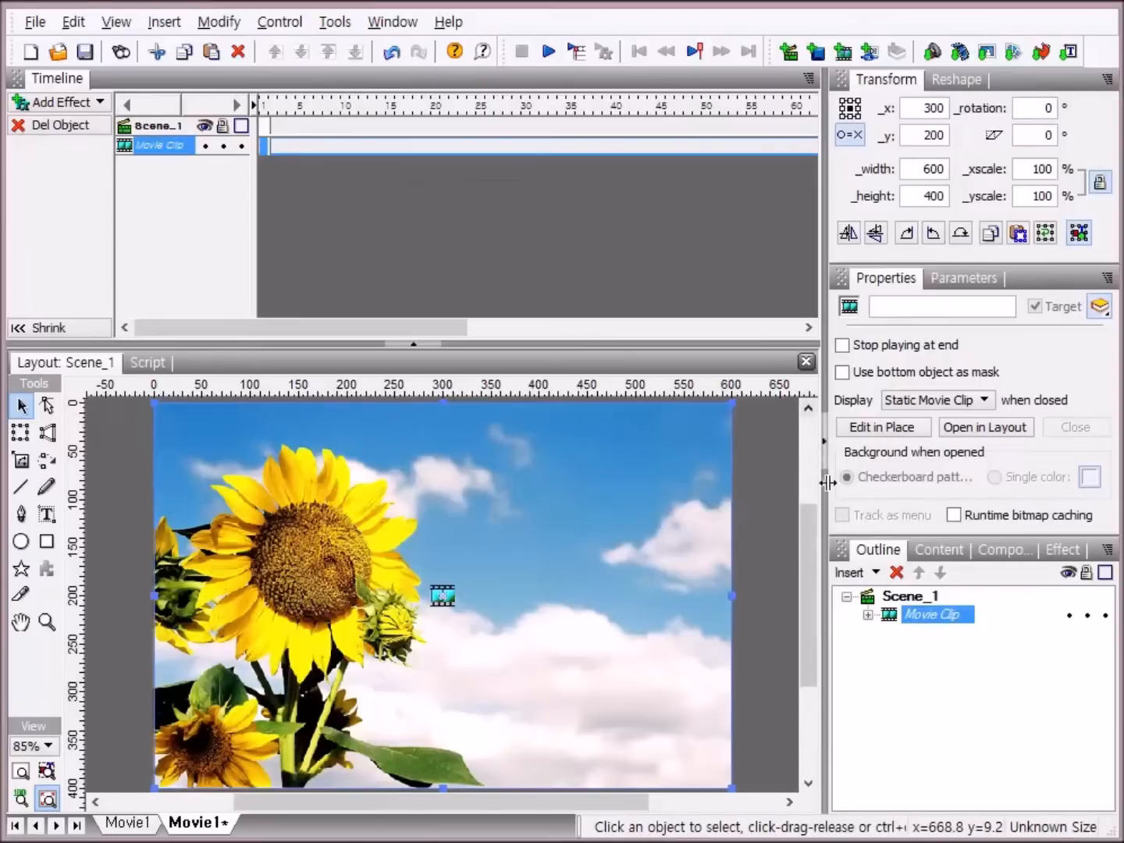
- Name the new grouped movie clip 이미지3
{"action": "left_click", "coordinate": [935, 617]}
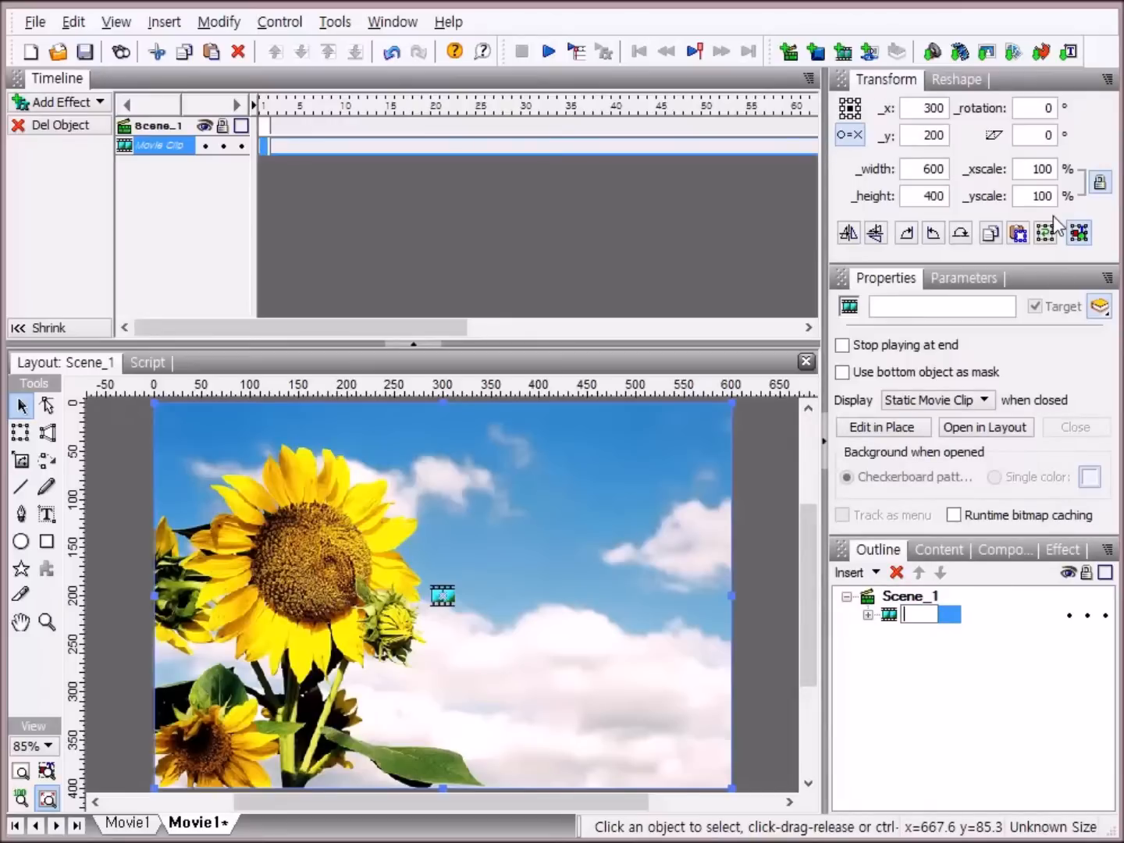
{"action": "type", "text": "o미지"}
{"action": "type", "text": "3"}
{"action": "key", "text": "Return"}
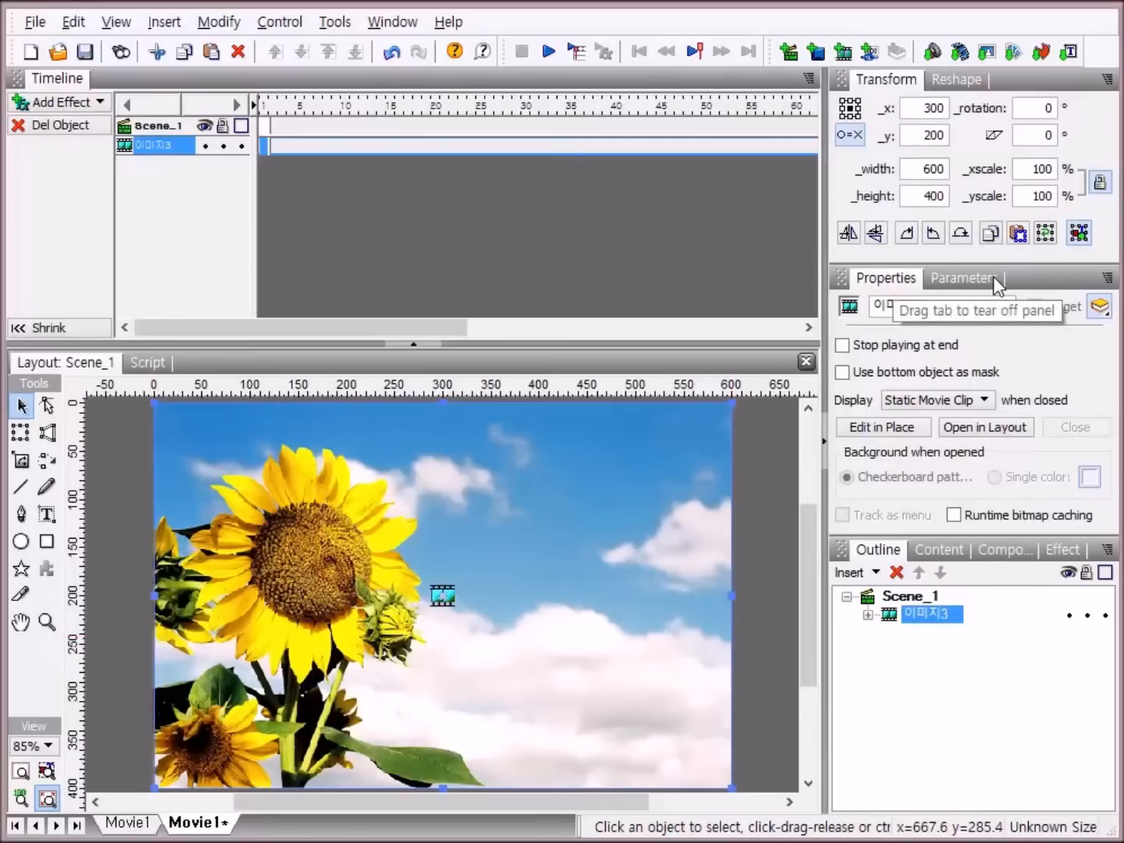
- Hide the object properties and enlarge the outline to fill the freed space
{"action": "left_click", "coordinate": [1109, 278]}
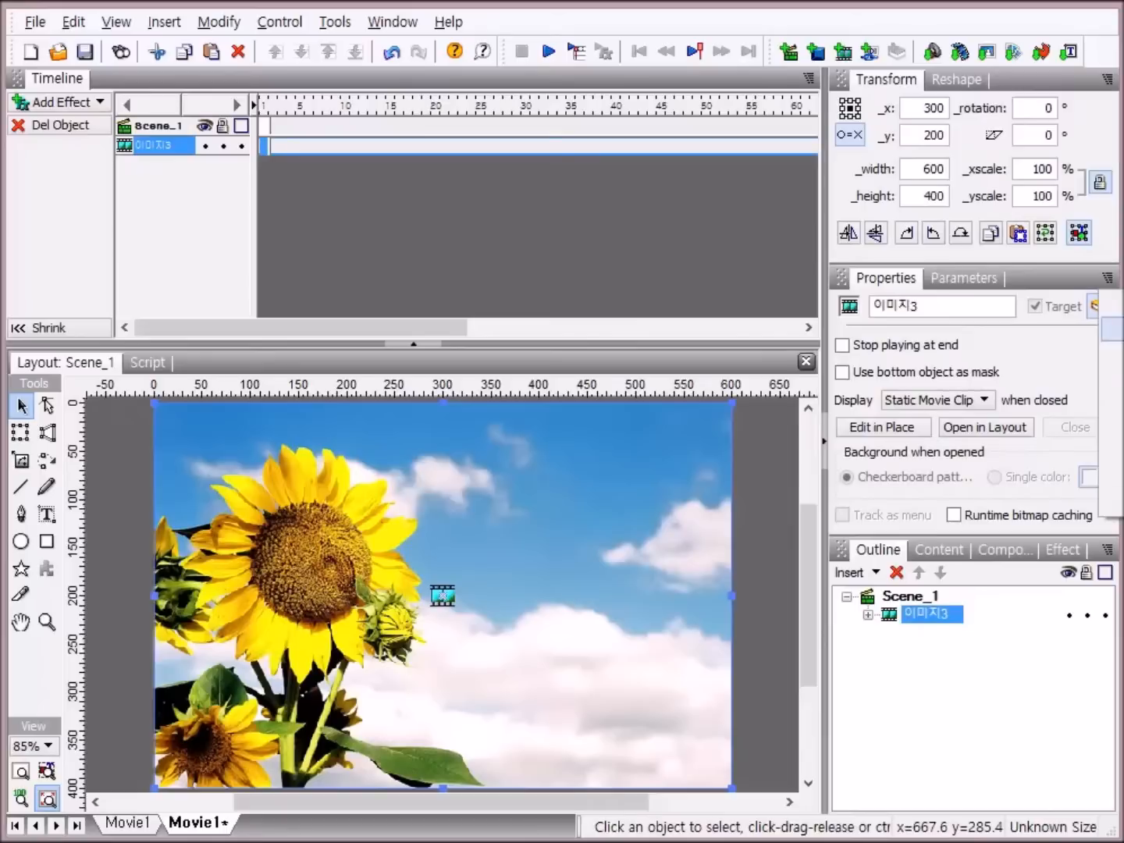
{"action": "left_click", "coordinate": [1112, 329]}
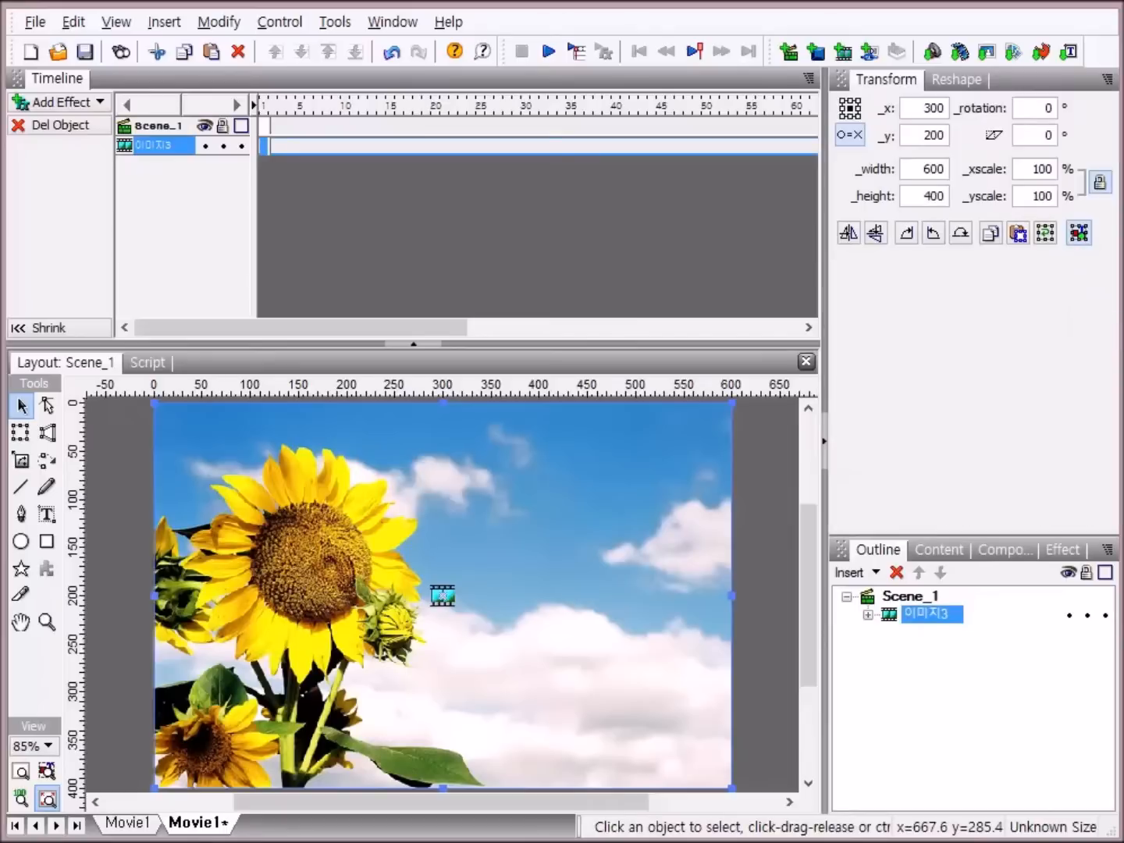
{"action": "left_click_drag", "start_coordinate": [1001, 536], "coordinate": [992, 267]}
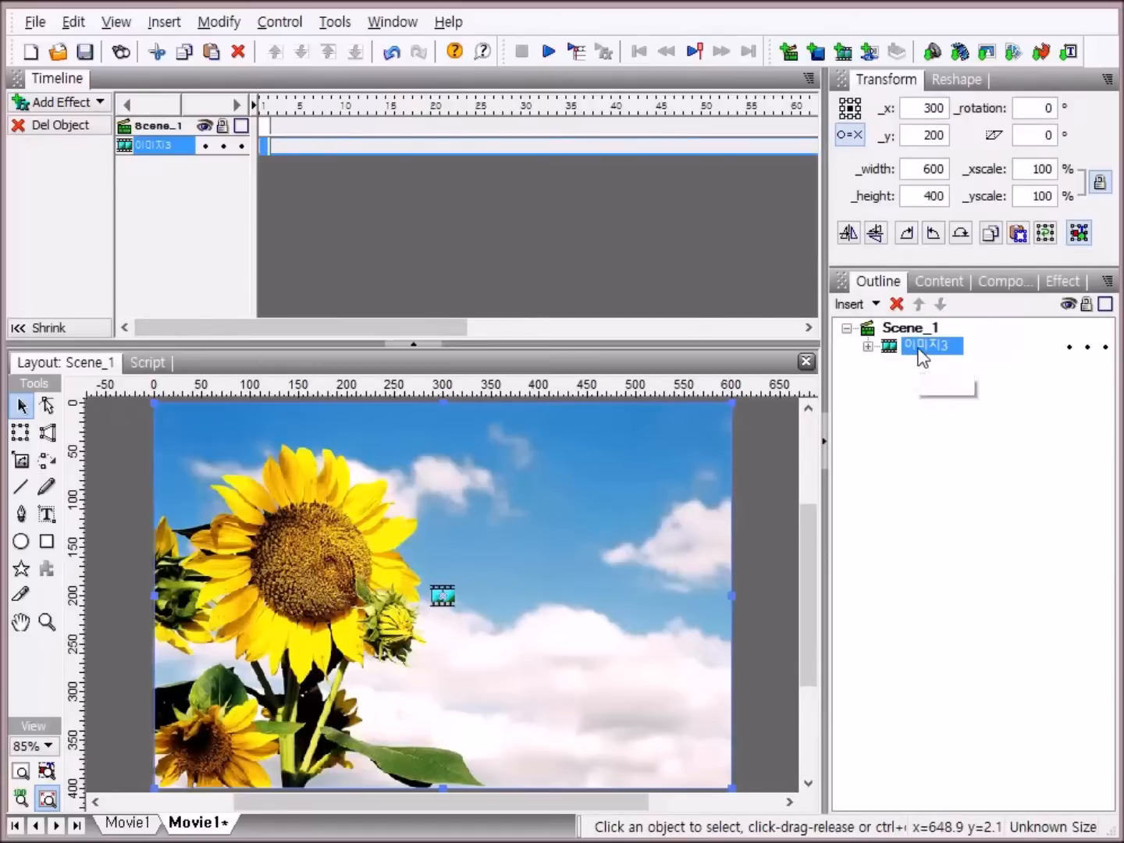
- Open the 이미지3 clip and add a Move effect to 이미지1 that runs until frame 150
{"action": "left_click", "coordinate": [867, 346]}
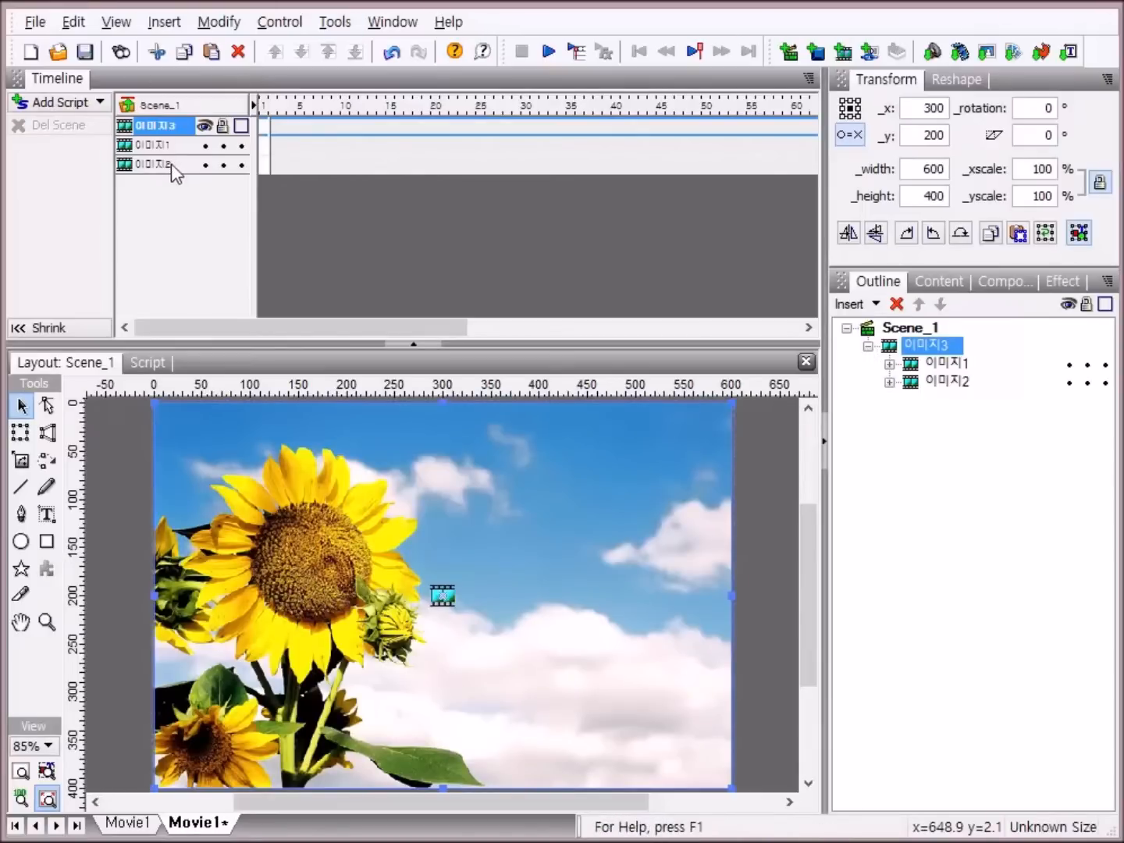
{"action": "mouse_move", "coordinate": [170, 149]}
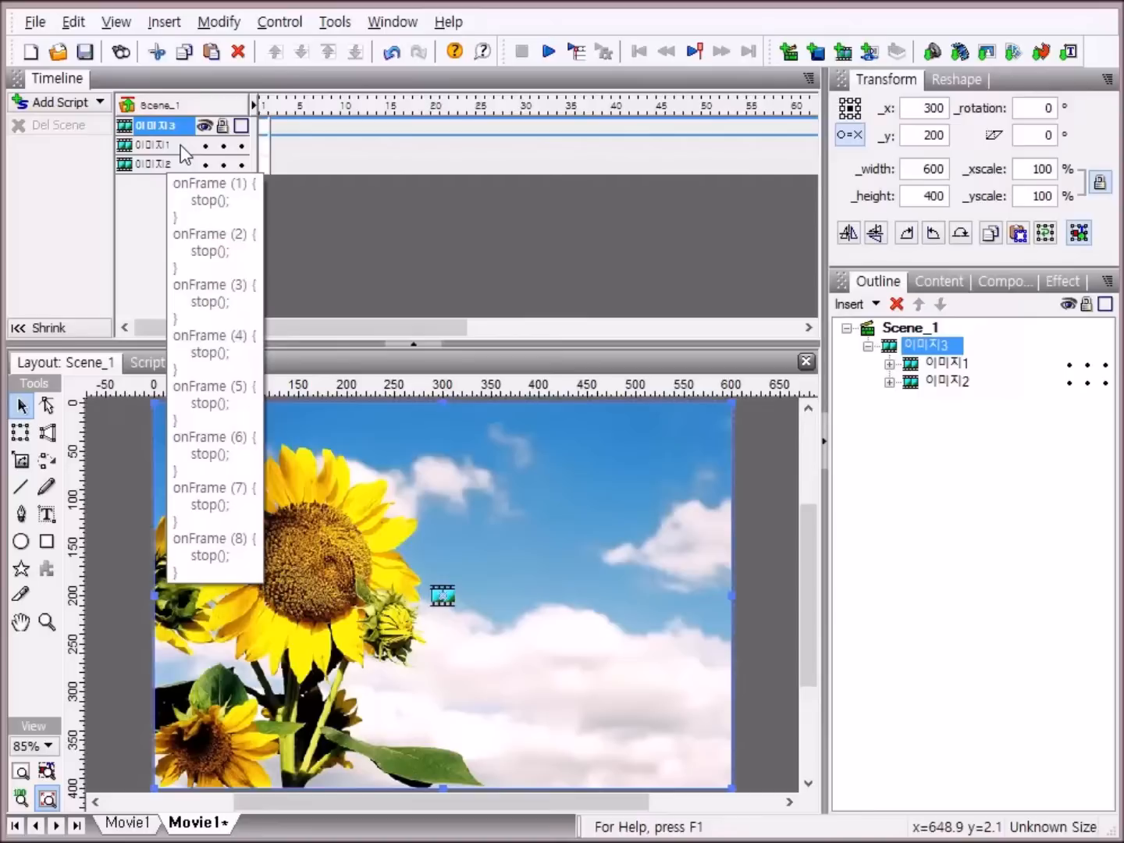
{"action": "left_click", "coordinate": [181, 147]}
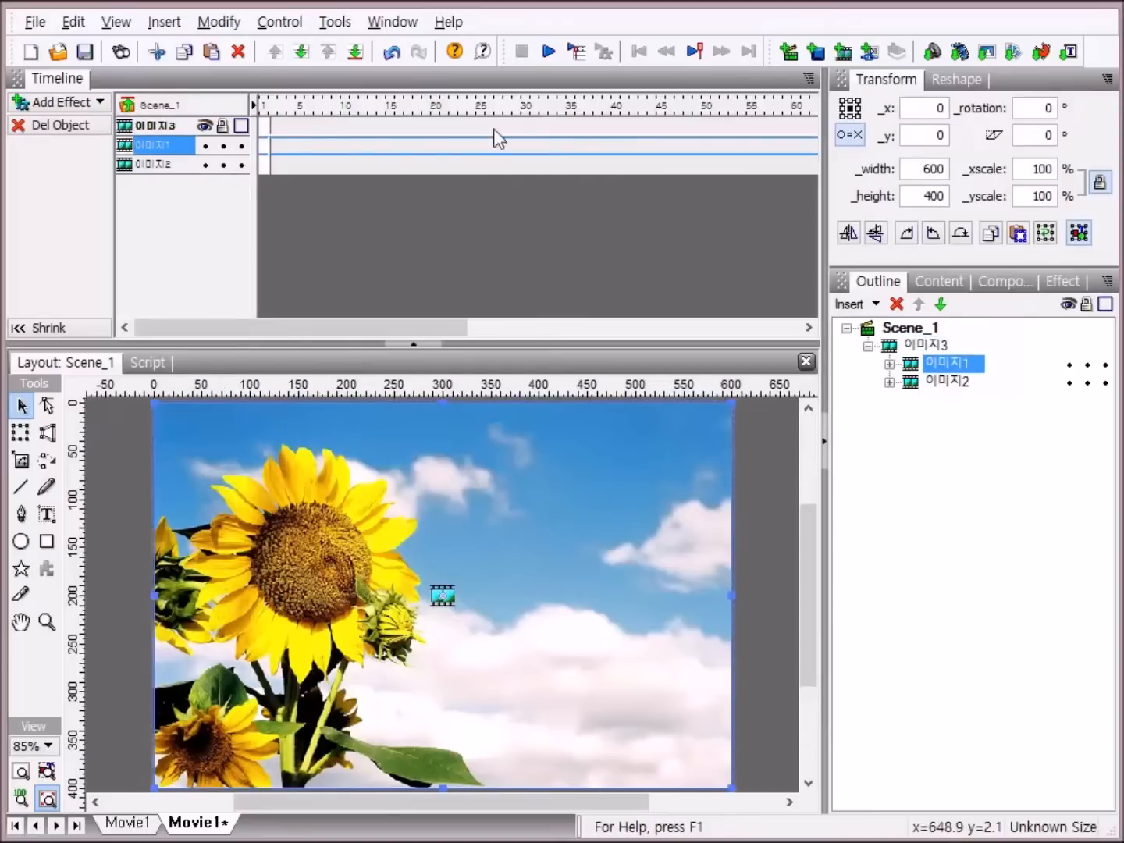
{"action": "left_click_drag", "start_coordinate": [445, 322], "coordinate": [586, 151]}
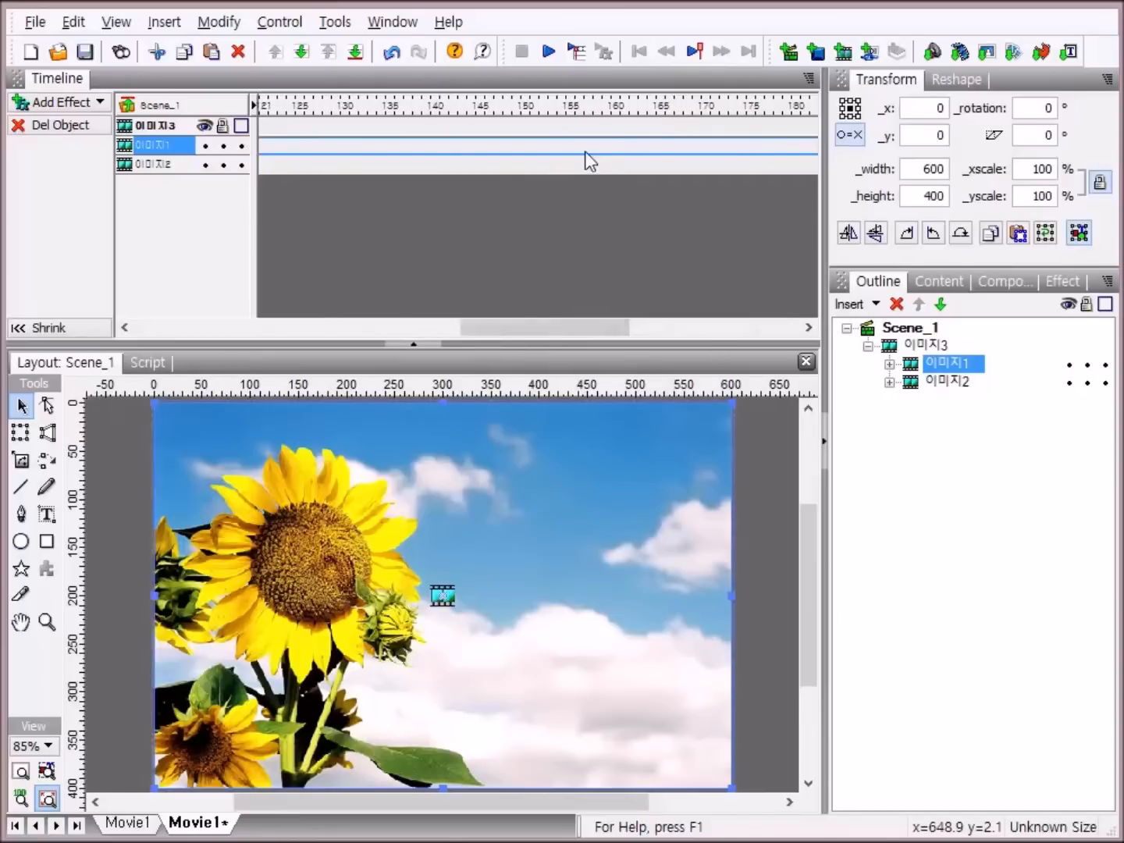
{"action": "left_click", "coordinate": [529, 144]}
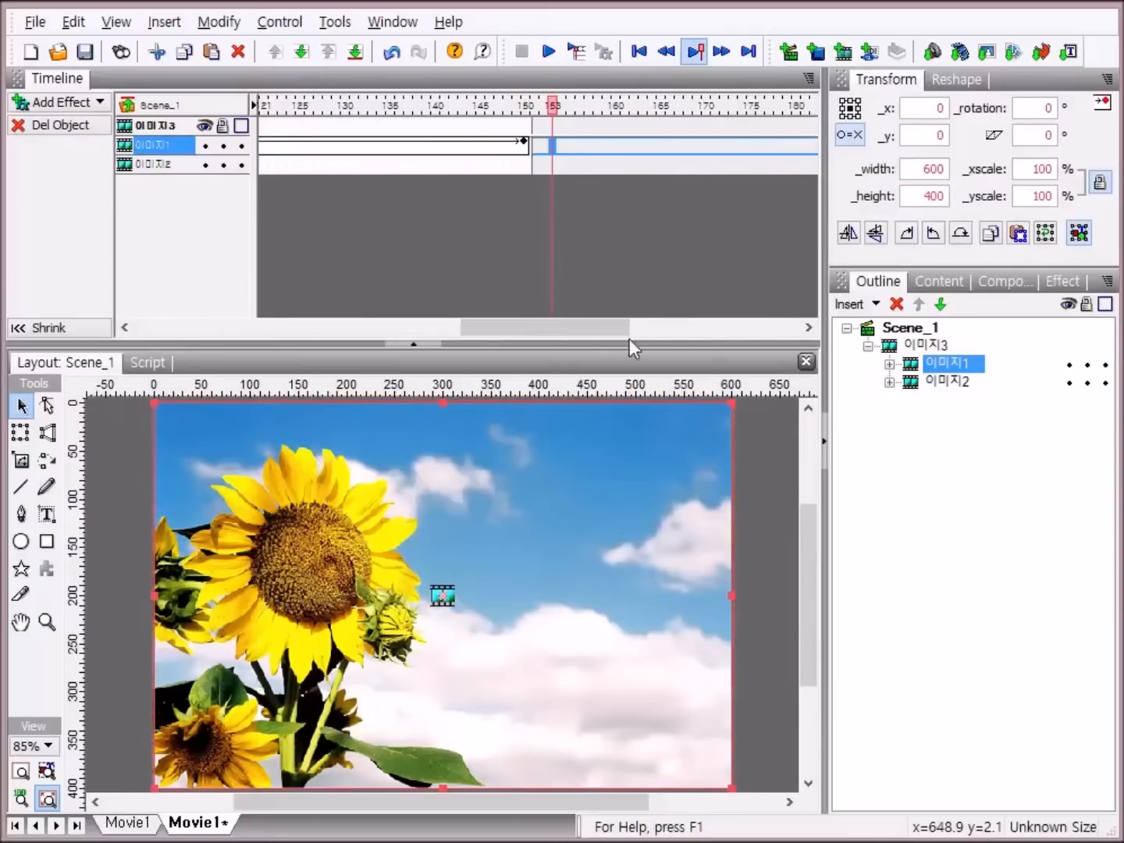
- Add a Place effect to 이미지1 at frame 350 of the 이미지3 timeline
{"action": "left_click_drag", "start_coordinate": [545, 333], "coordinate": [691, 320]}
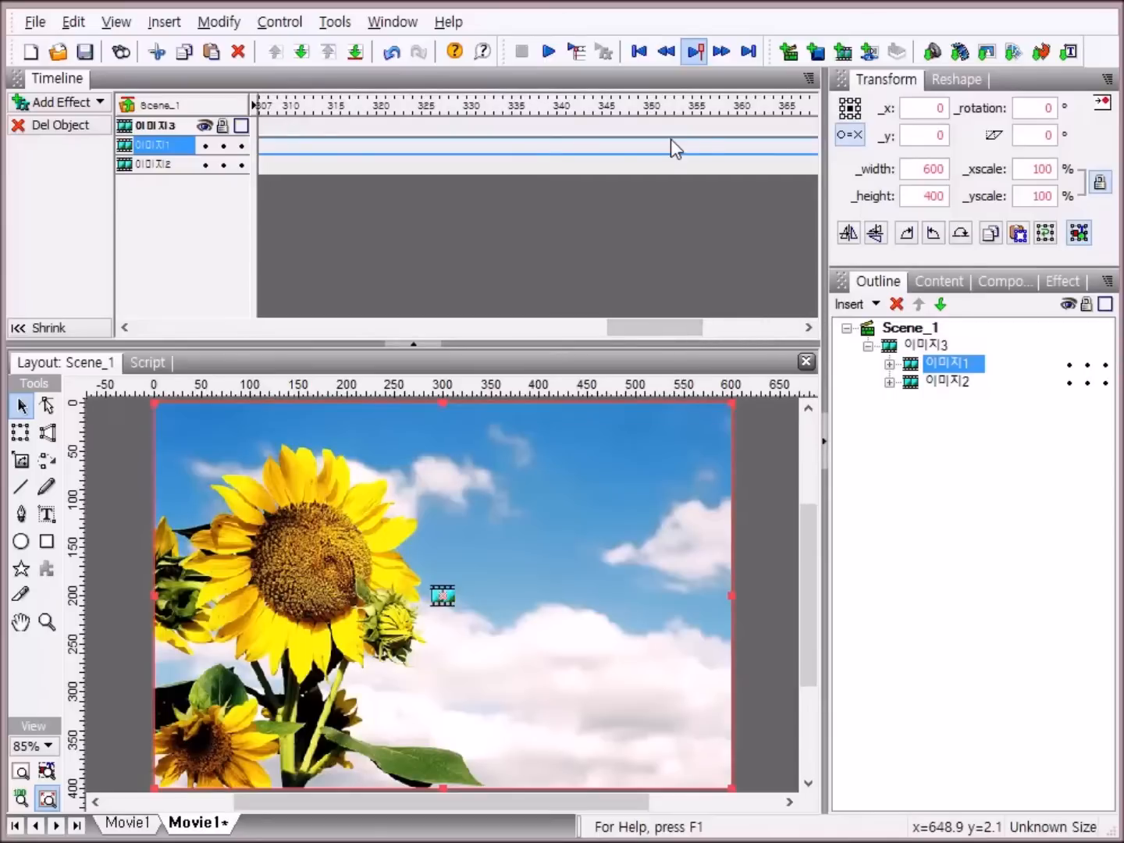
{"action": "left_click", "coordinate": [651, 147]}
{"action": "right_click", "coordinate": [650, 147]}
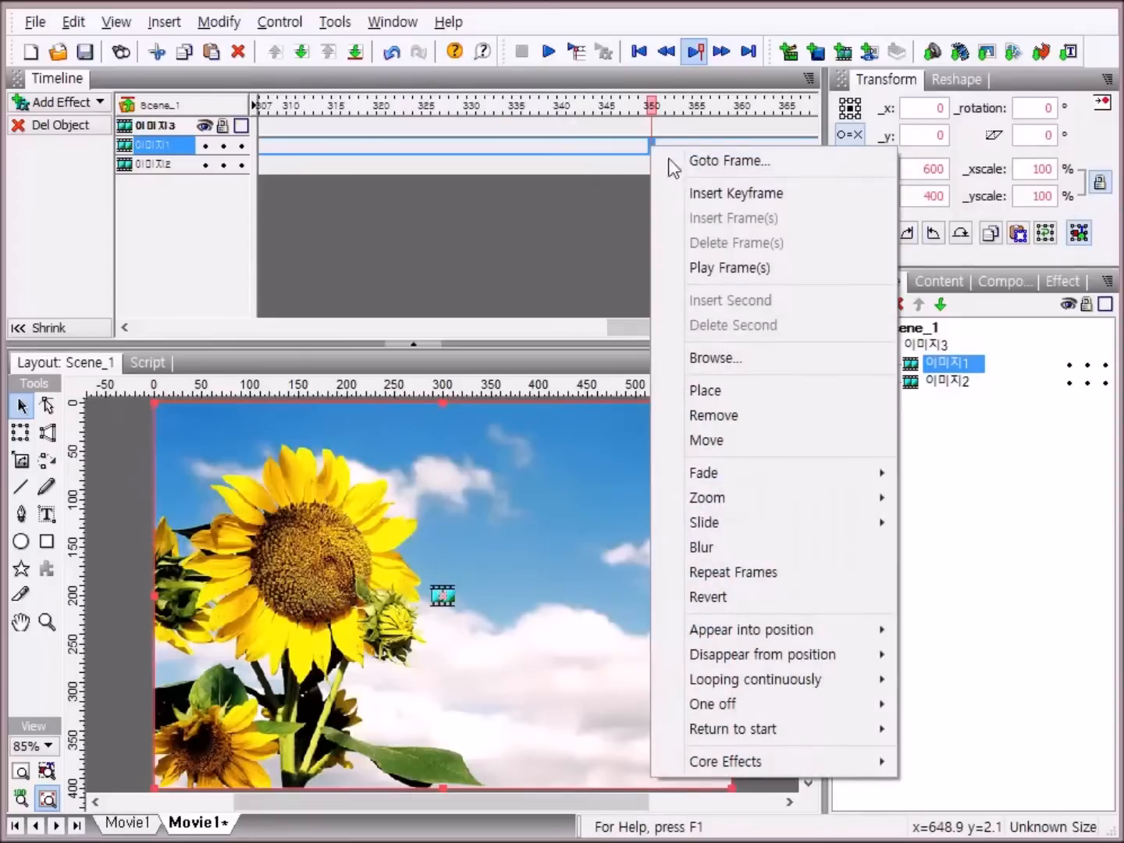
{"action": "left_click", "coordinate": [732, 389]}
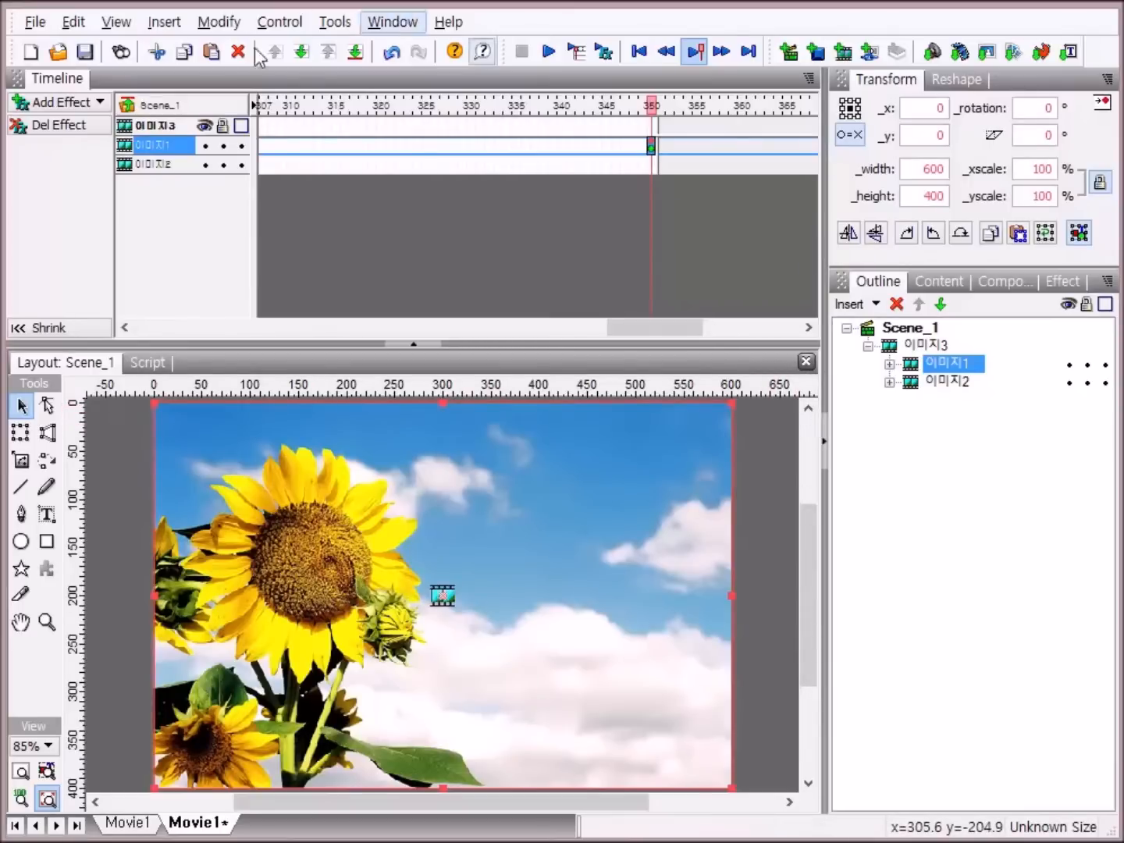
- Enable filters on 이미지1's 150-frame Move effect and add a Color Matrix filter
{"action": "left_click_drag", "start_coordinate": [623, 327], "coordinate": [313, 411]}
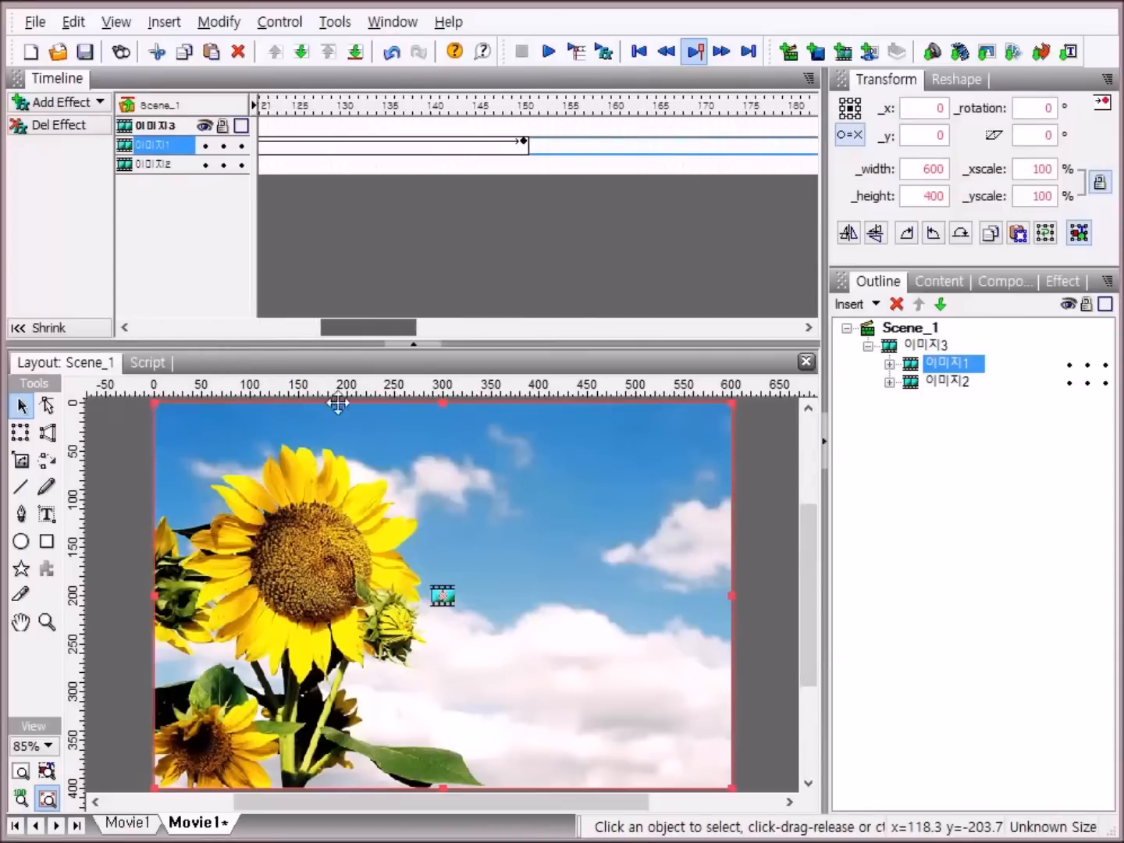
{"action": "left_click", "coordinate": [461, 147]}
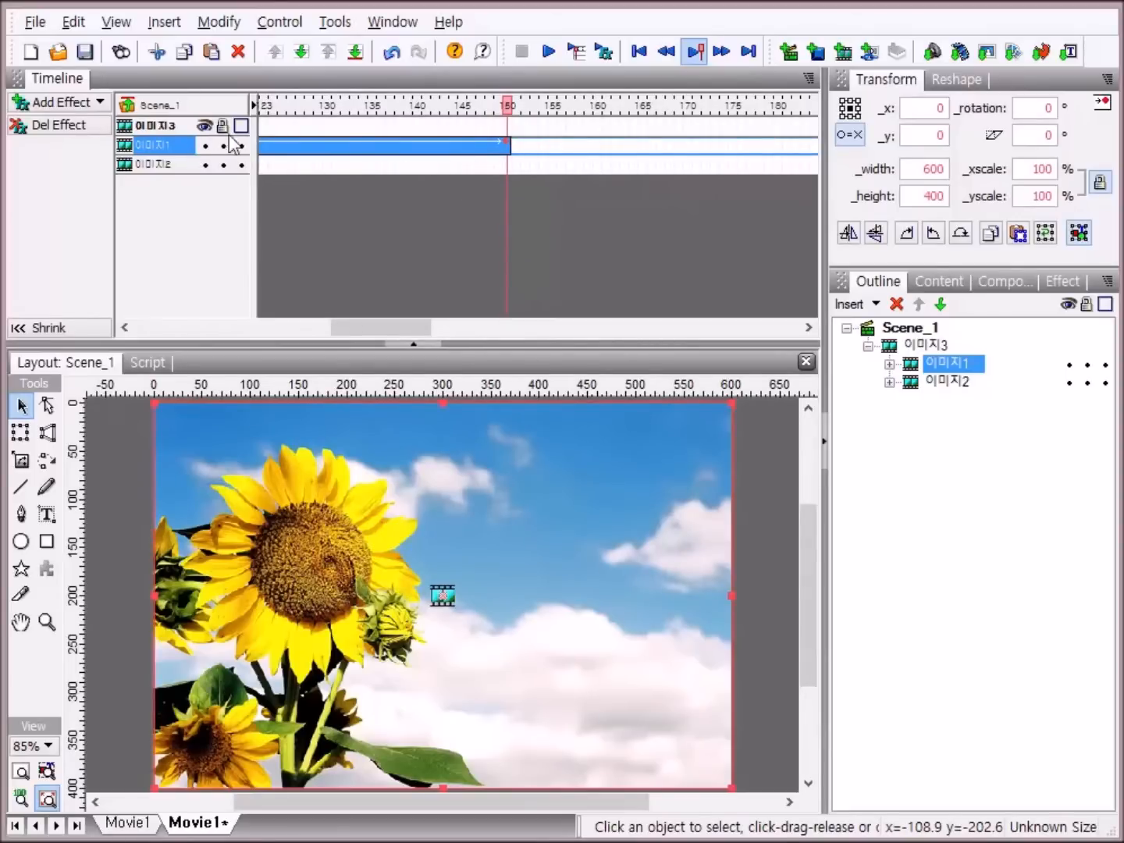
{"action": "left_click", "coordinate": [460, 146]}
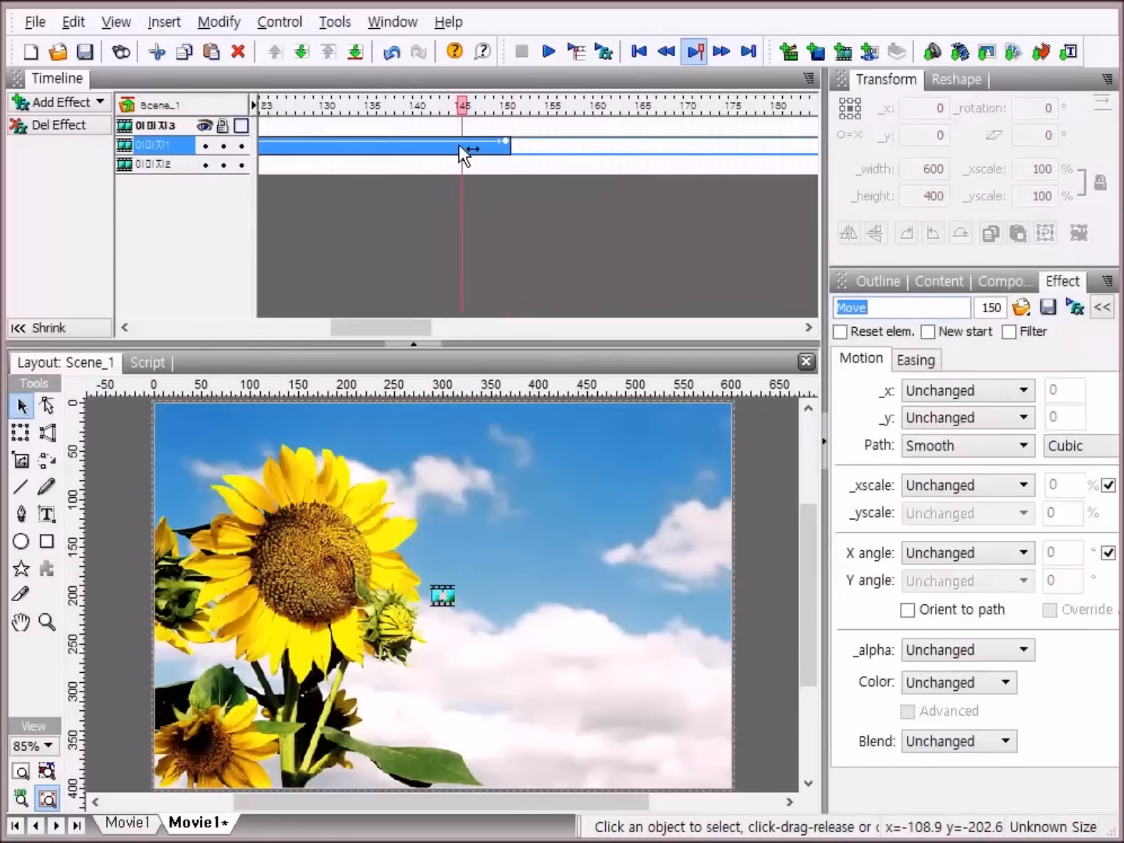
{"action": "left_click", "coordinate": [1010, 334]}
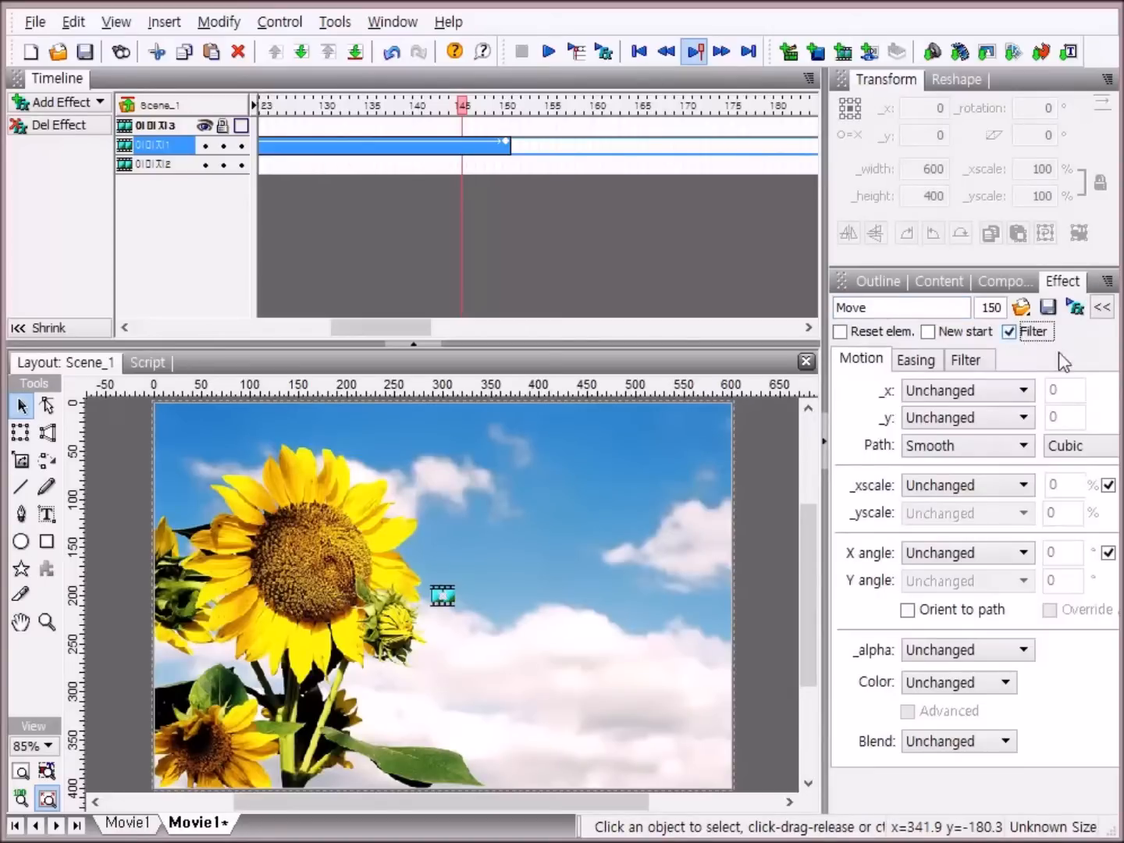
{"action": "left_click", "coordinate": [977, 360]}
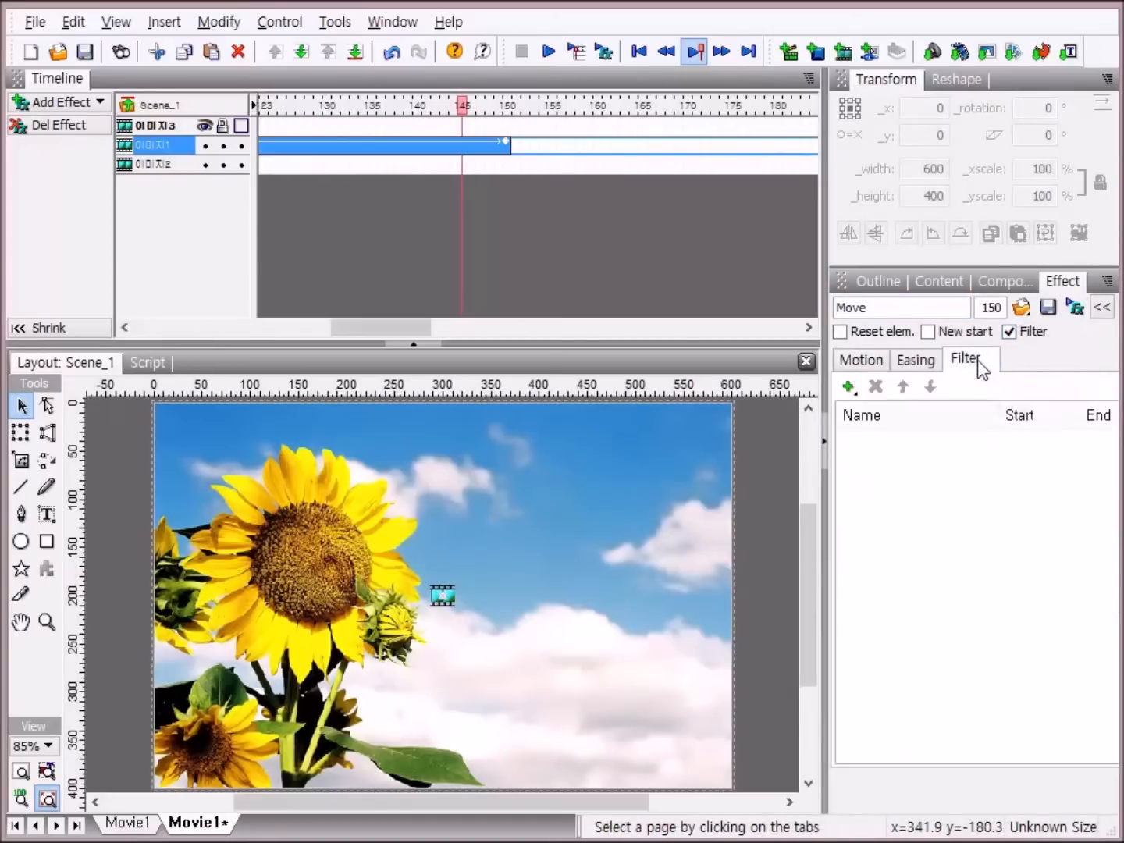
{"action": "left_click", "coordinate": [848, 389]}
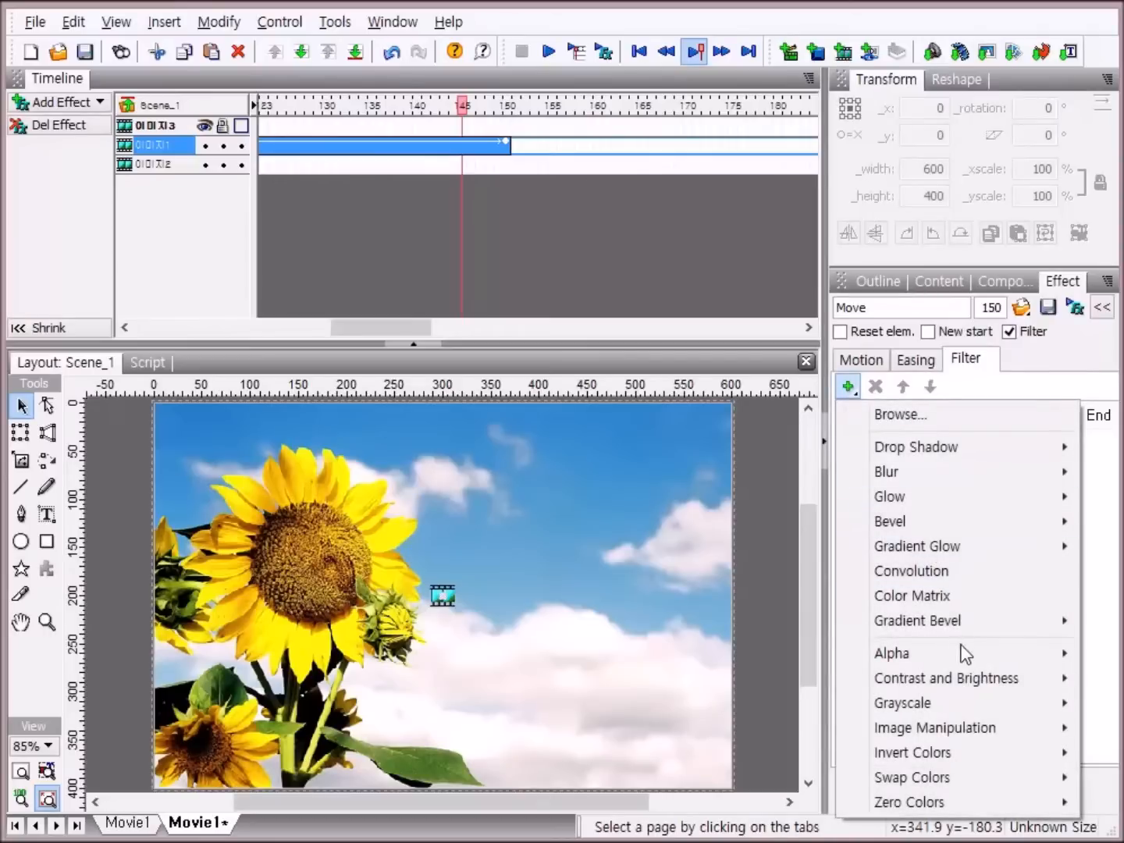
{"action": "left_click", "coordinate": [961, 603]}
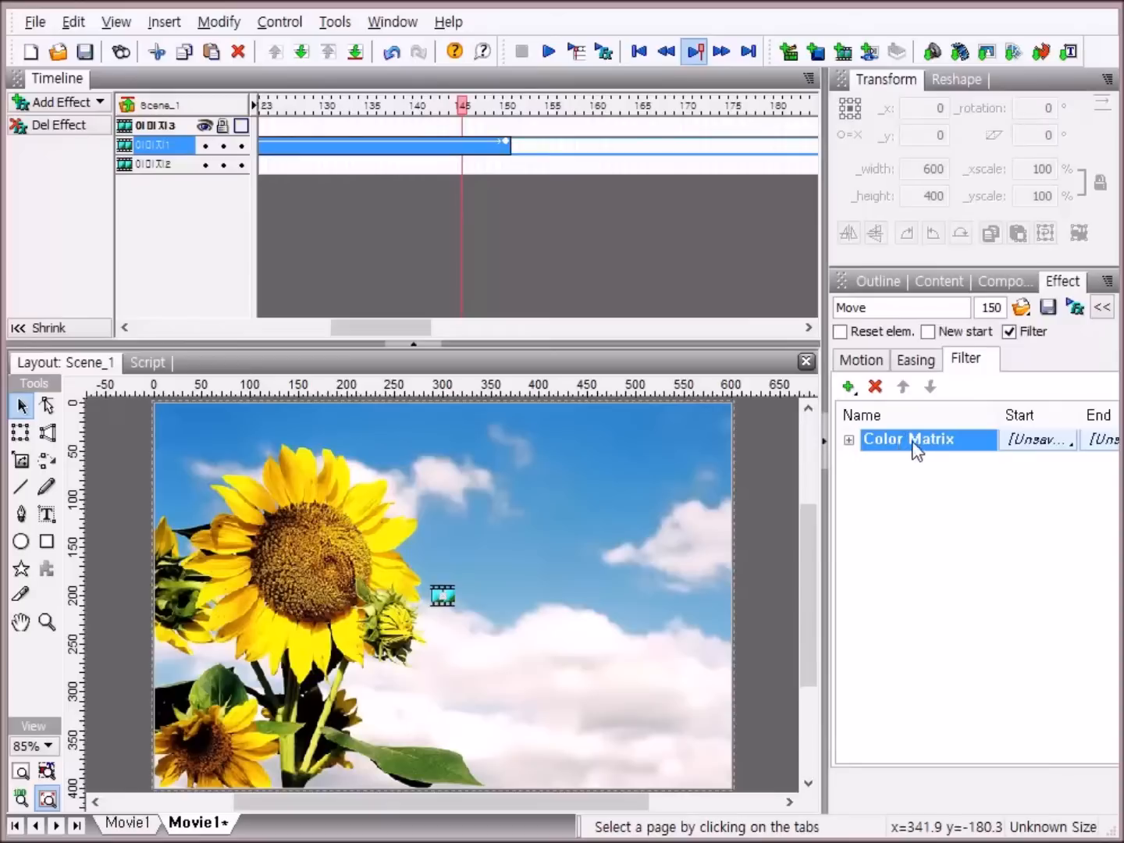
- In the Color Matrix's alpha (A') equation, set the R weight to -3 for both start and end
{"action": "left_click", "coordinate": [848, 441]}
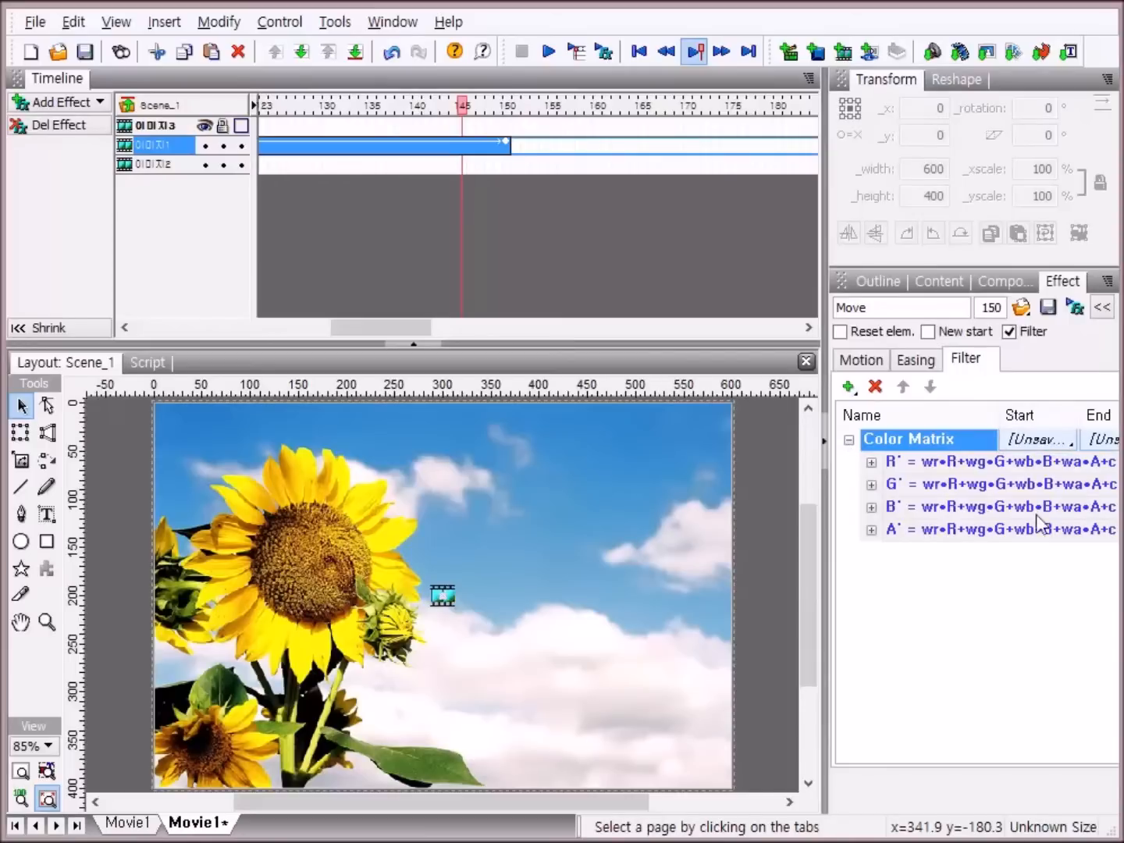
{"action": "left_click", "coordinate": [871, 531]}
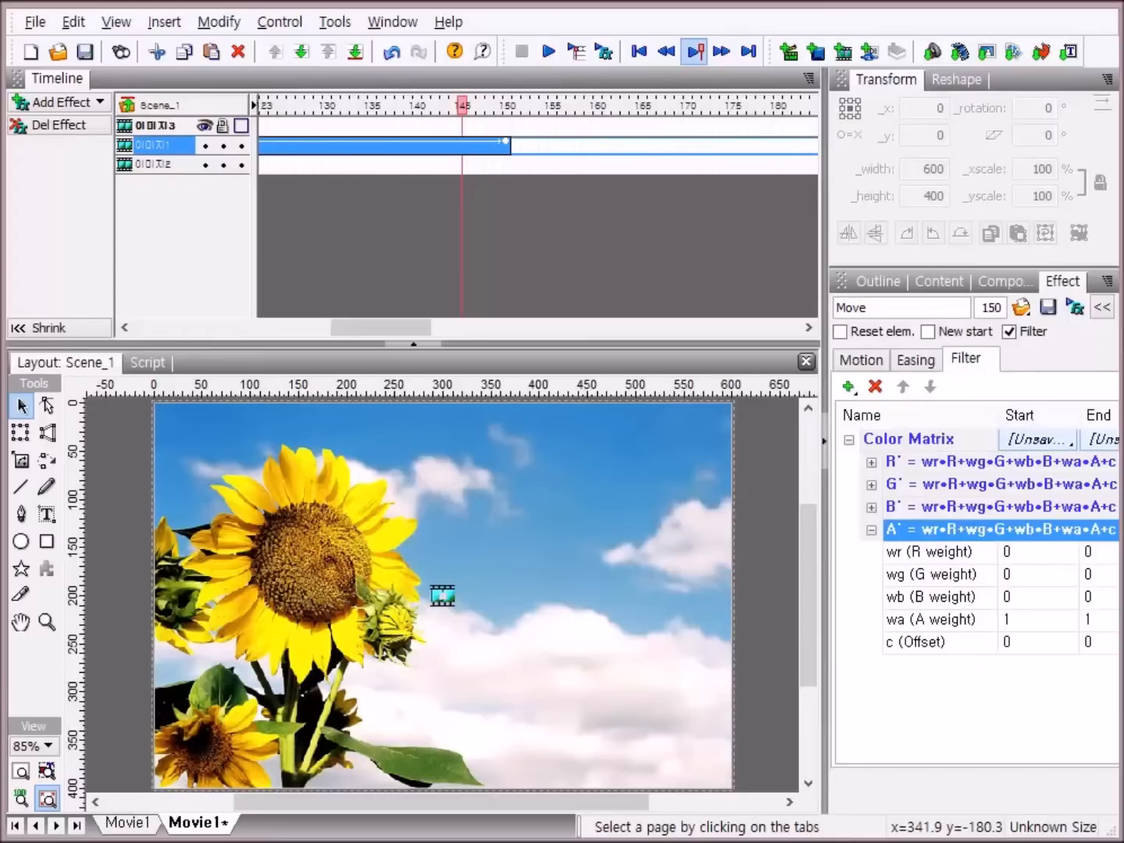
{"action": "left_click", "coordinate": [1016, 553]}
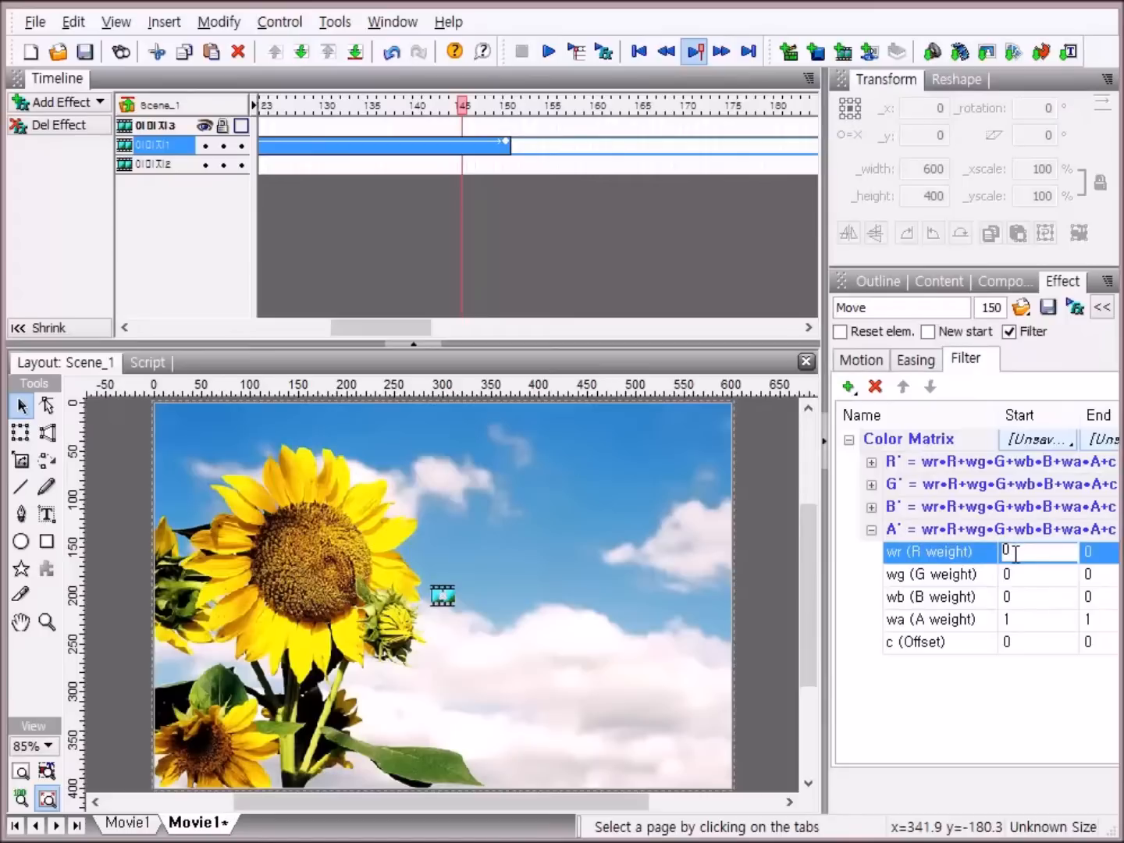
{"action": "key", "text": "BackSpace"}
{"action": "type", "text": "-3"}
{"action": "left_click", "coordinate": [1102, 552]}
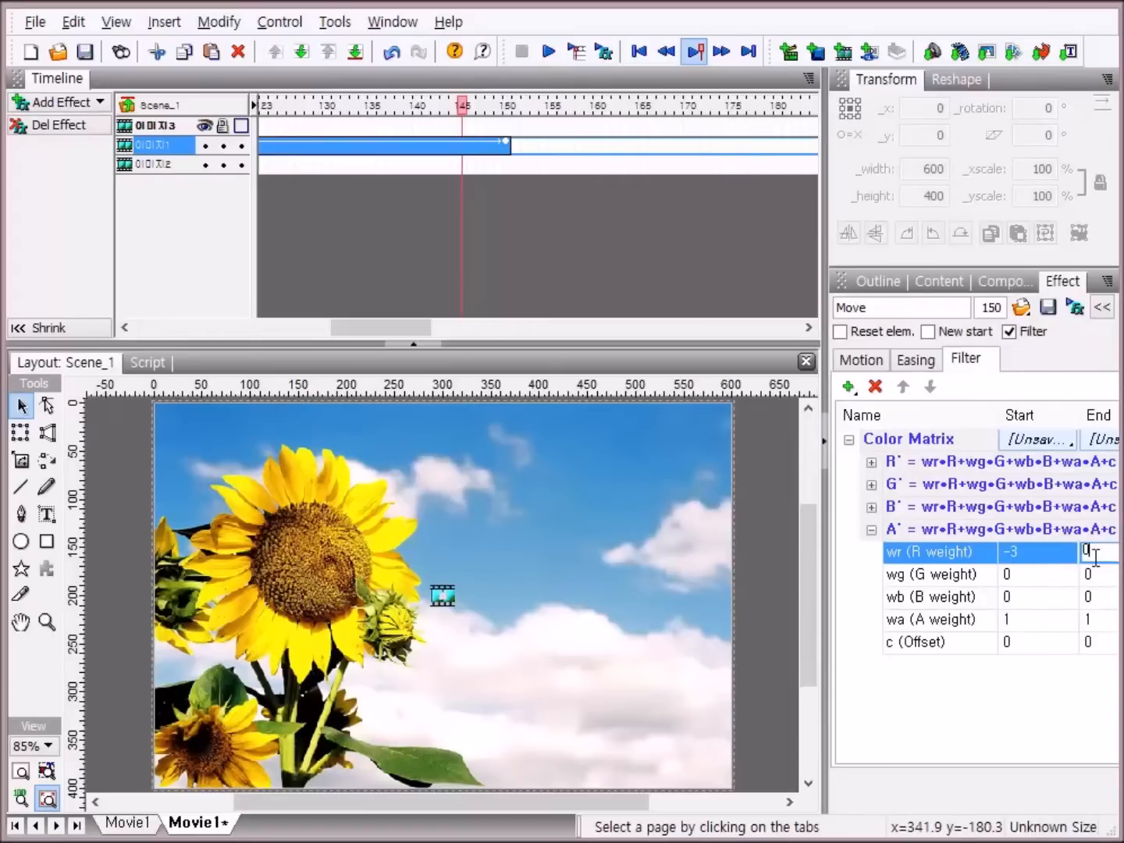
{"action": "type", "text": "₩"}
{"action": "key", "text": "BackSpace"}
{"action": "key", "text": "BackSpace"}
{"action": "type", "text": "-3"}
- Set the alpha equation's G weight to -3 for both start and end
{"action": "left_click", "coordinate": [1021, 577]}
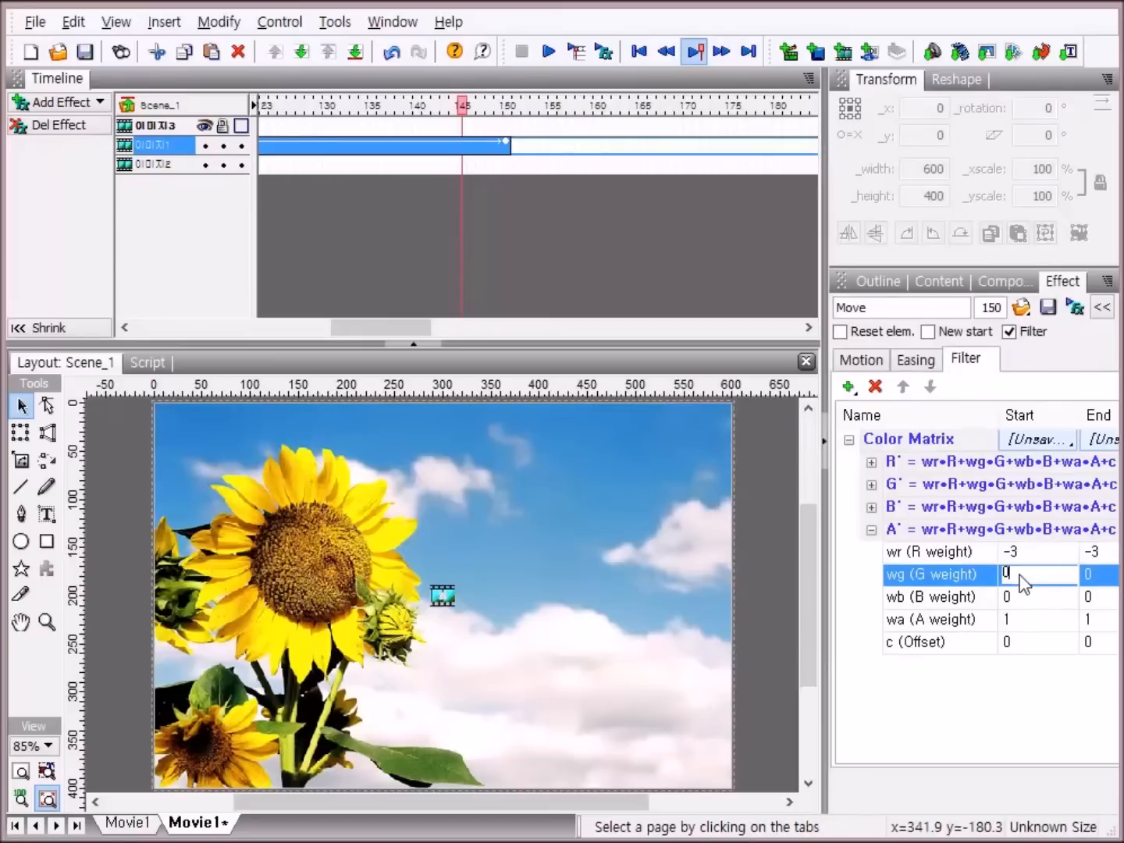
{"action": "key", "text": "BackSpace"}
{"action": "type", "text": "-3"}
{"action": "left_click", "coordinate": [1102, 575]}
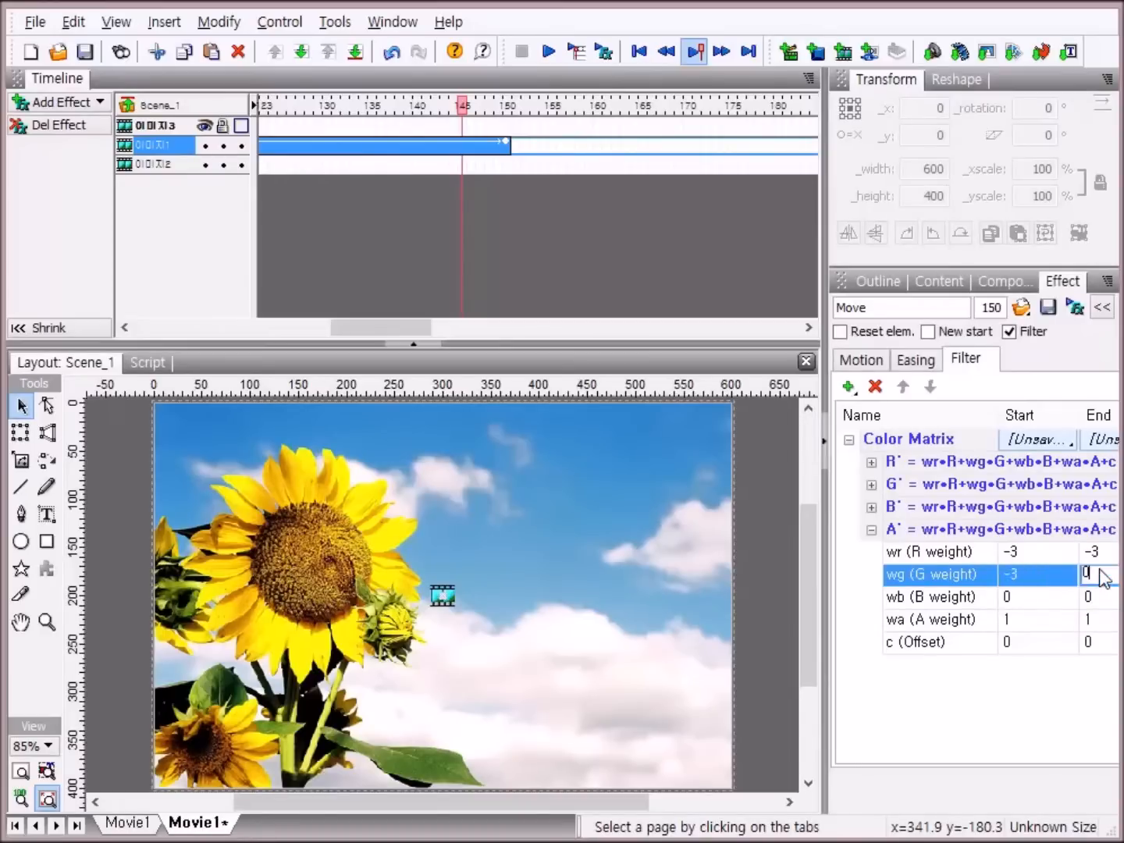
{"action": "key", "text": "BackSpace"}
{"action": "type", "text": "-3"}
- Set the alpha equation's B weight to -3 for both start and end
{"action": "left_click", "coordinate": [1021, 605]}
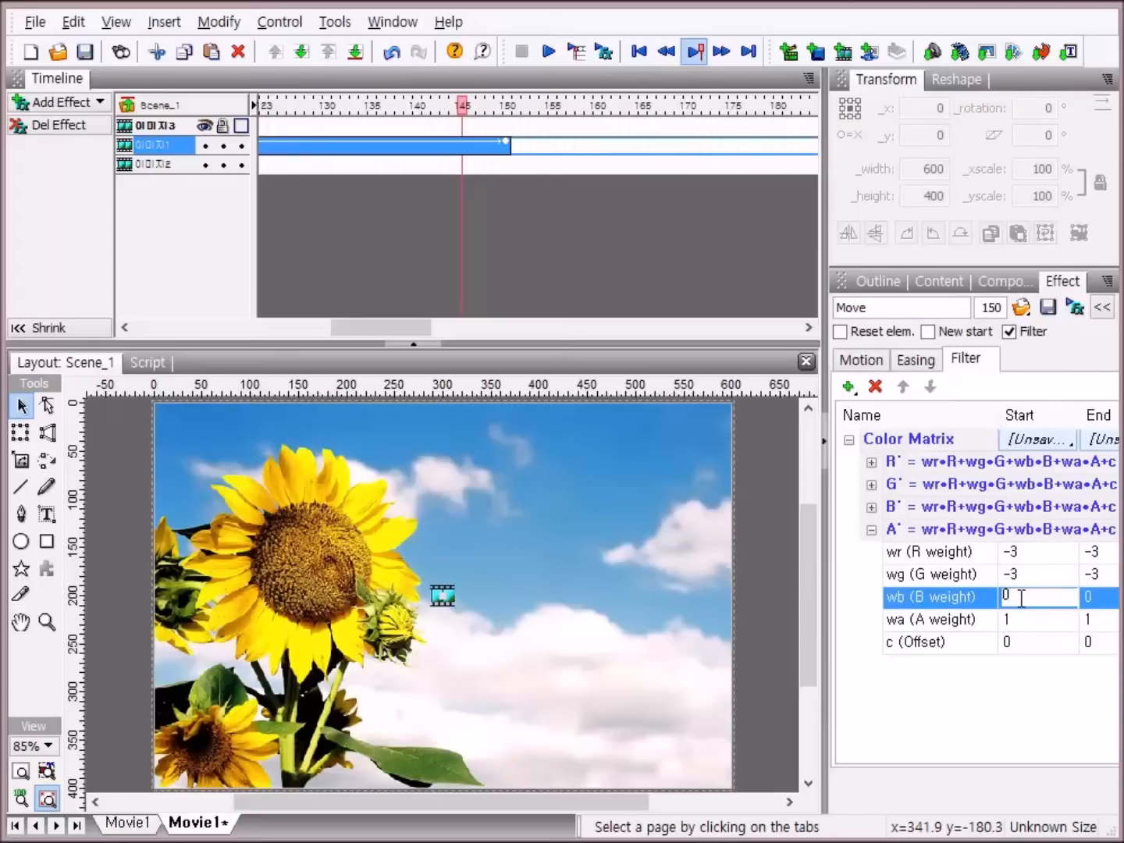
{"action": "key", "text": "BackSpace"}
{"action": "type", "text": "-3"}
{"action": "left_click", "coordinate": [1103, 598]}
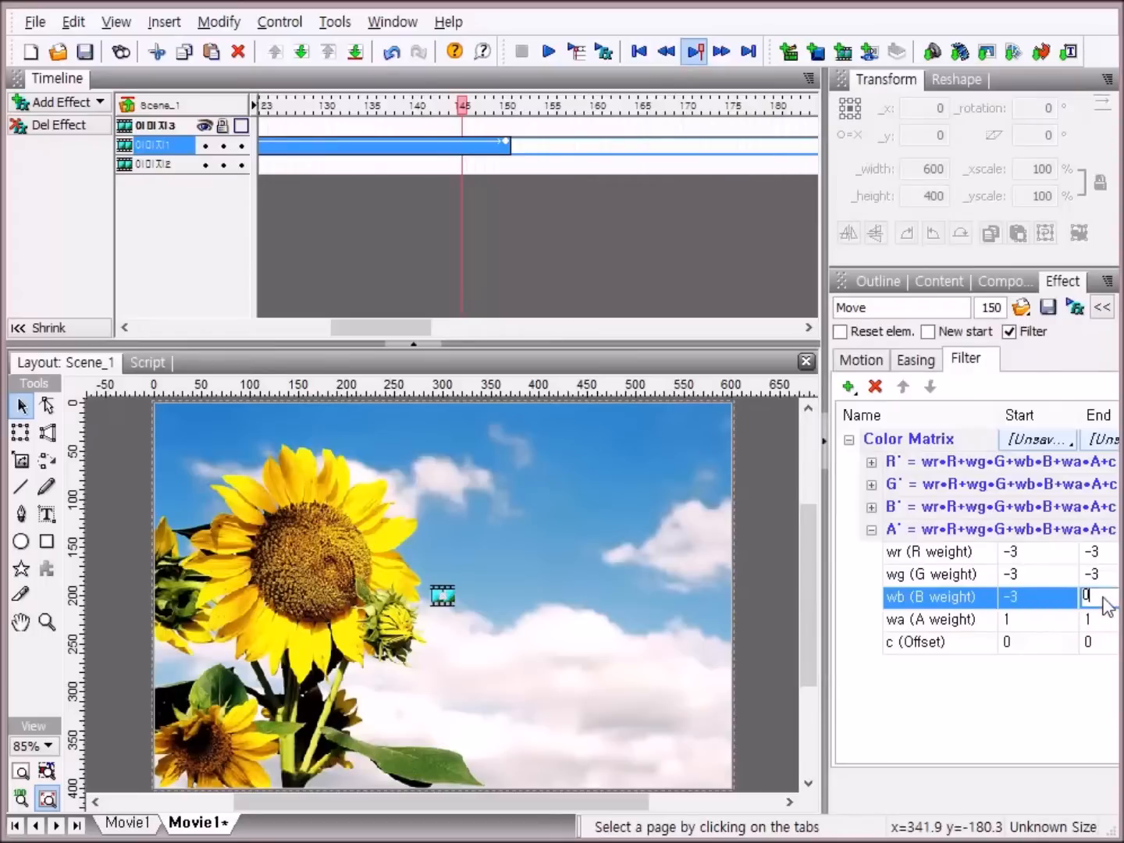
{"action": "key", "text": "BackSpace"}
{"action": "type", "text": "-3"}
{"action": "key", "text": "Return"}
- Set the alpha equation's A weight to 9 at the start and 0 at the end
{"action": "left_click", "coordinate": [1032, 620]}
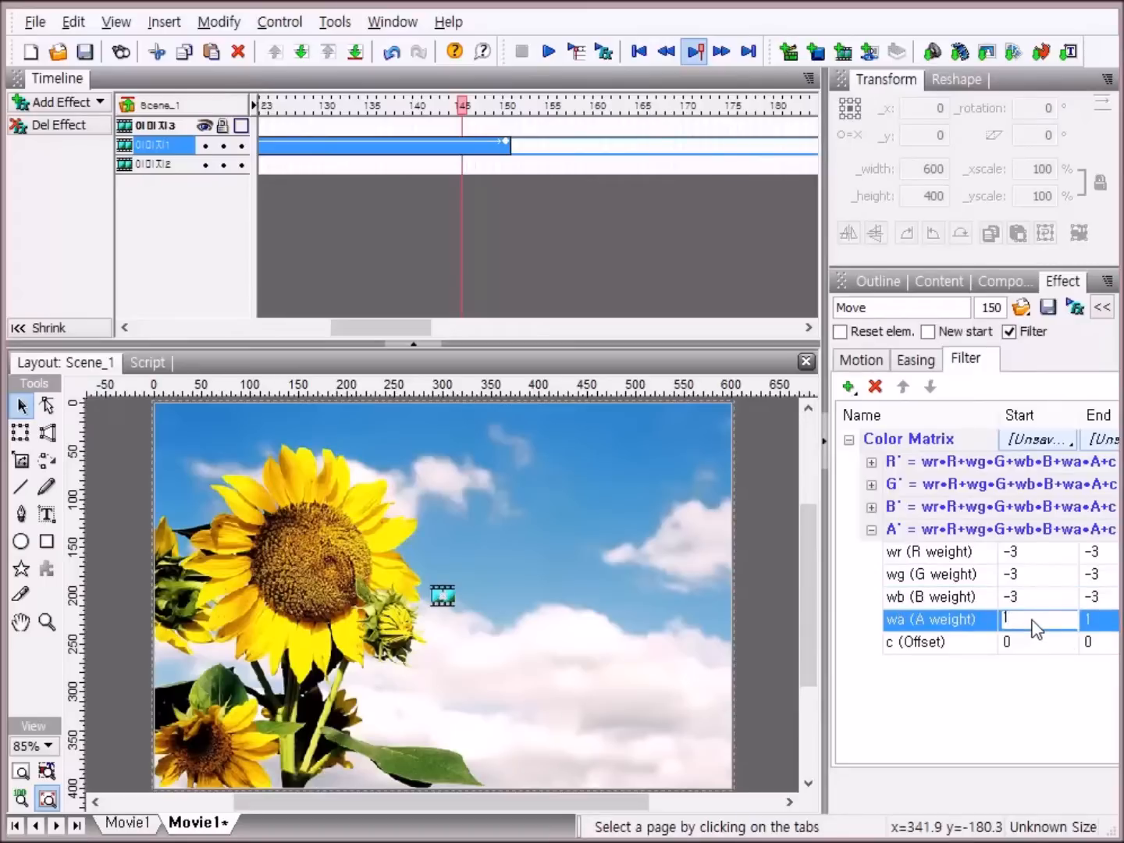
{"action": "key", "text": "BackSpace"}
{"action": "type", "text": "9"}
{"action": "left_click", "coordinate": [1092, 621]}
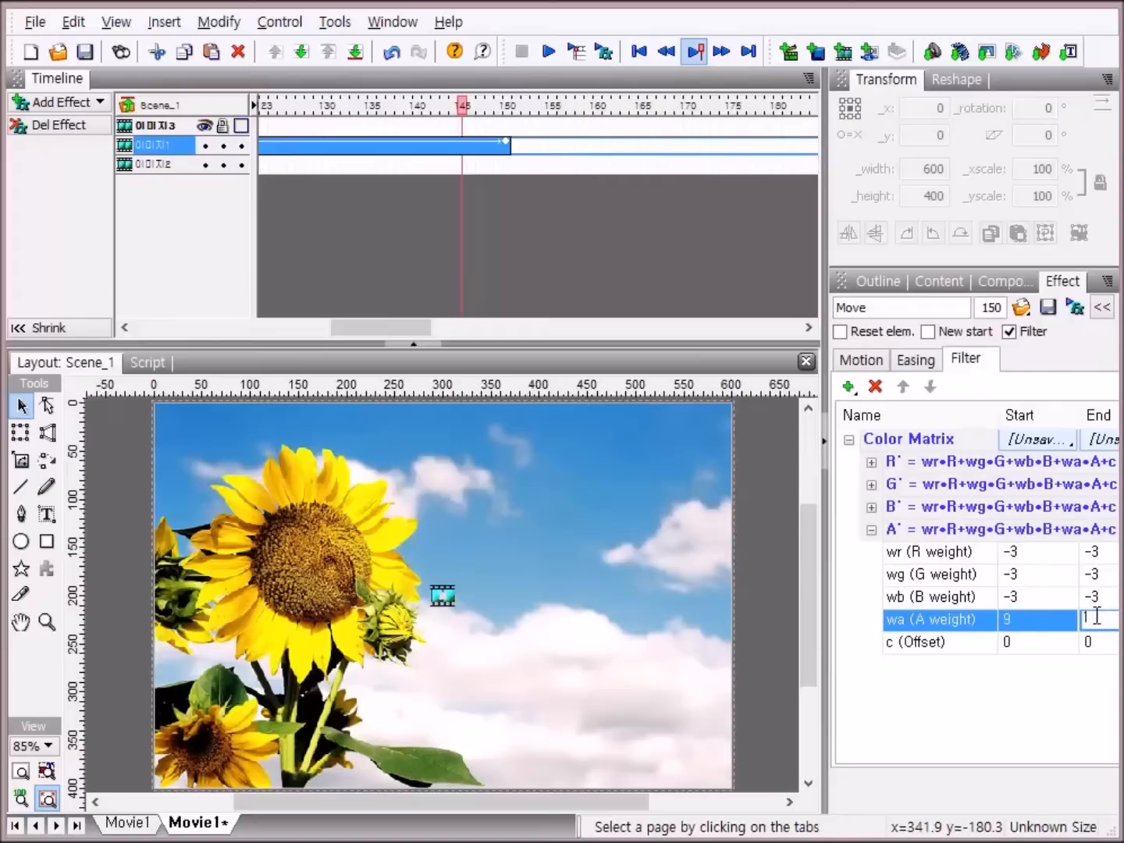
{"action": "type", "text": "0"}
- Set the alpha equation's start offset to 250 and return to the object outline
{"action": "left_click", "coordinate": [1015, 644]}
{"action": "key", "text": "BackSpace"}
{"action": "type", "text": "250"}
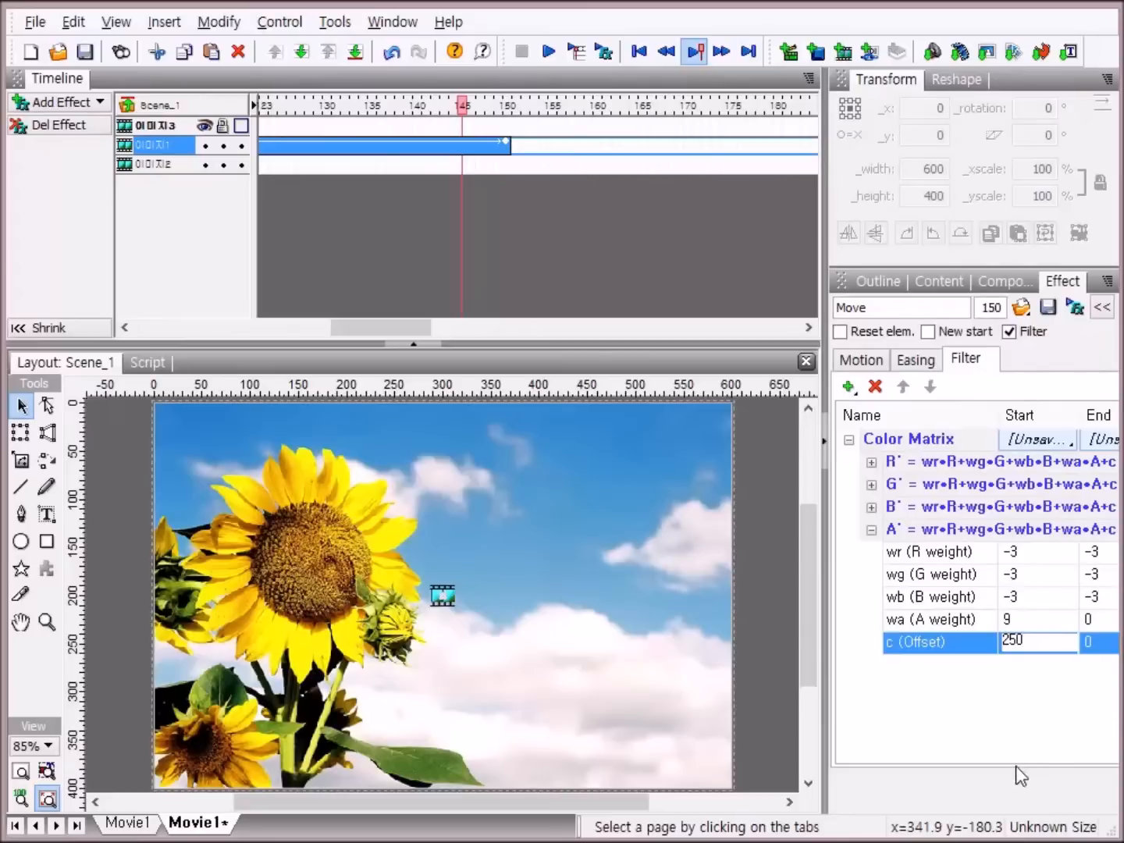
{"action": "left_click", "coordinate": [881, 282]}
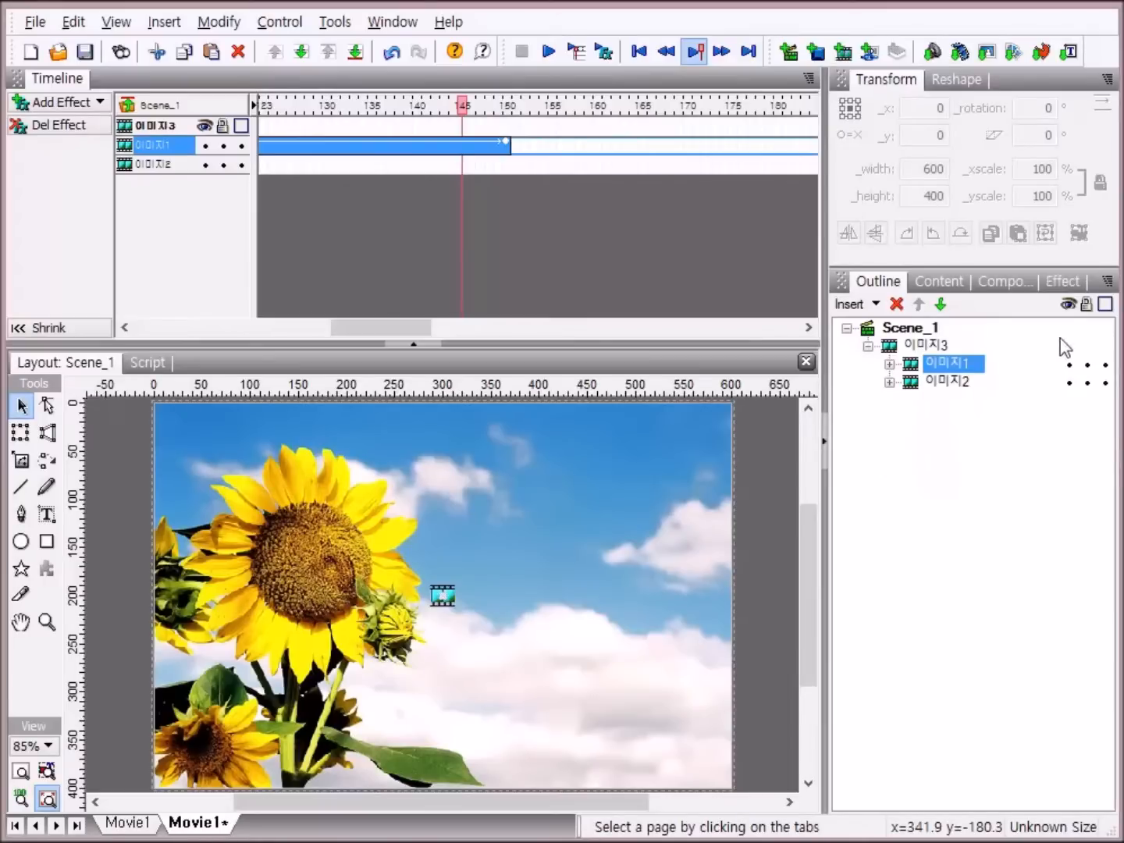
- Collapse the 이미지3 clip and group it as a new movie clip
{"action": "left_click", "coordinate": [868, 347]}
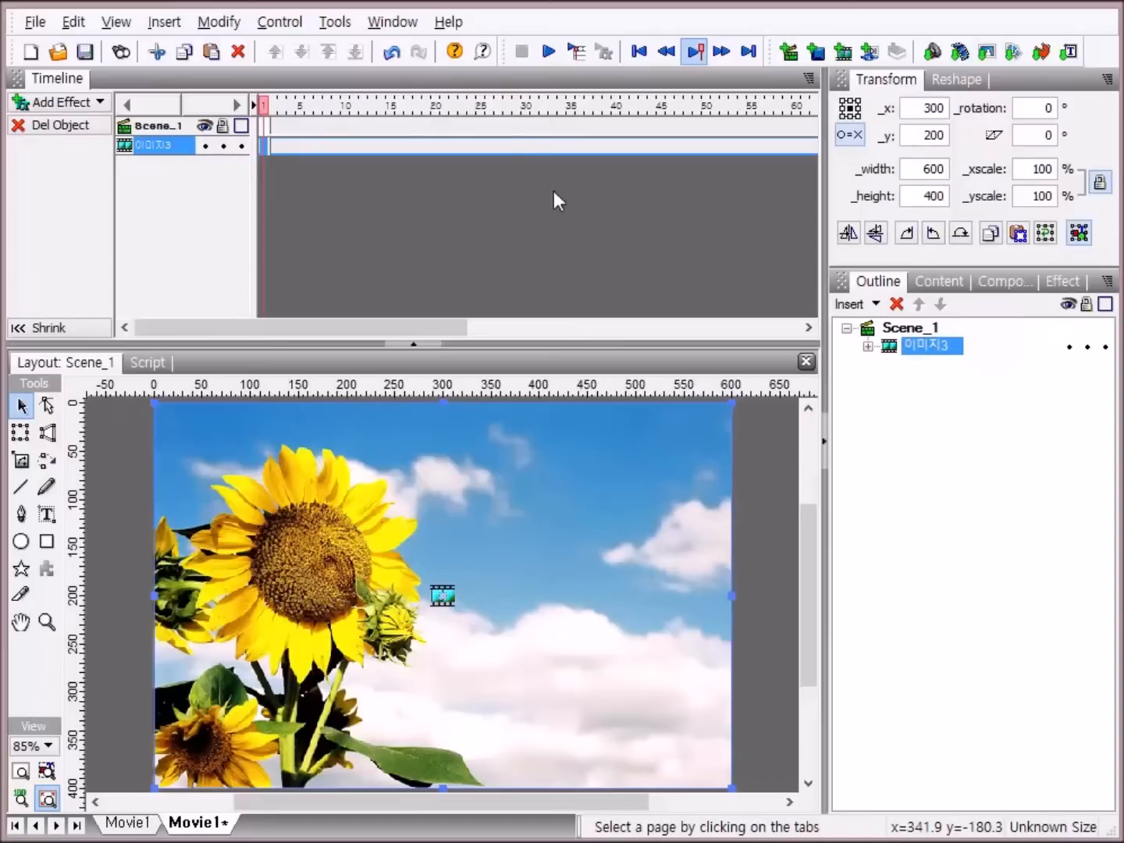
{"action": "left_click", "coordinate": [215, 24]}
{"action": "mouse_move", "coordinate": [254, 87]}
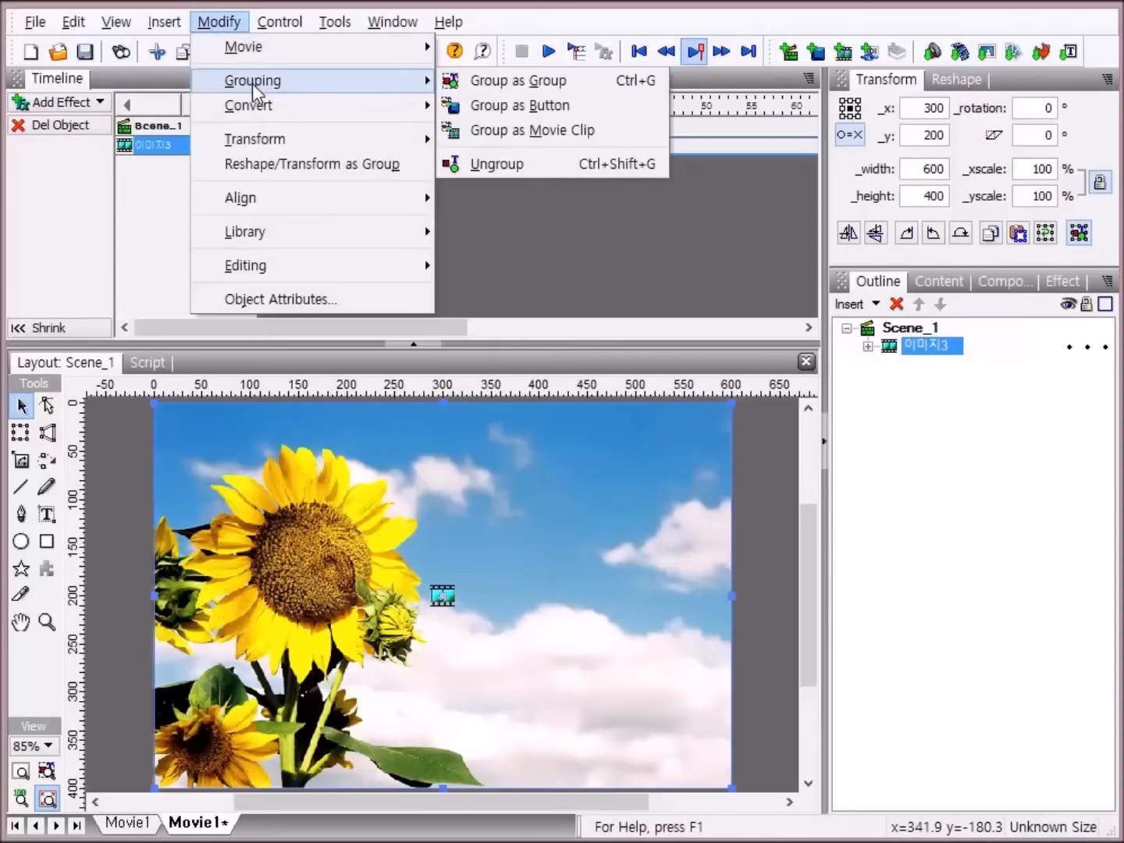
{"action": "left_click", "coordinate": [515, 130]}
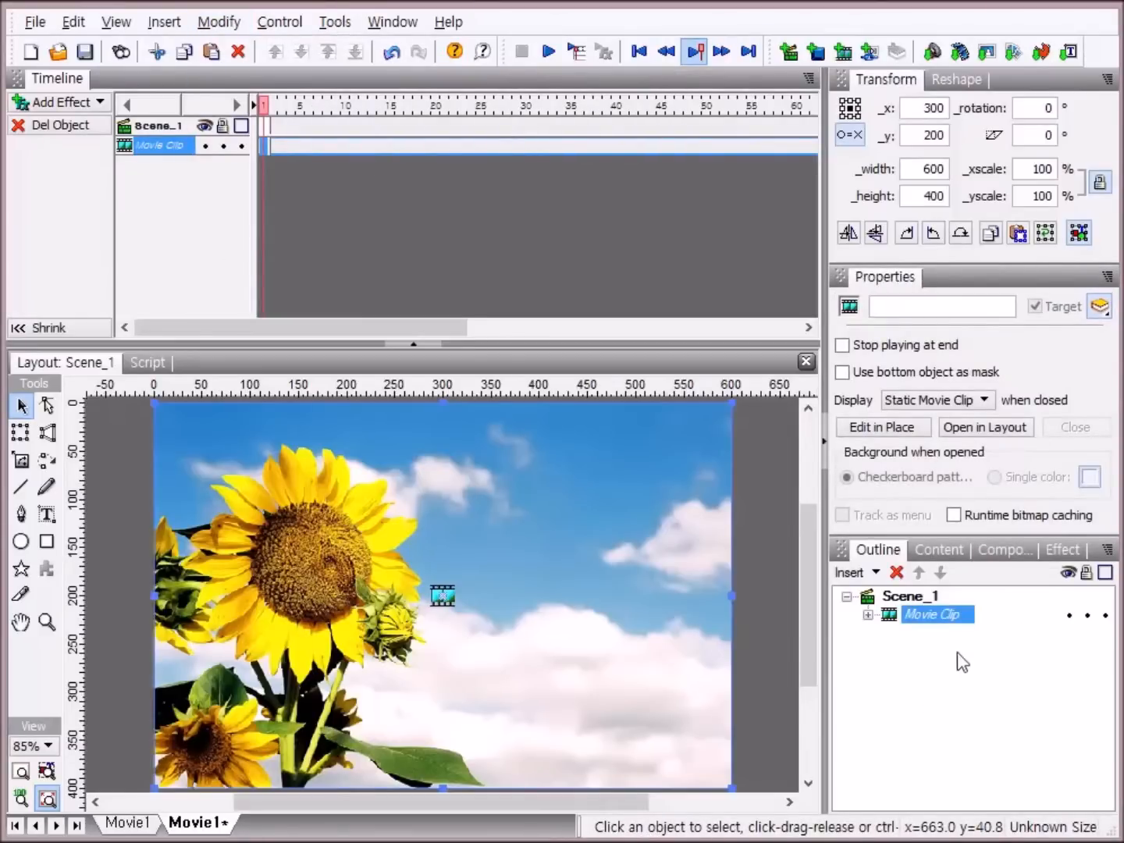
- Name the new movie clip around 이미지3 칼라메트릭스
{"action": "left_click", "coordinate": [921, 622]}
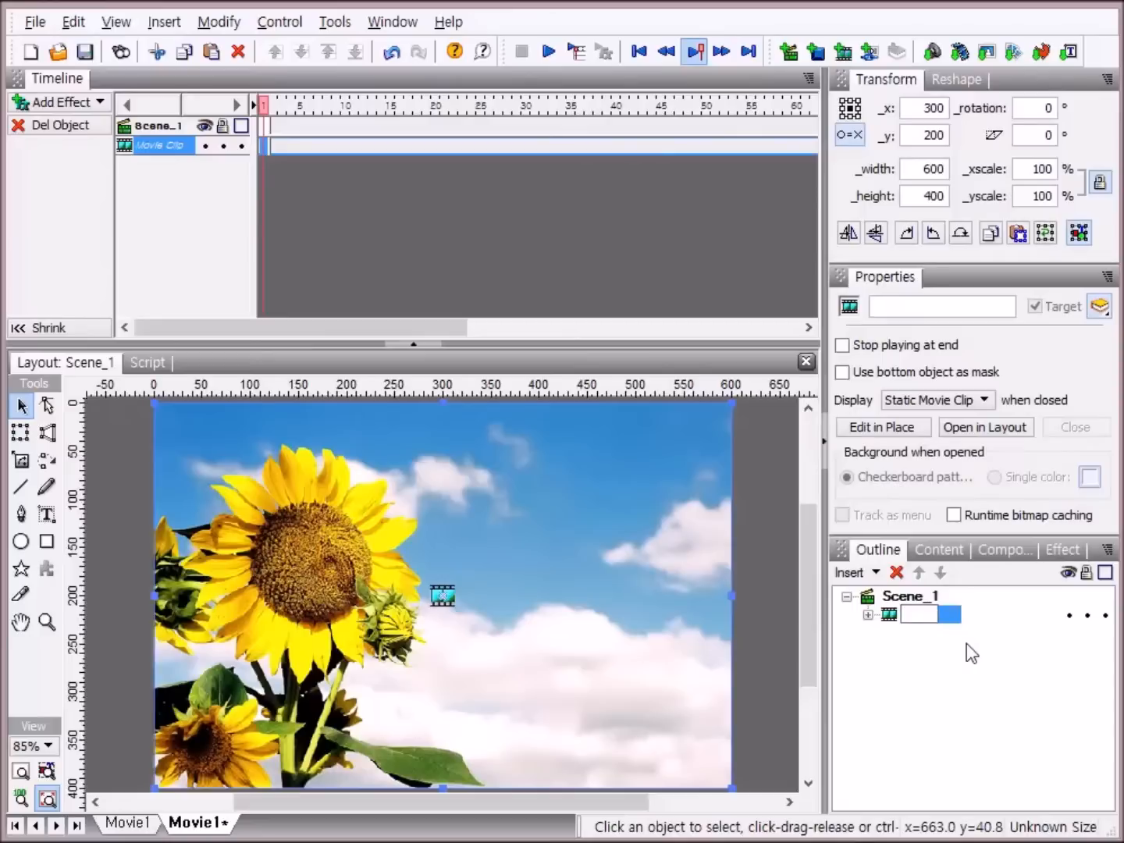
{"action": "type", "text": "ㅋ"}
{"action": "type", "text": "칼라데"}
{"action": "type", "text": "트"}
{"action": "type", "text": "리"}
{"action": "type", "text": "스"}
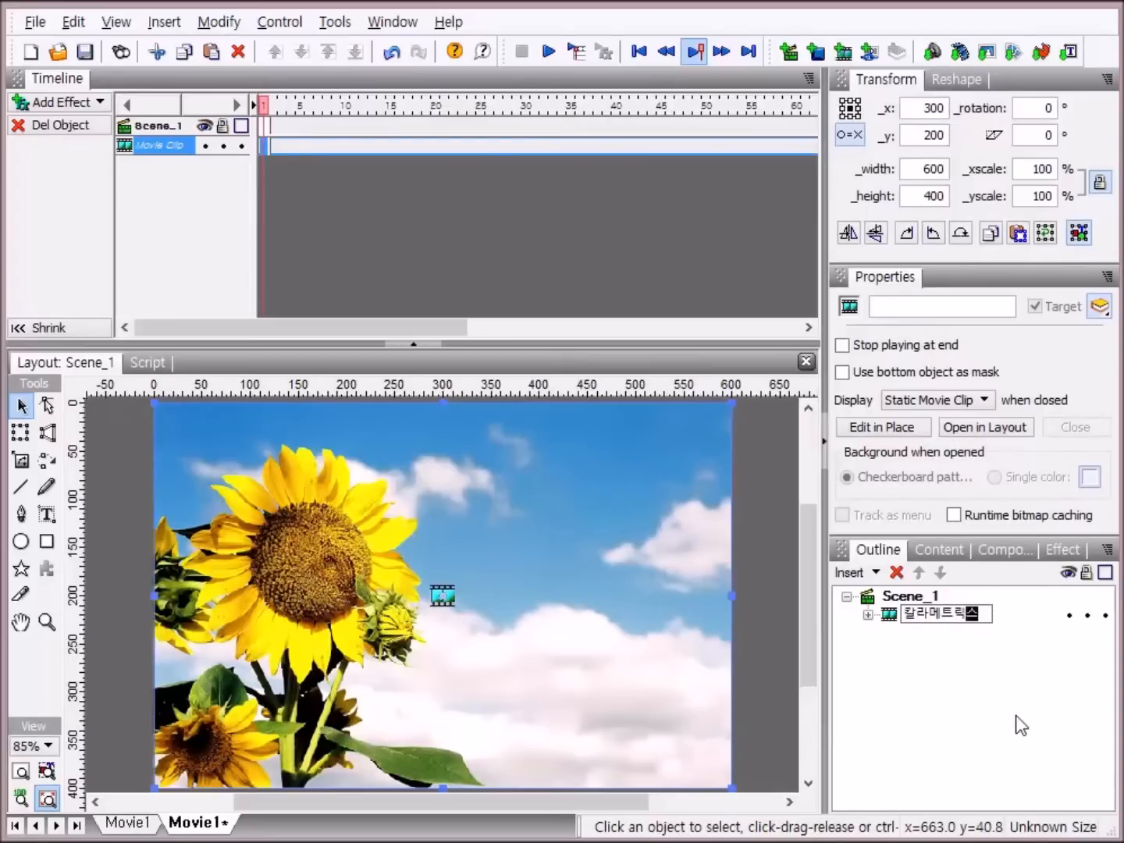
{"action": "key", "text": "Return"}
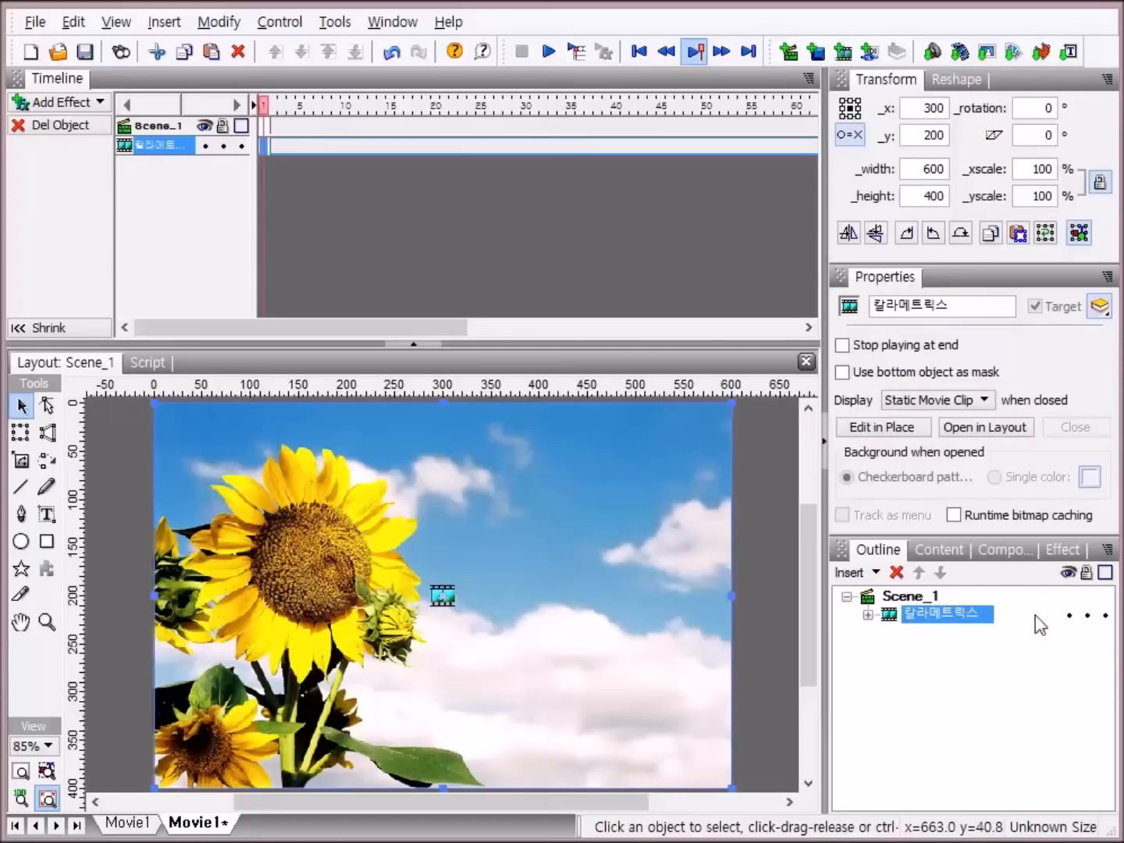
- Add a Move keyframe at frame 250 to the 이미지3 clip nested in 칼라메트릭스, scaling it to 120% in x and y
{"action": "left_click", "coordinate": [868, 615]}
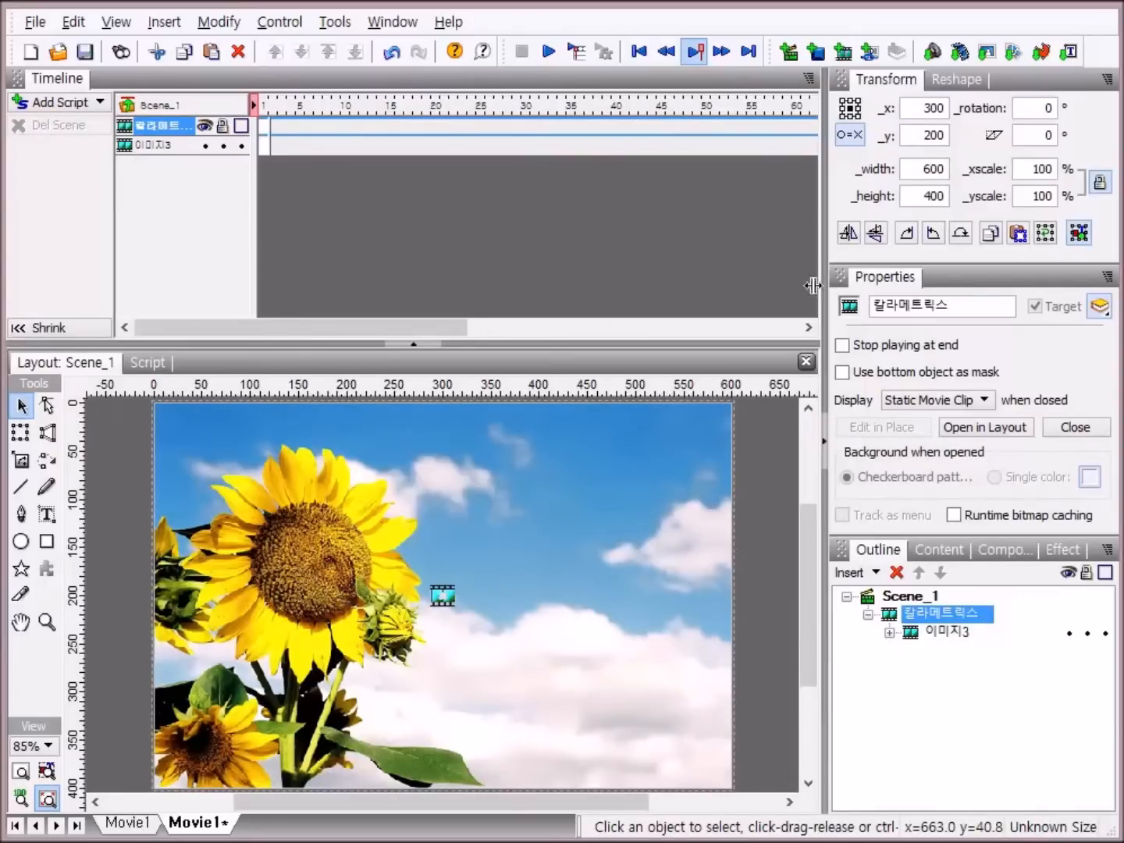
{"action": "left_click", "coordinate": [186, 144]}
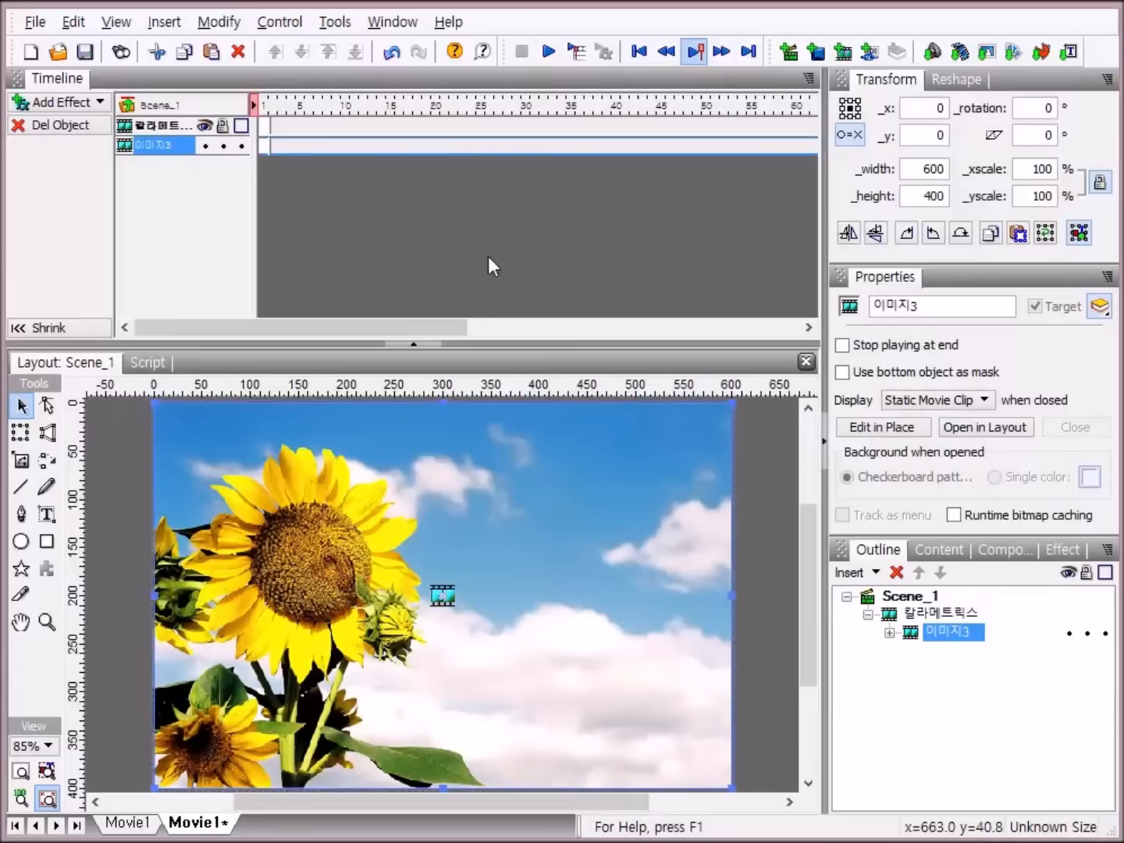
{"action": "left_click_drag", "start_coordinate": [434, 329], "coordinate": [482, 334]}
{"action": "left_click_drag", "start_coordinate": [699, 319], "coordinate": [702, 318]}
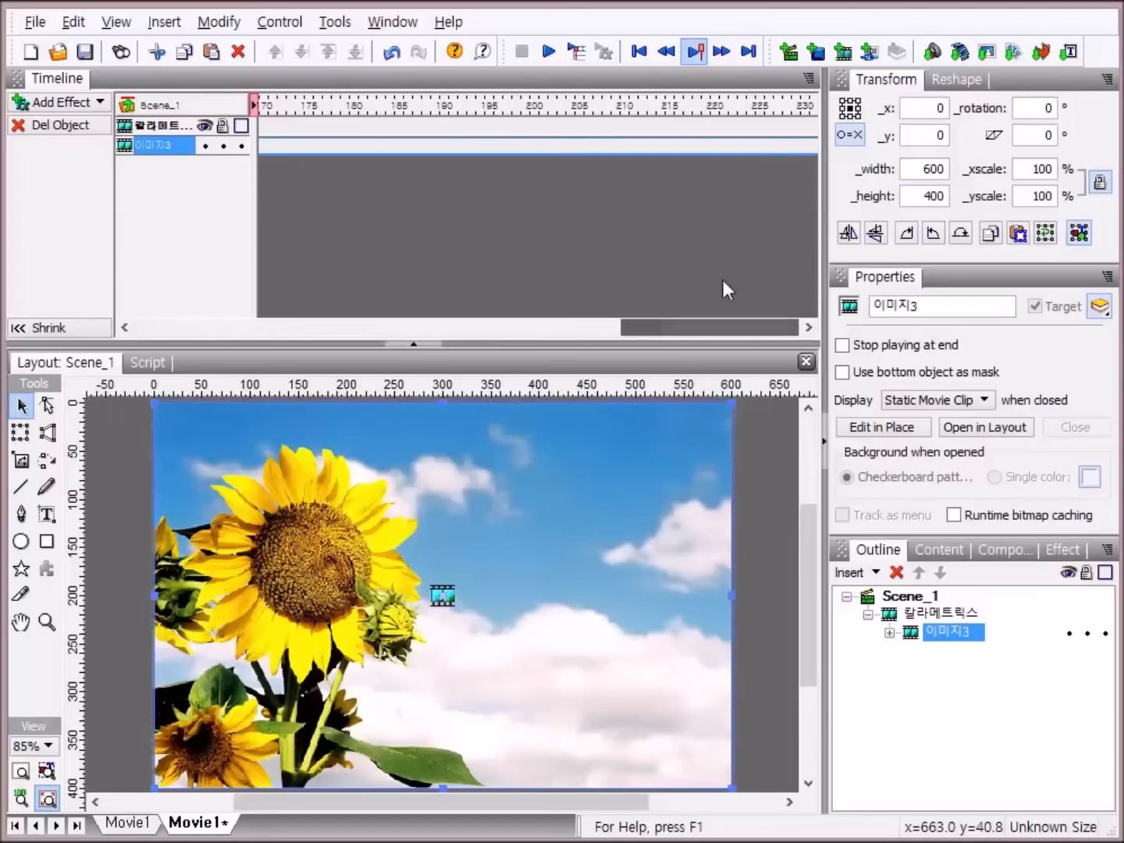
{"action": "left_click_drag", "start_coordinate": [564, 342], "coordinate": [560, 263]}
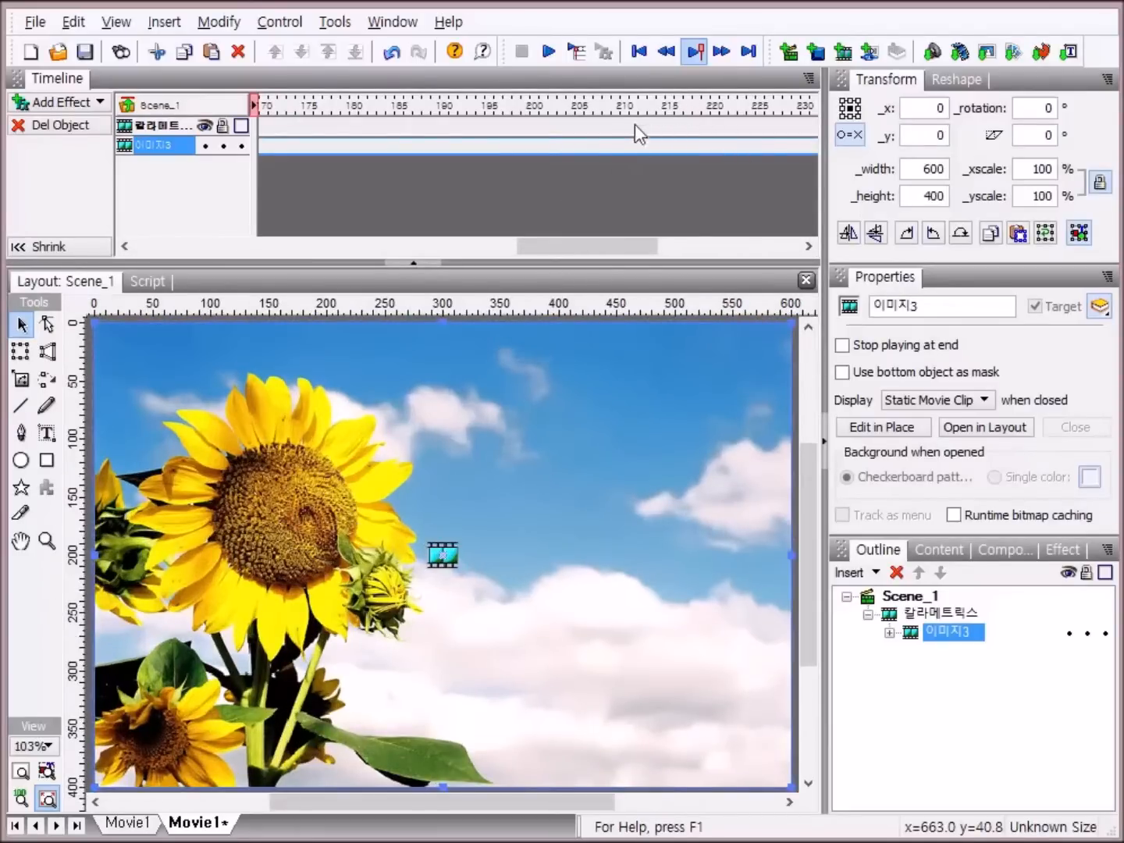
{"action": "left_click_drag", "start_coordinate": [620, 250], "coordinate": [716, 243]}
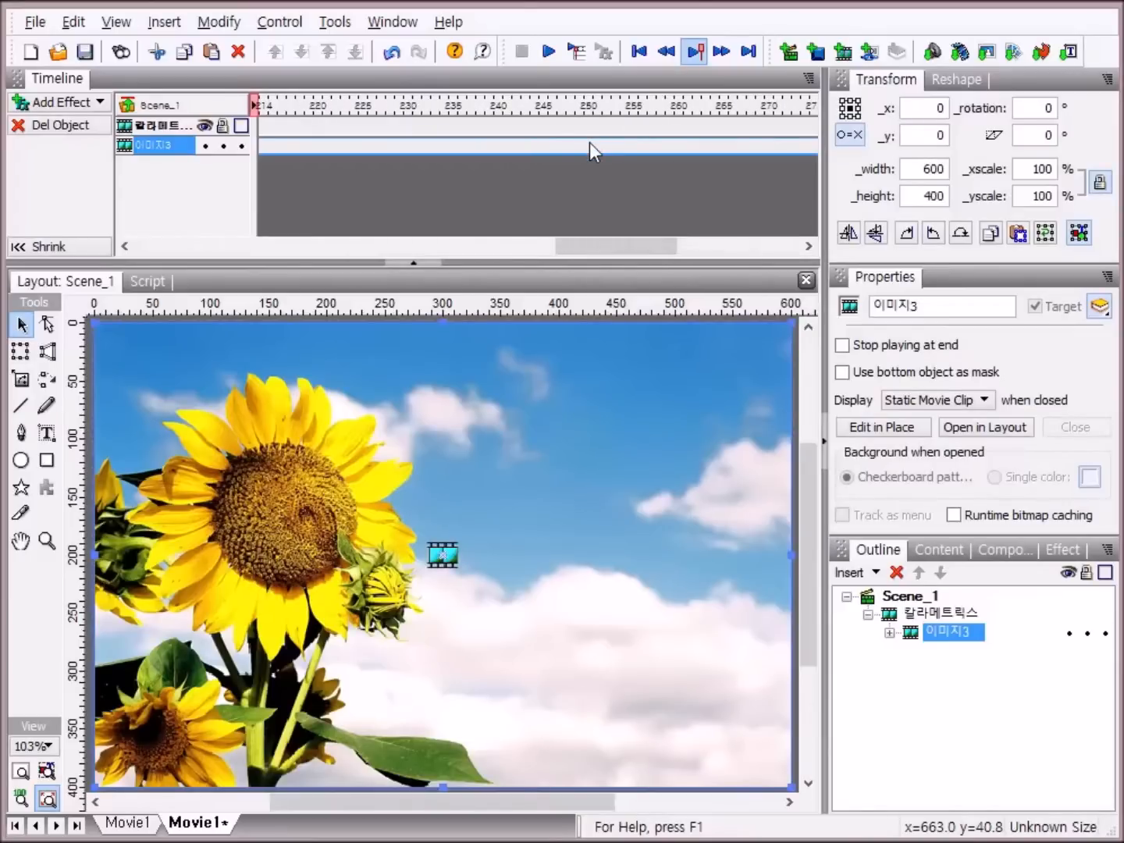
{"action": "left_click", "coordinate": [589, 143]}
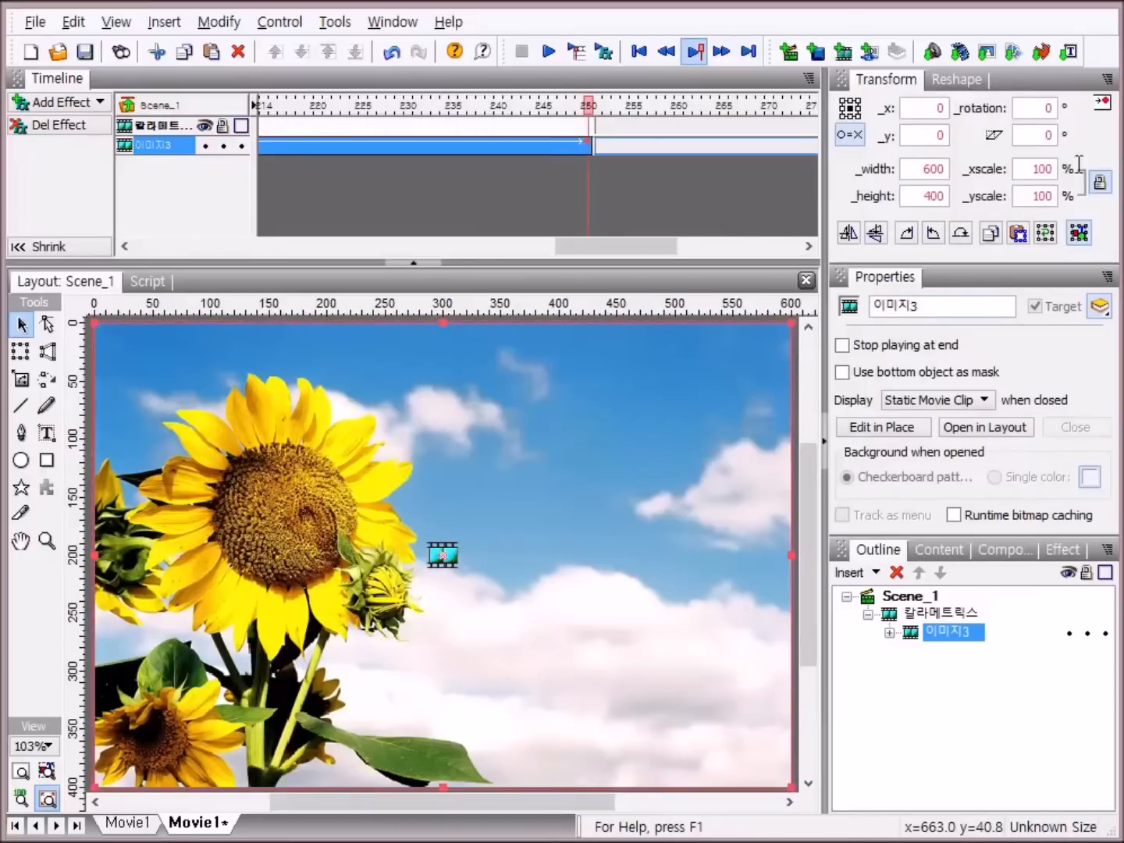
{"action": "left_click", "coordinate": [851, 138]}
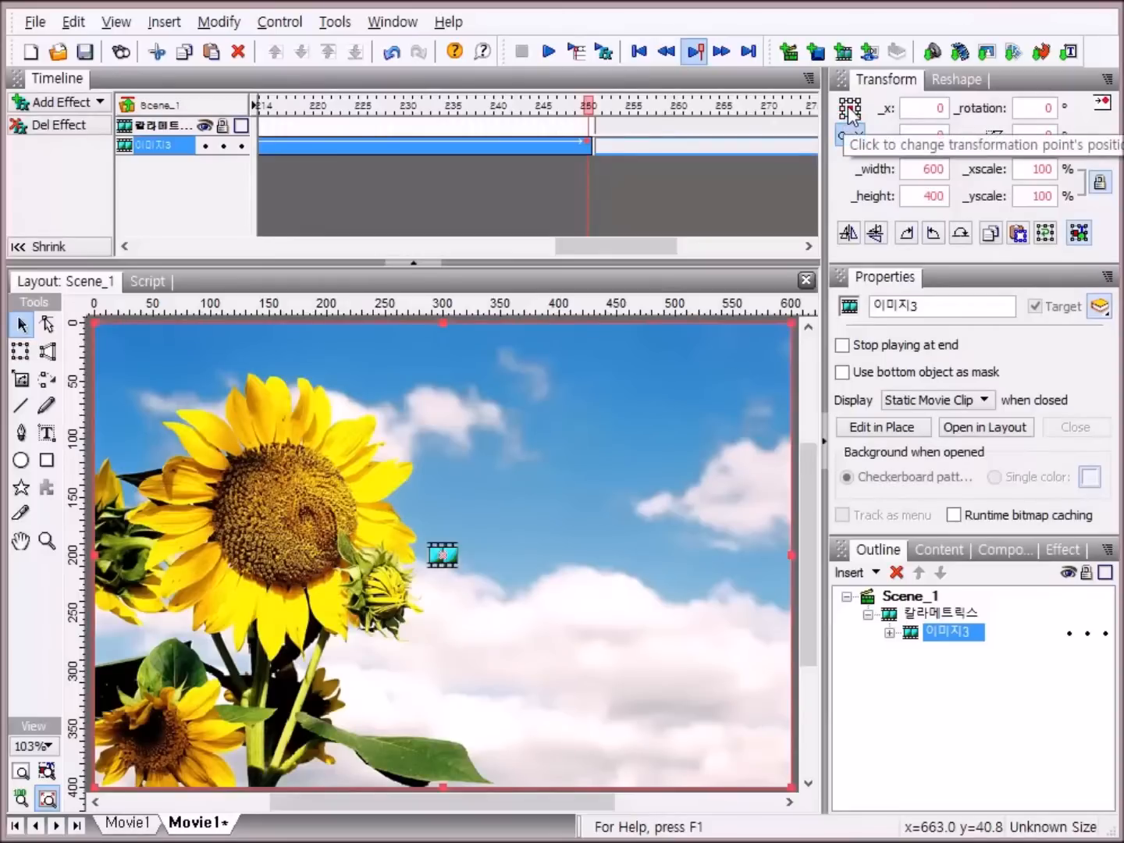
{"action": "left_click", "coordinate": [1049, 195]}
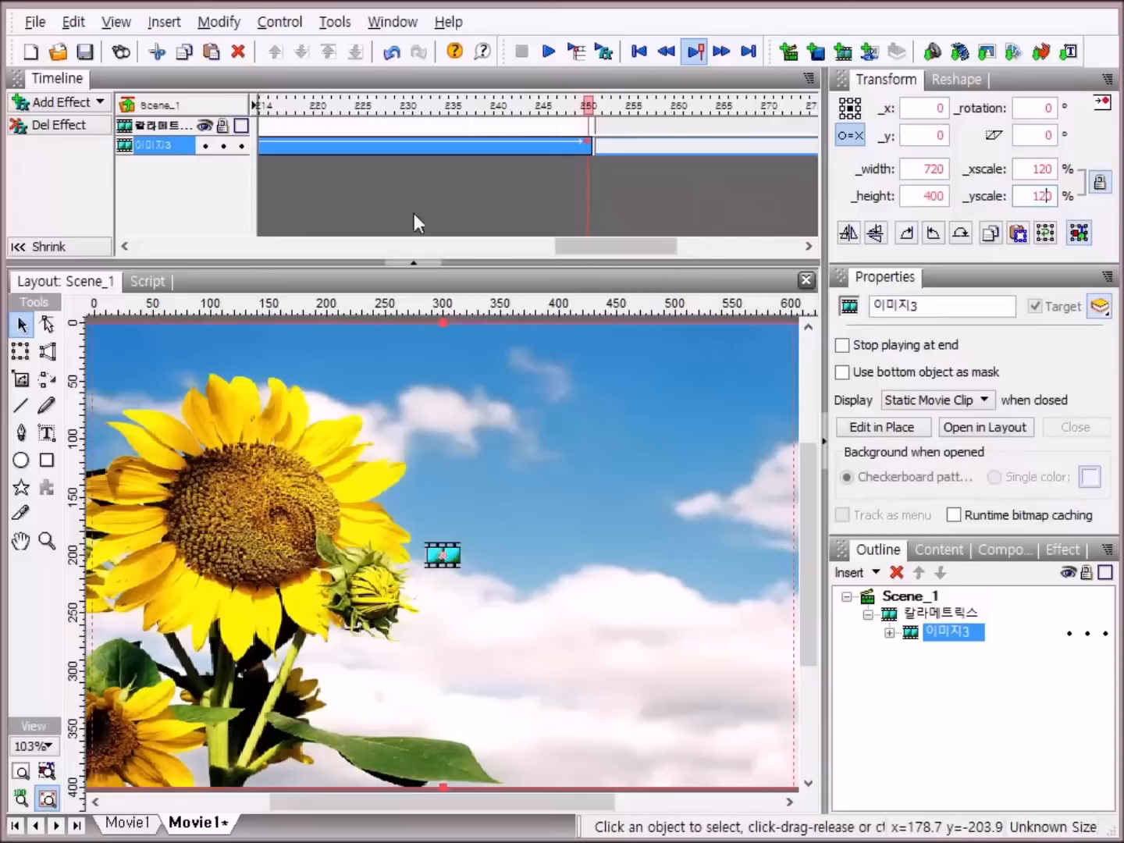
- Add a second Move keyframe for 이미지3 at frame 350, scaling it back to 100% in x and y
{"action": "left_click_drag", "start_coordinate": [640, 245], "coordinate": [795, 255]}
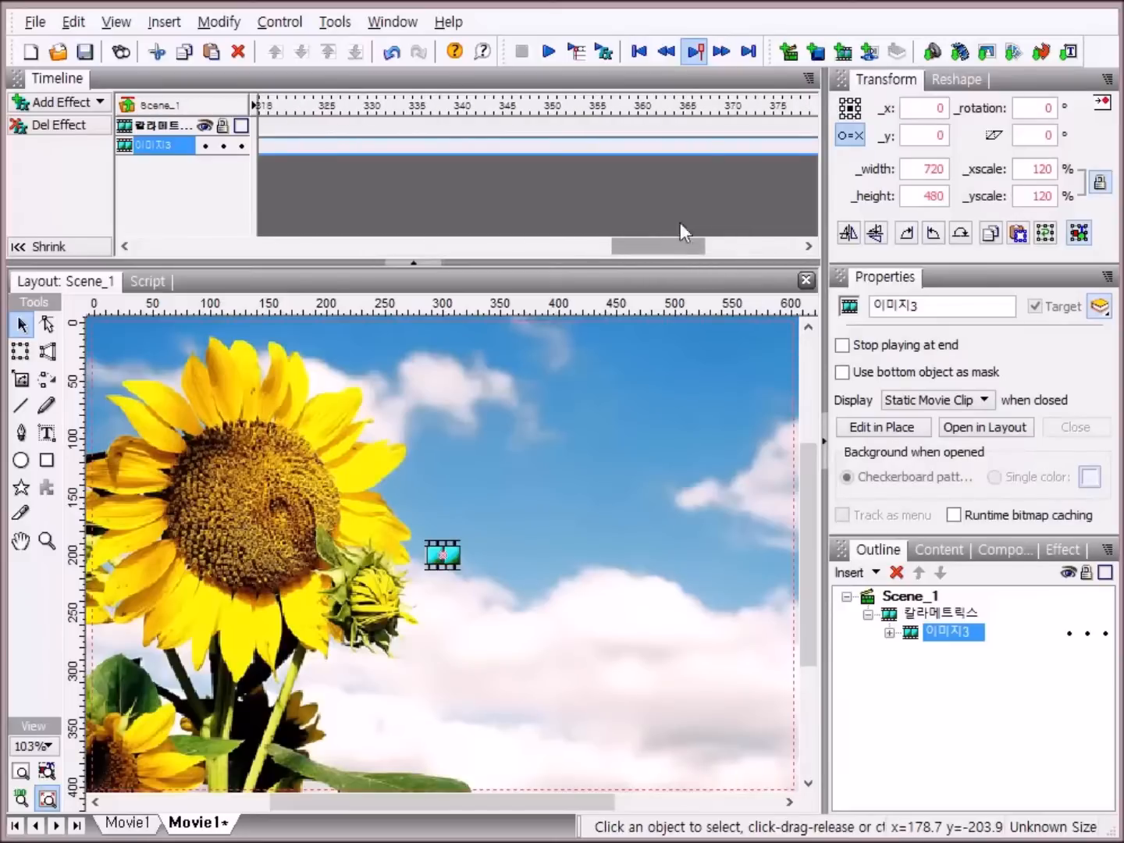
{"action": "left_click", "coordinate": [554, 147]}
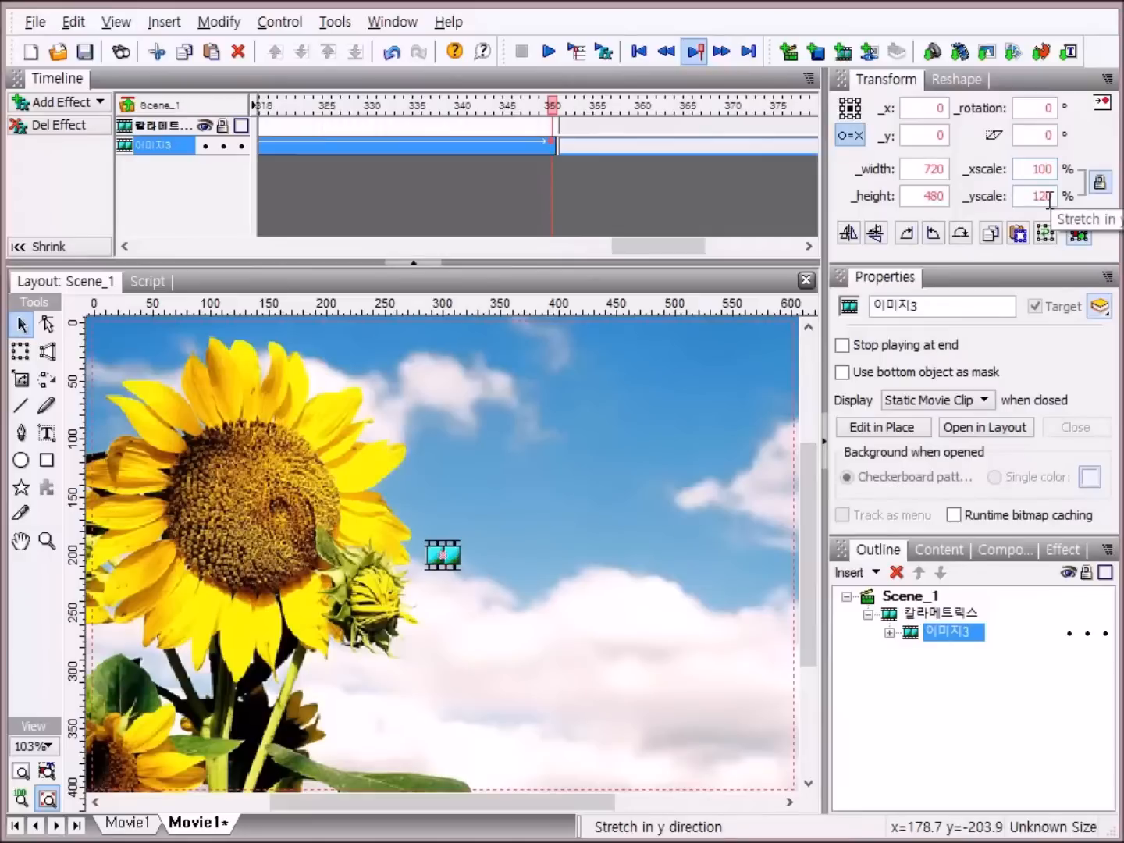
{"action": "left_click", "coordinate": [1050, 201]}
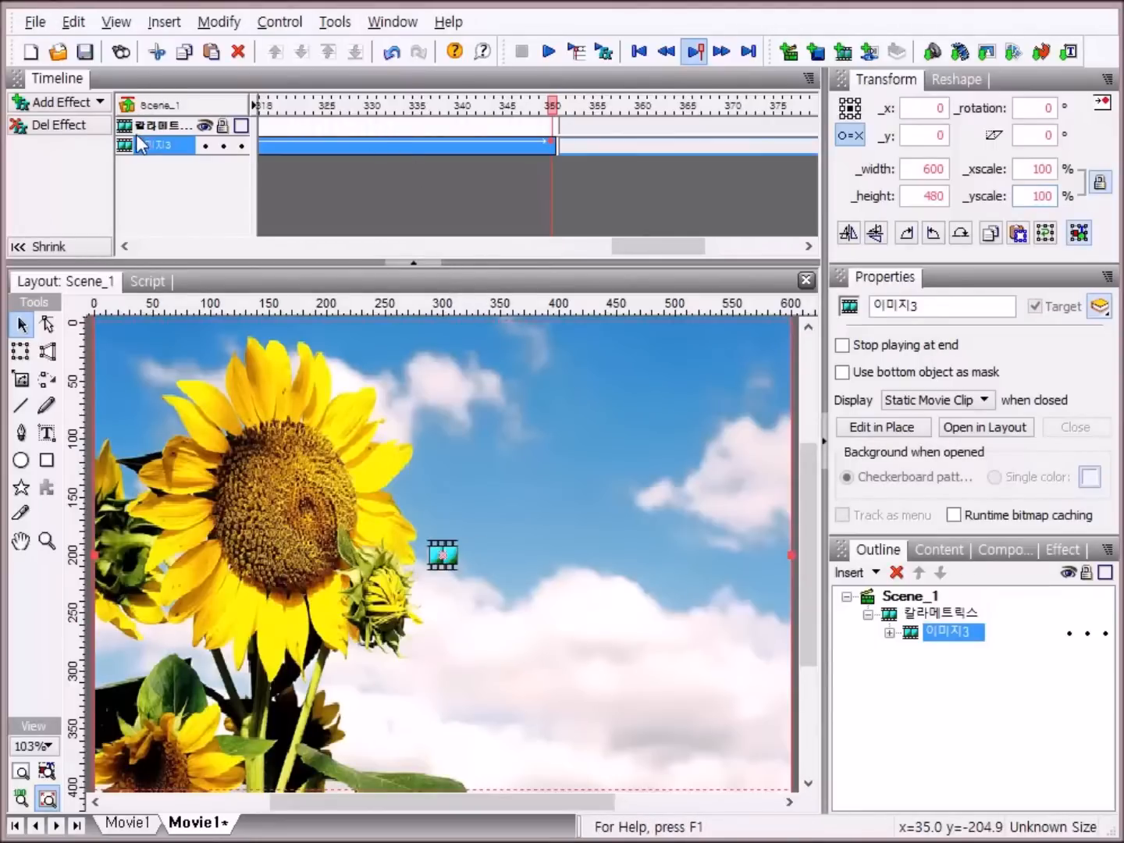
- Open the settings of the first Move effect, ending at frame 250, and enlarge the Effect panel over the Properties area
{"action": "left_click_drag", "start_coordinate": [673, 245], "coordinate": [513, 281]}
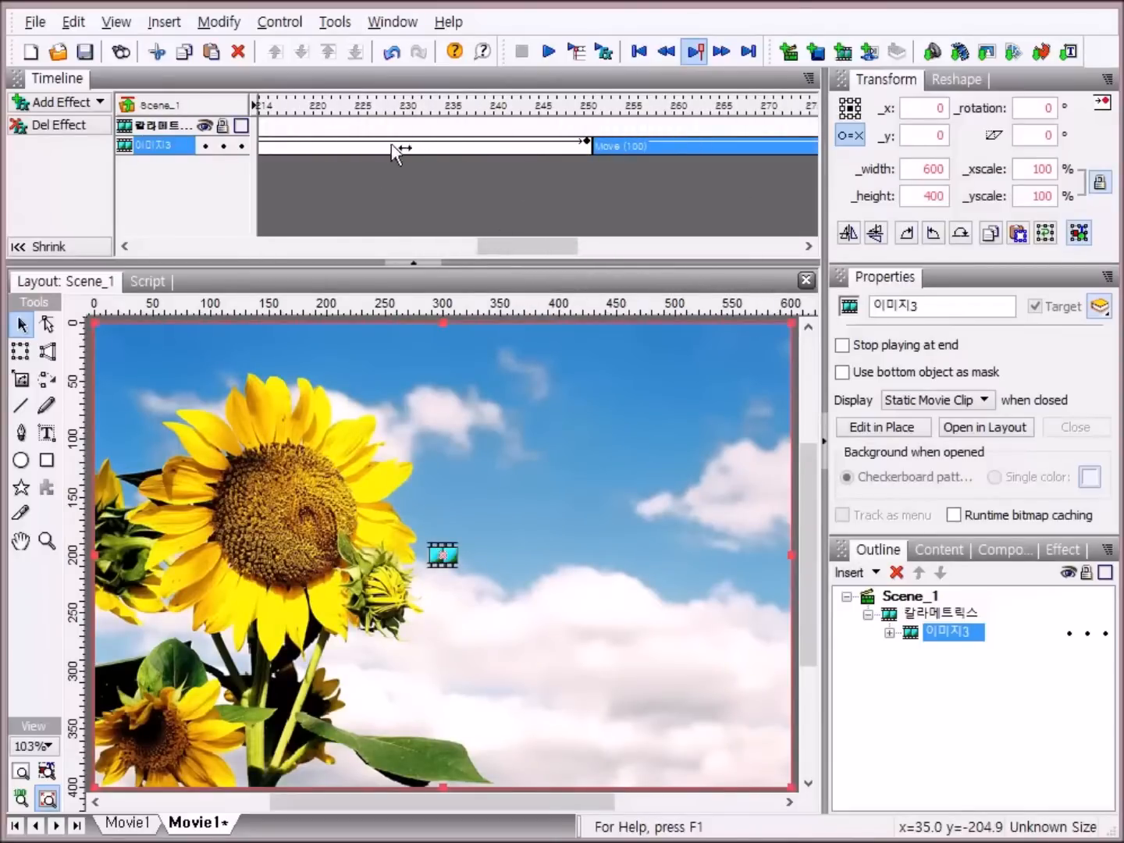
{"action": "left_click", "coordinate": [411, 147]}
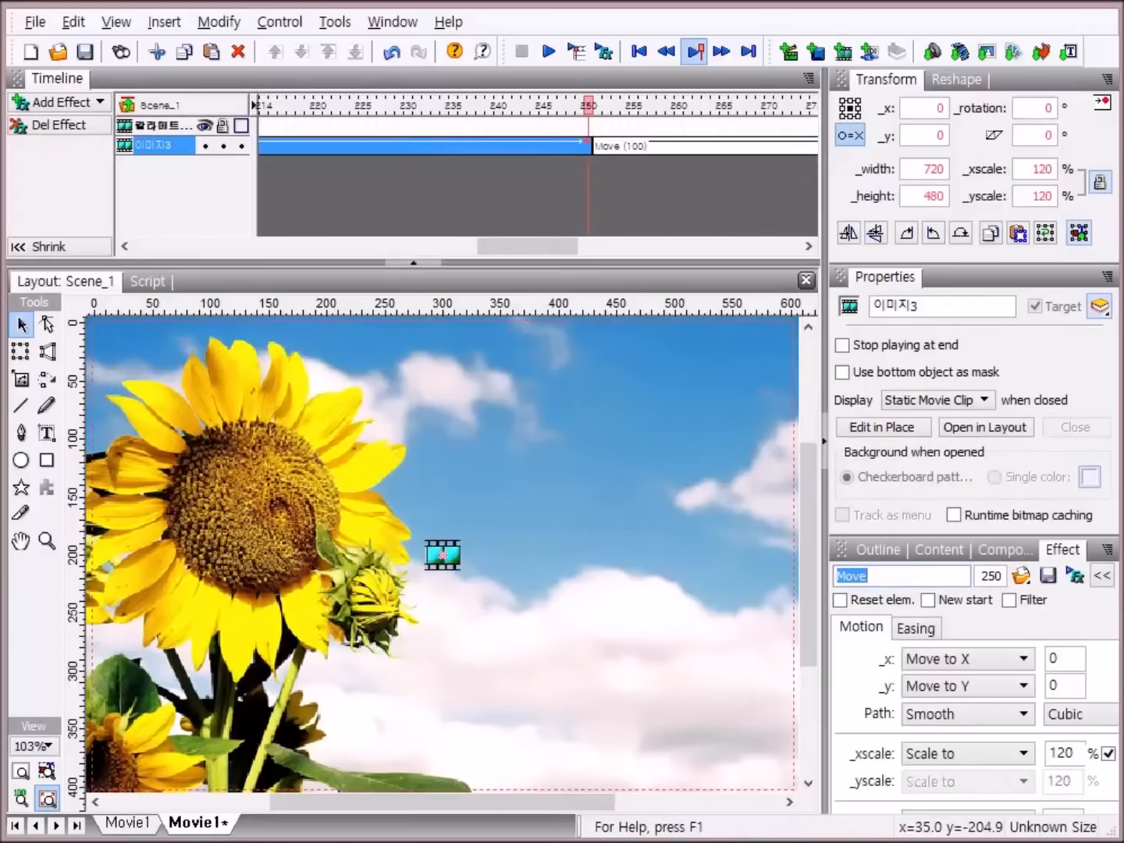
{"action": "left_click", "coordinate": [1106, 274]}
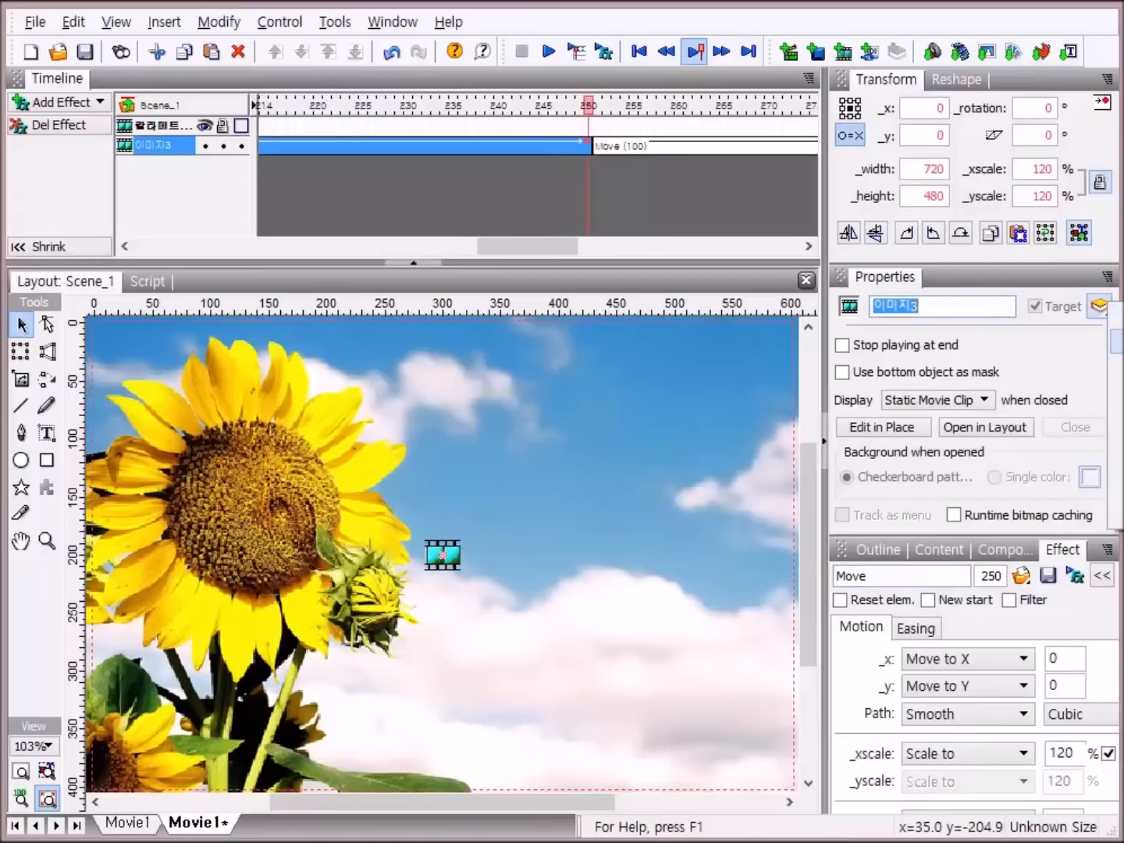
{"action": "left_click", "coordinate": [1117, 341]}
{"action": "left_click_drag", "start_coordinate": [1016, 536], "coordinate": [1000, 274]}
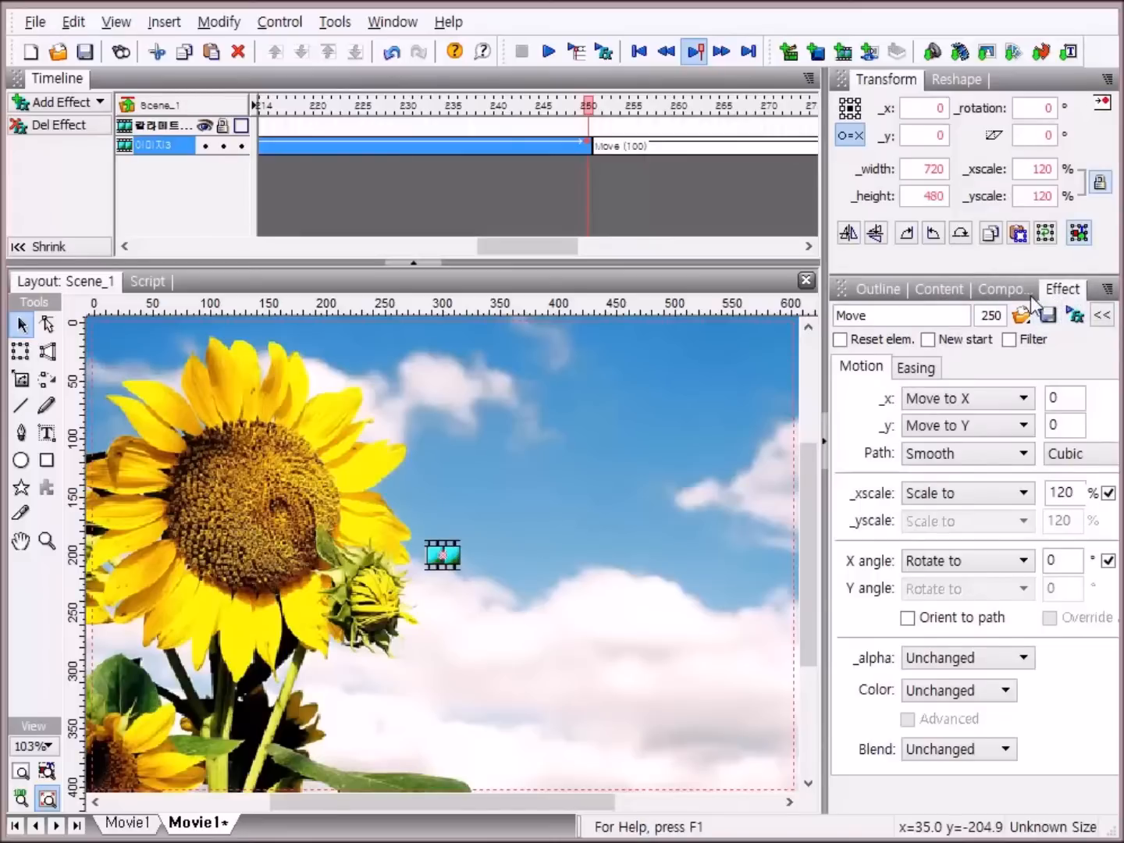
- Set the first Move effect's color to an advanced Fade to with R 200%, G 100% and B 100%
{"action": "left_click", "coordinate": [1008, 688]}
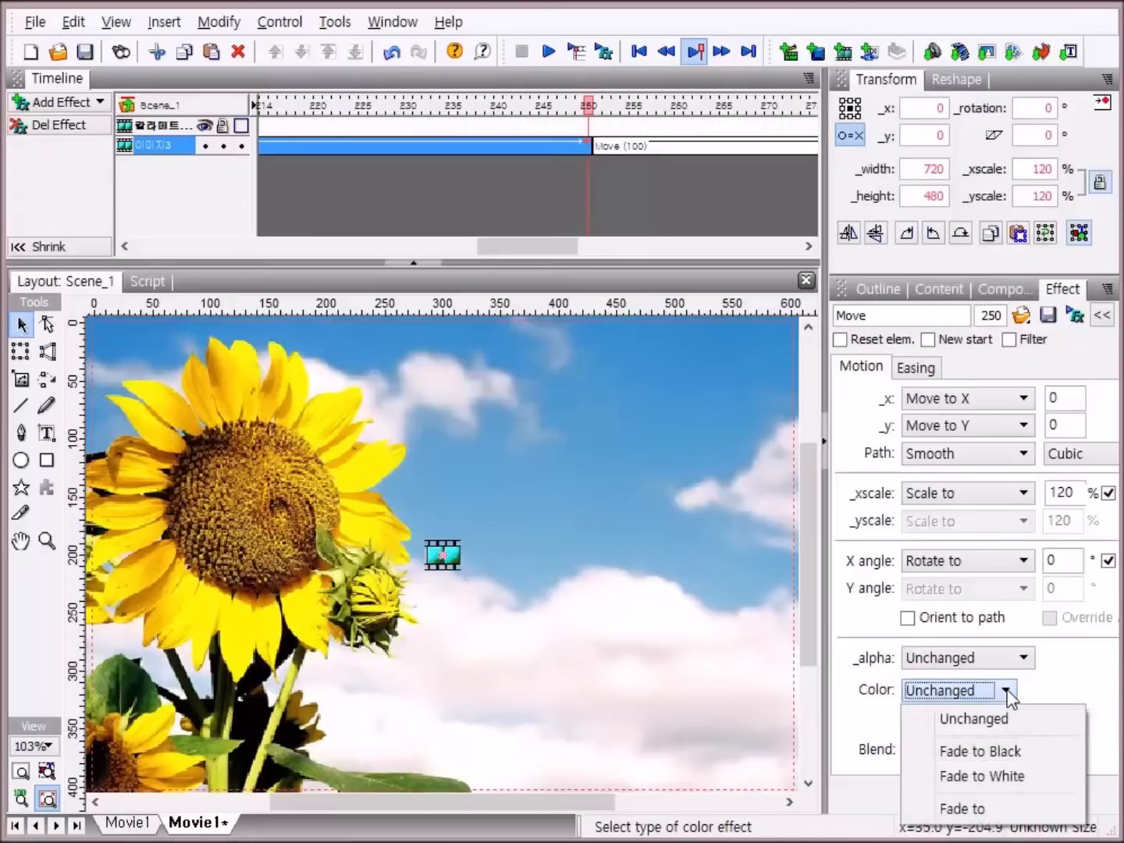
{"action": "left_click", "coordinate": [988, 812]}
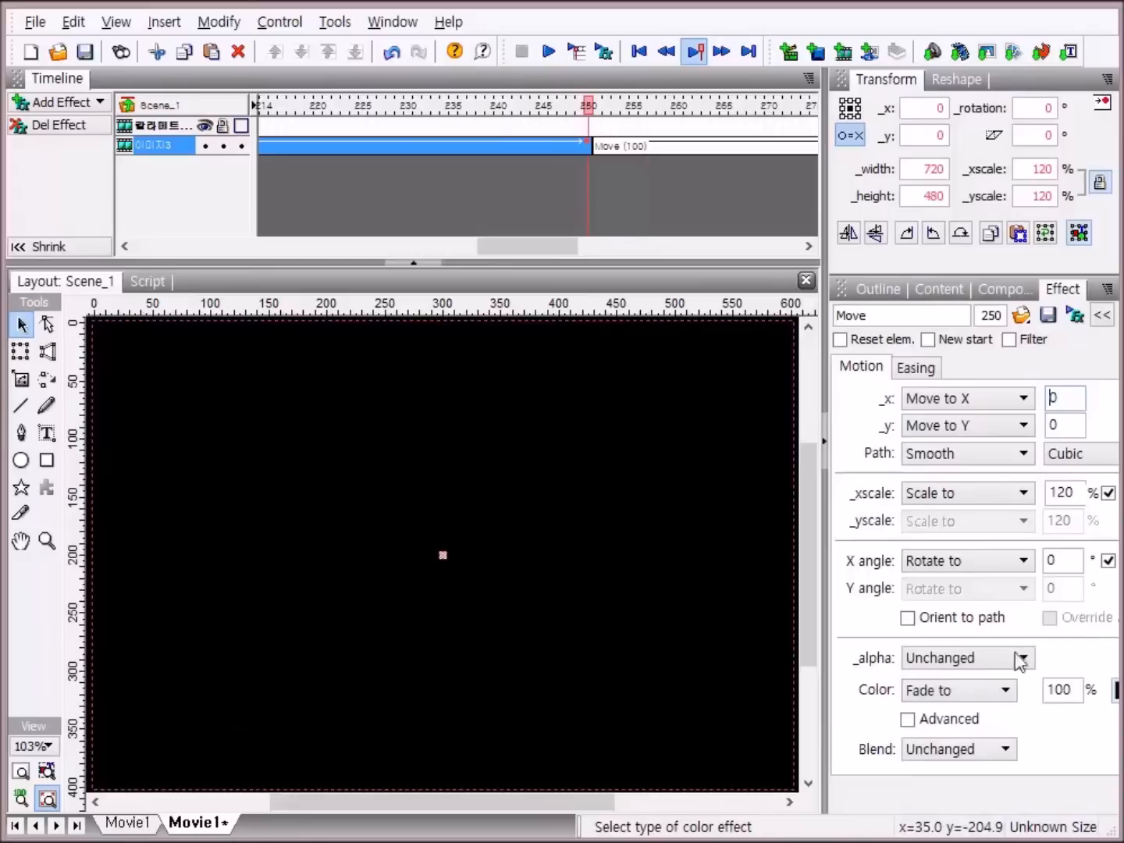
{"action": "left_click", "coordinate": [910, 720]}
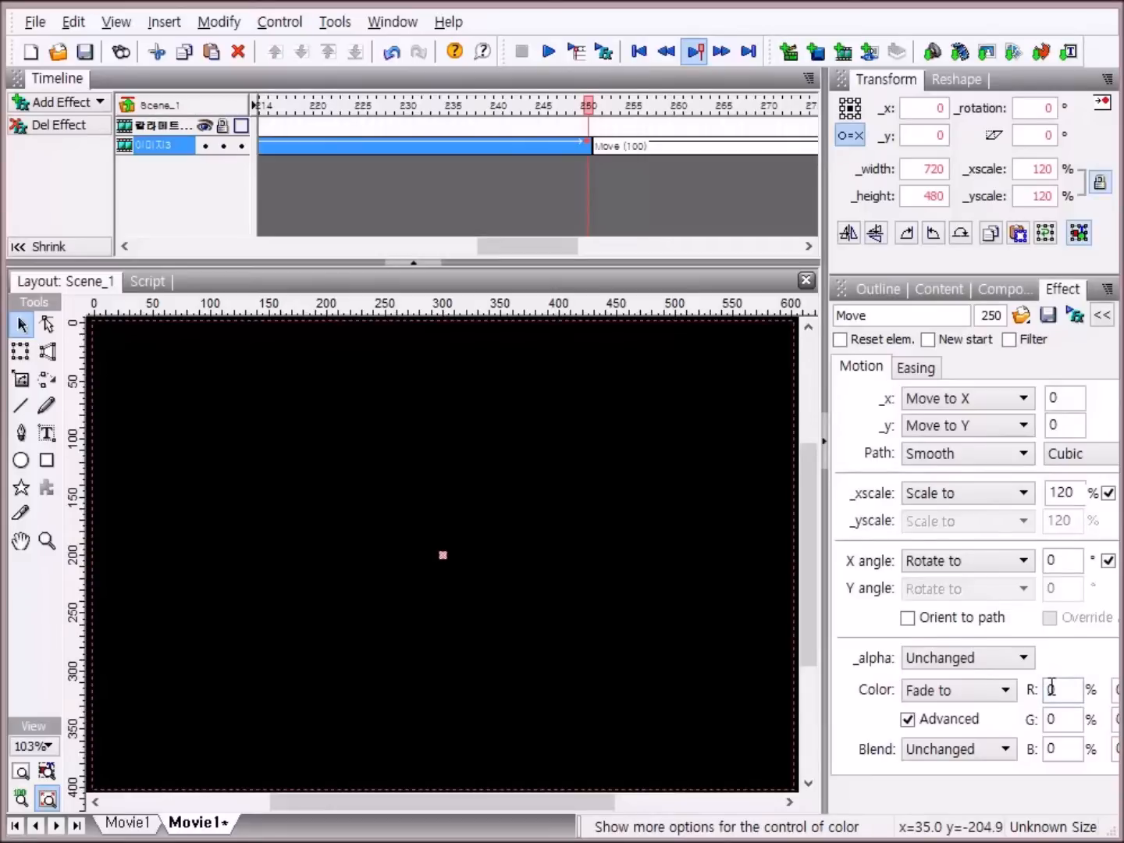
{"action": "double_click", "coordinate": [1051, 688]}
{"action": "type", "text": "200"}
{"action": "left_click", "coordinate": [1049, 717]}
{"action": "type", "text": "100"}
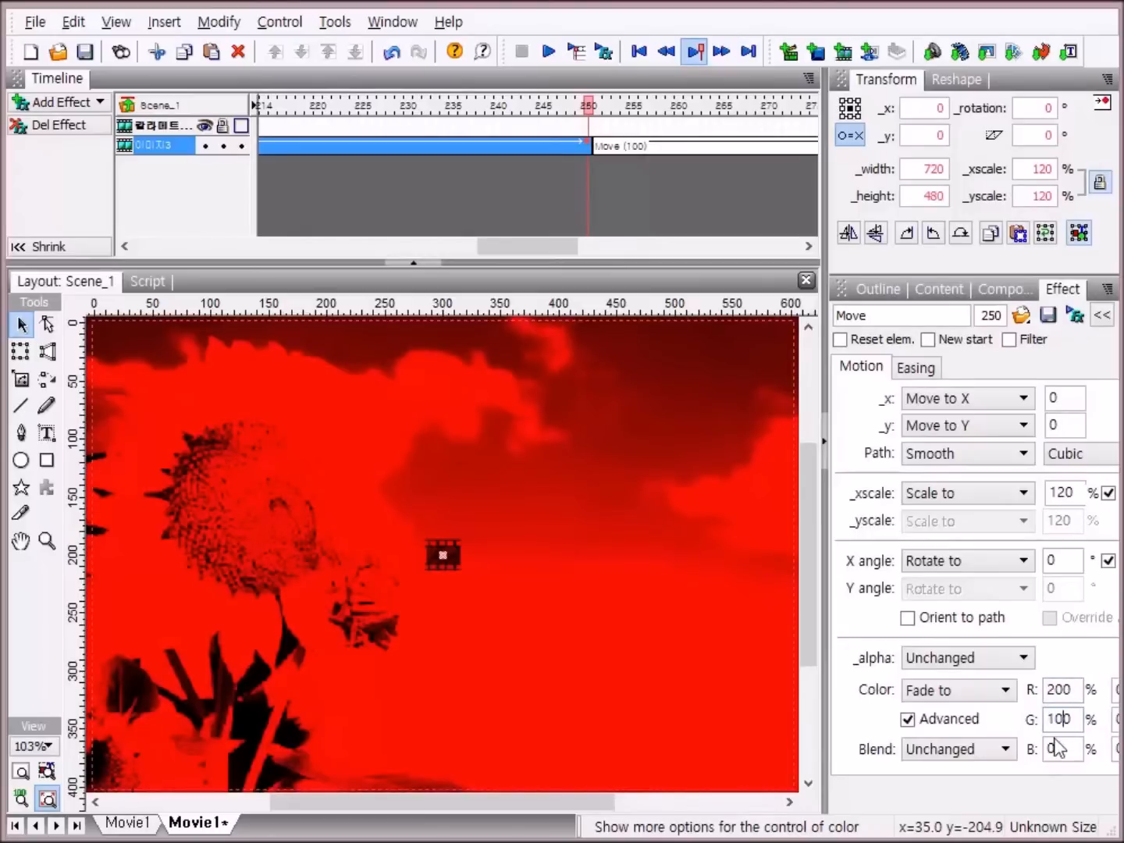
{"action": "left_click", "coordinate": [1050, 748]}
{"action": "type", "text": "100"}
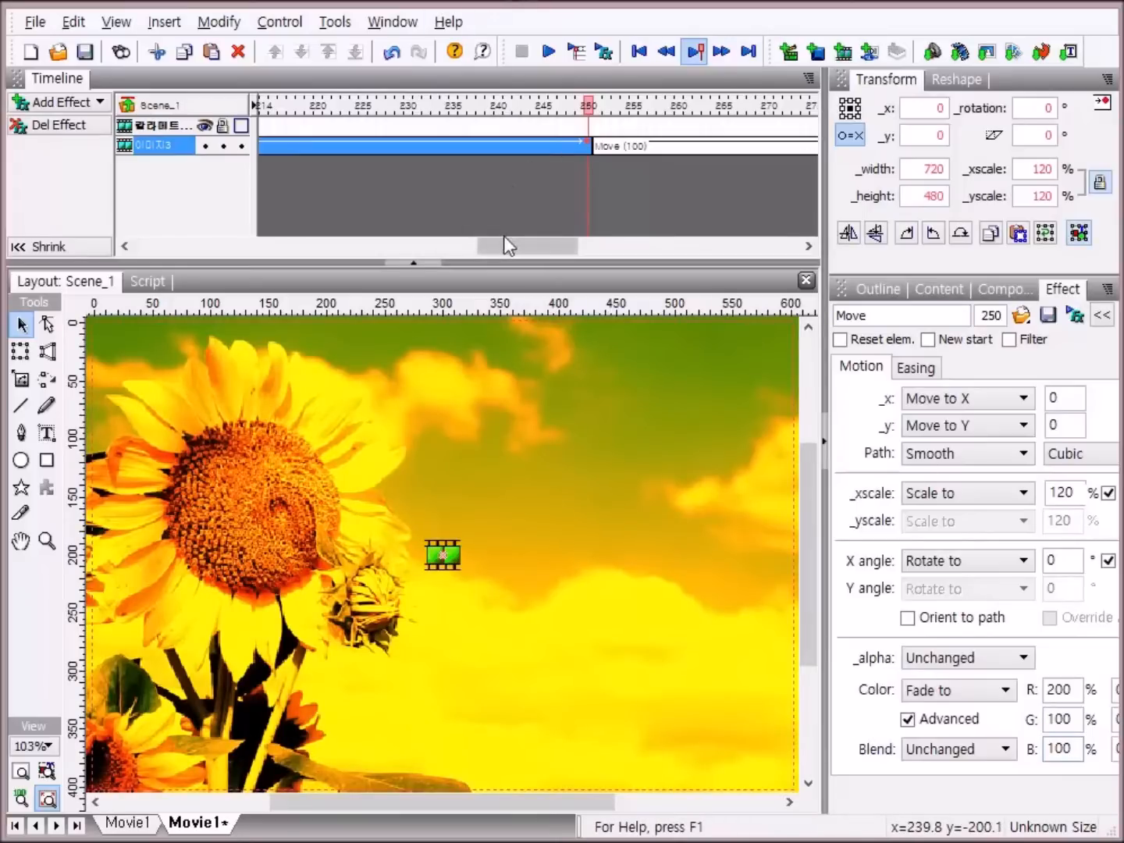
- Set the color of the second, 100-frame Move effect to Fade to at 0% and play the movie
{"action": "left_click_drag", "start_coordinate": [505, 246], "coordinate": [520, 246]}
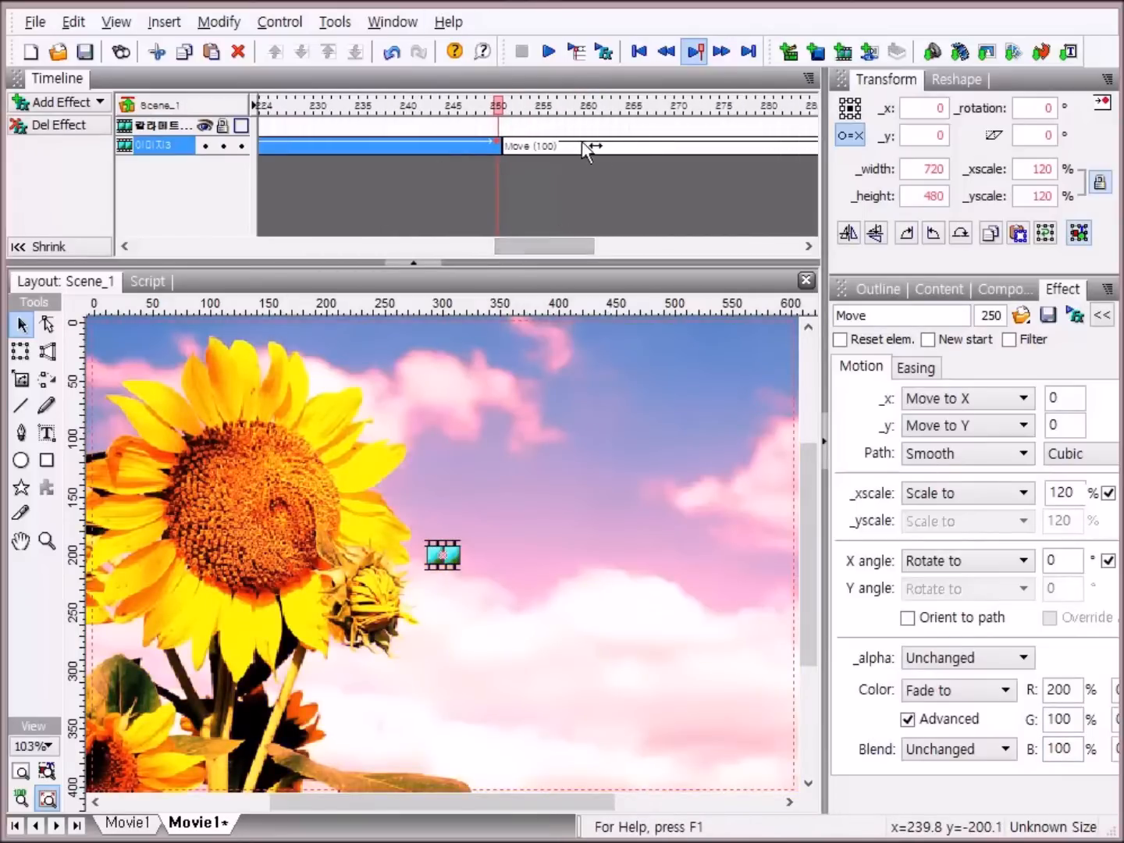
{"action": "left_click", "coordinate": [624, 146]}
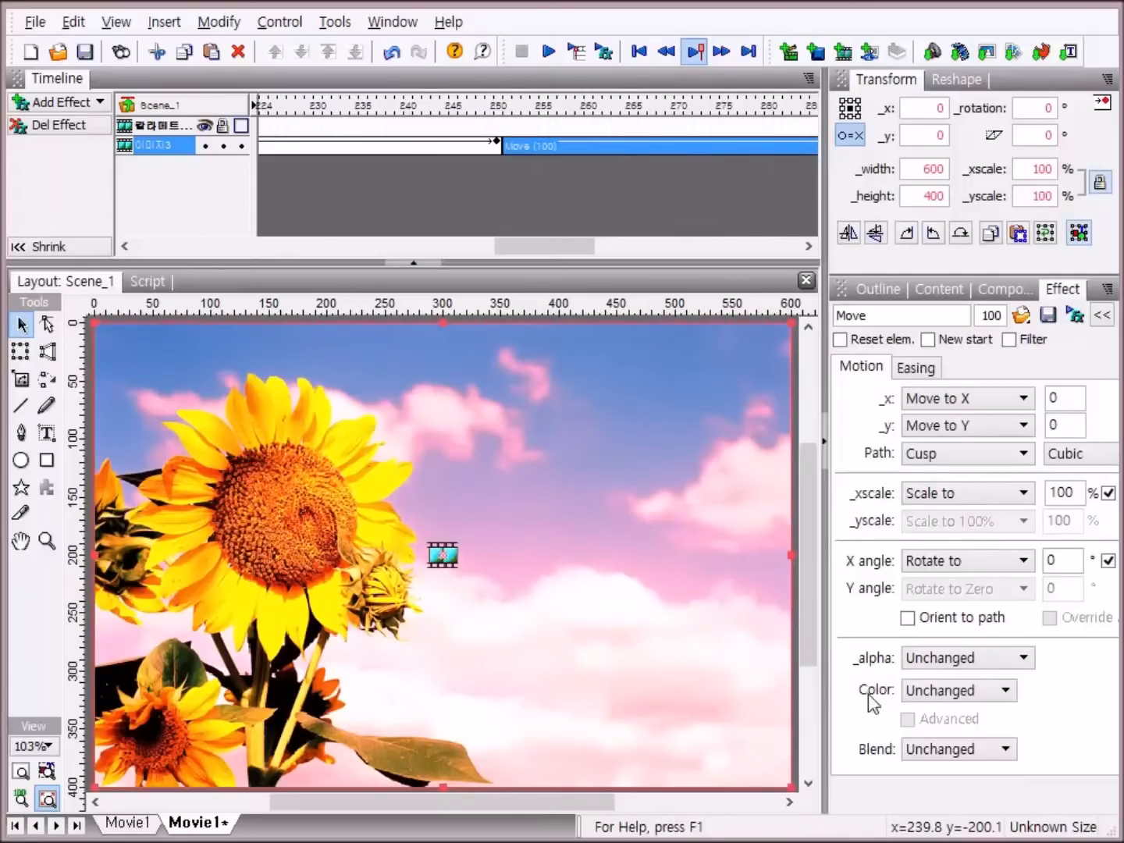
{"action": "left_click", "coordinate": [1007, 692]}
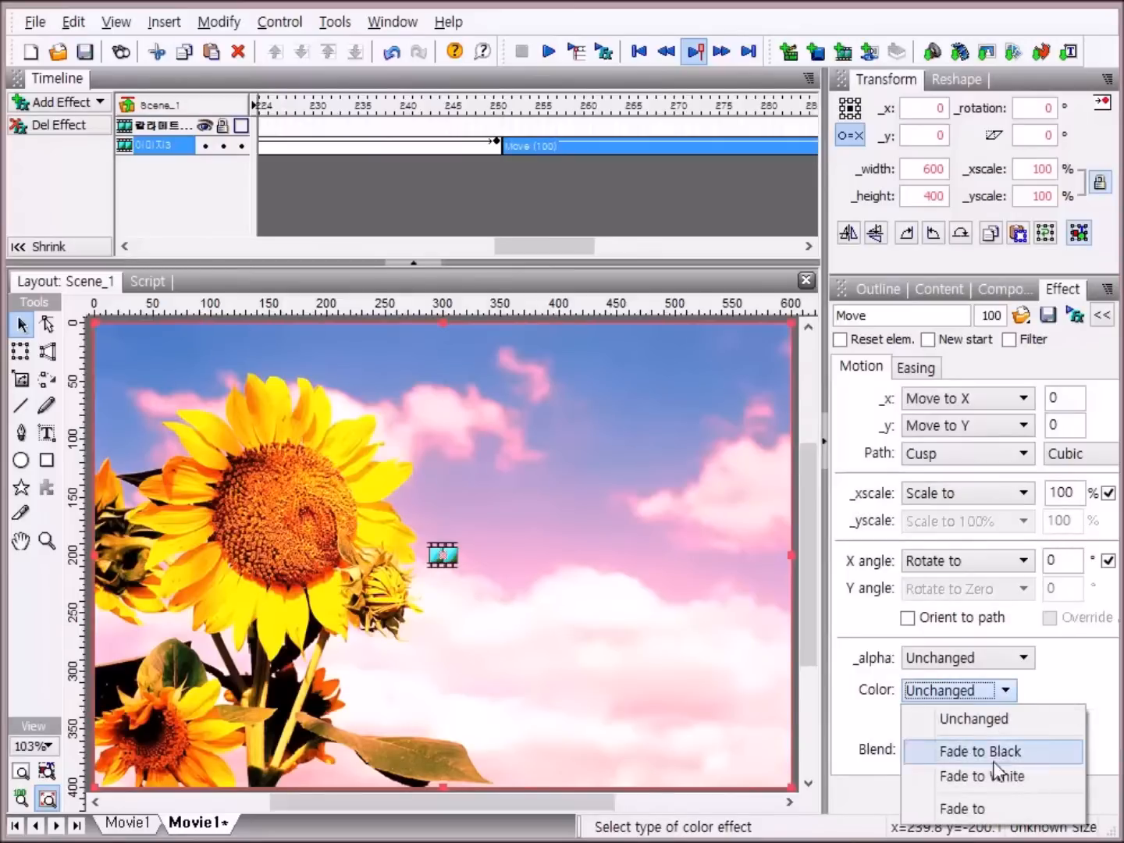
{"action": "left_click", "coordinate": [988, 811]}
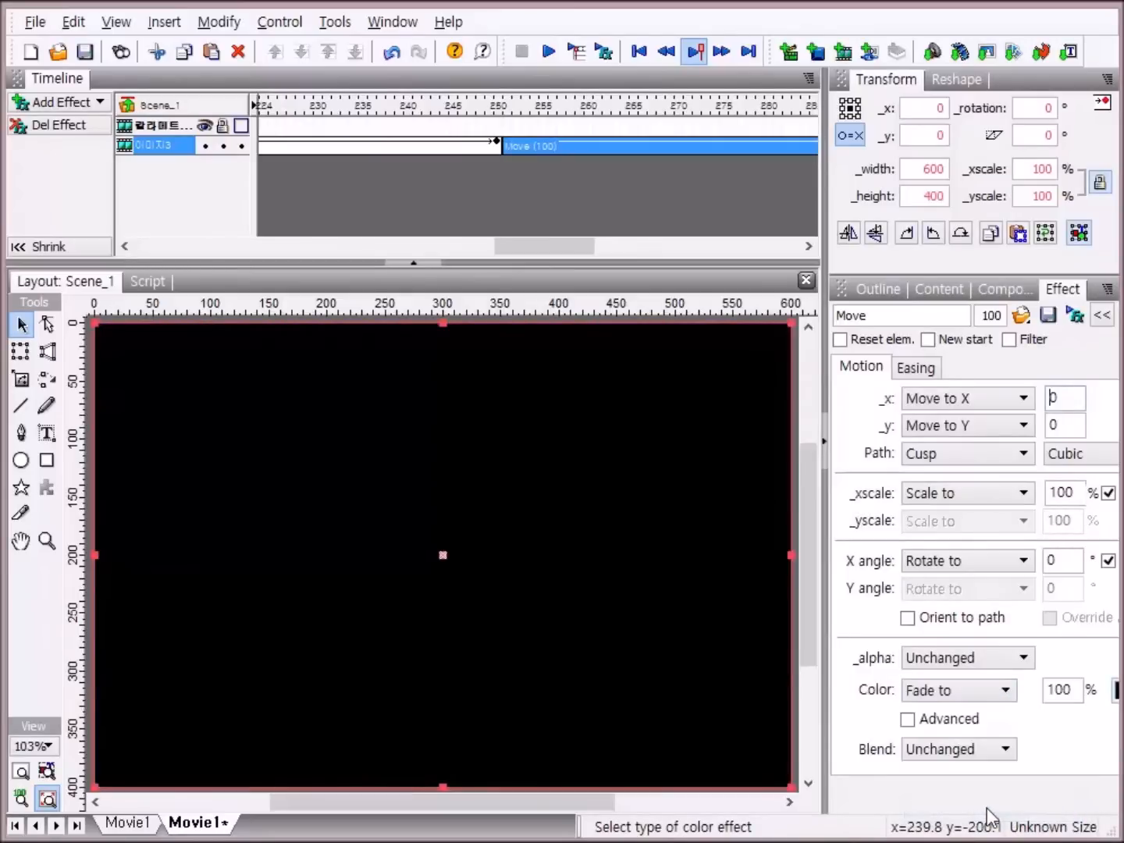
{"action": "left_click", "coordinate": [1076, 692]}
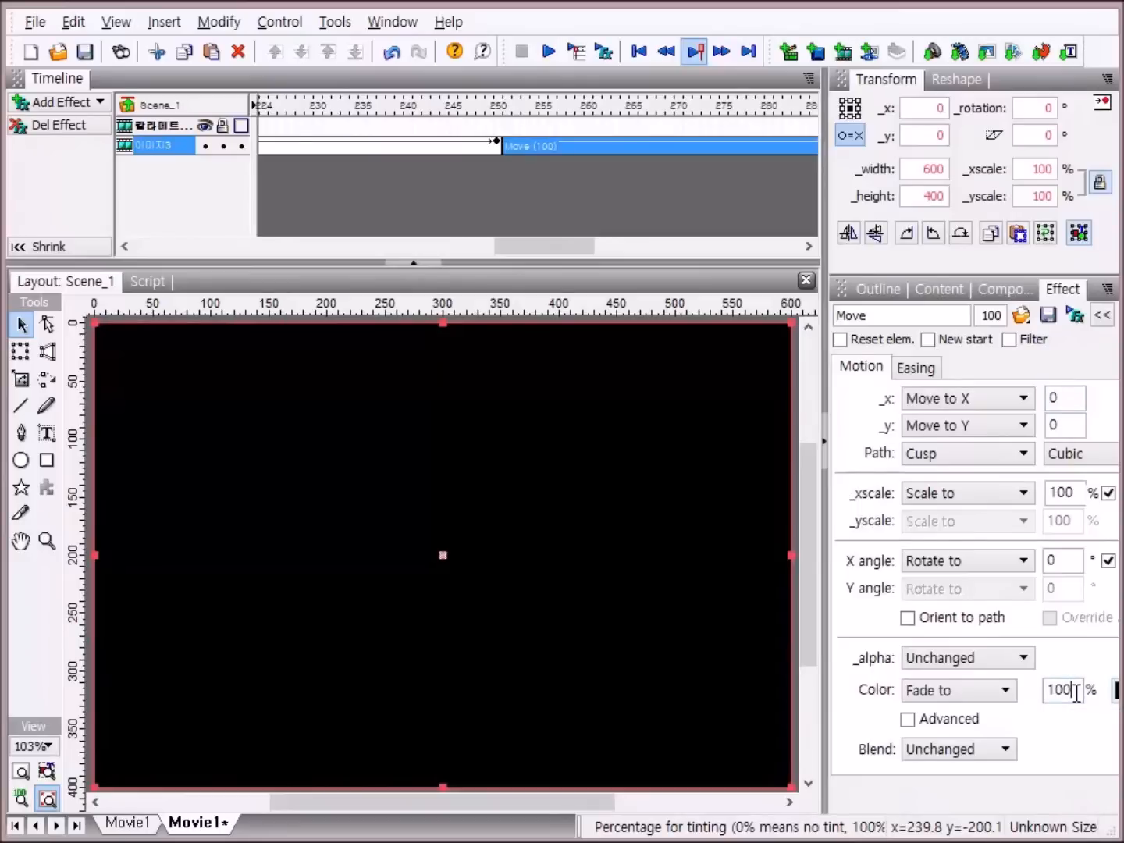
{"action": "key", "text": "BackSpace"}
{"action": "key", "text": "BackSpace"}
{"action": "key", "text": "Return"}
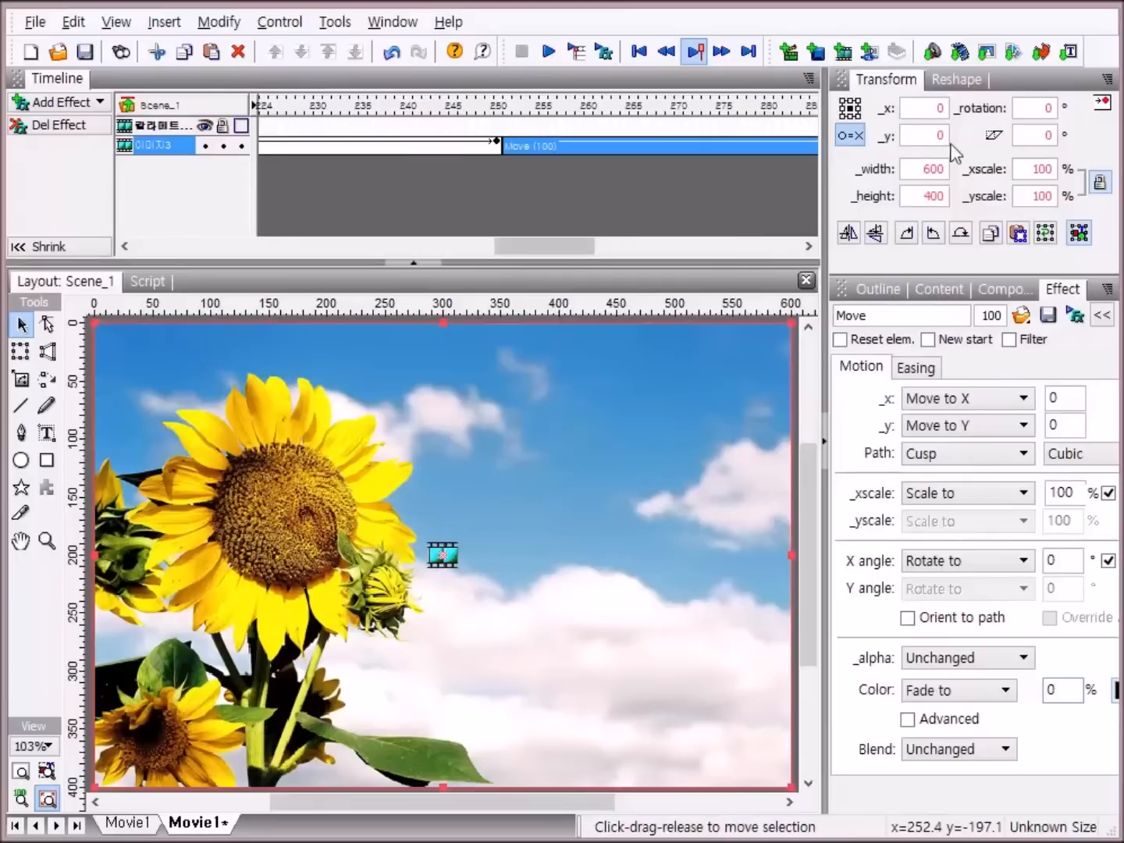
{"action": "left_click", "coordinate": [549, 52]}
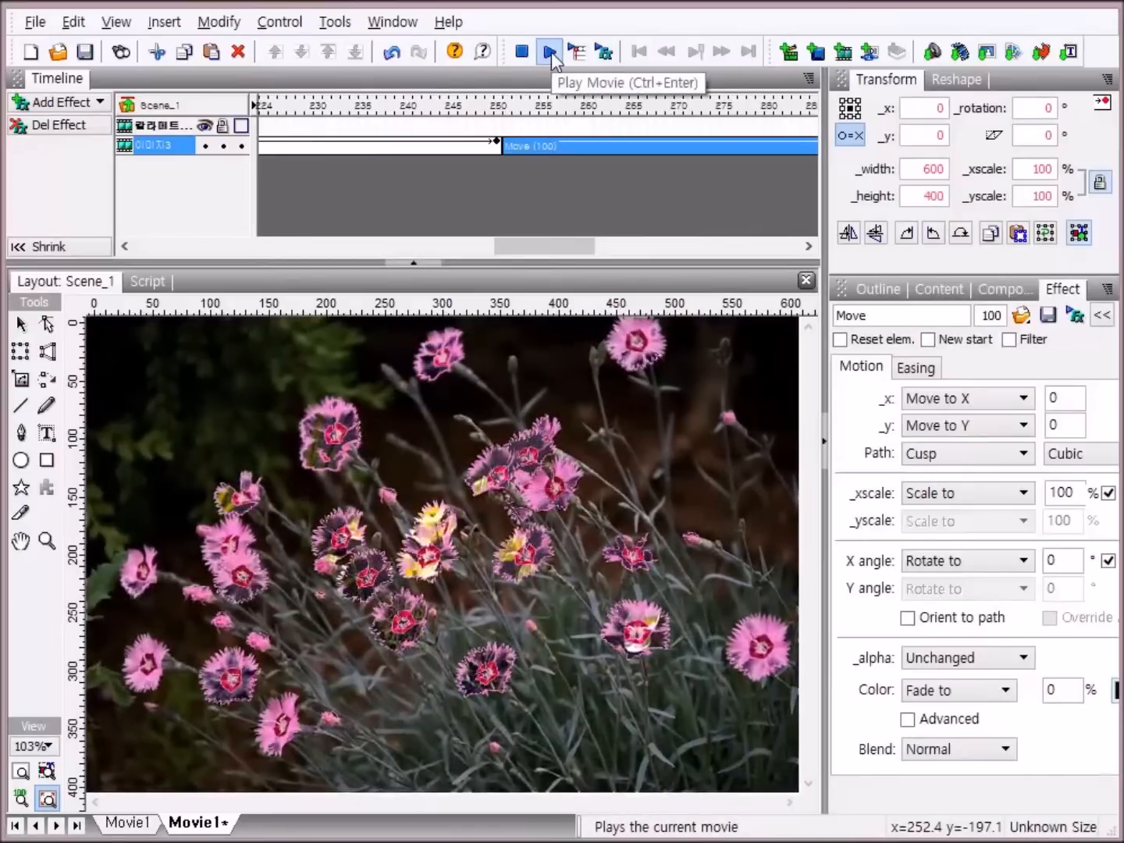